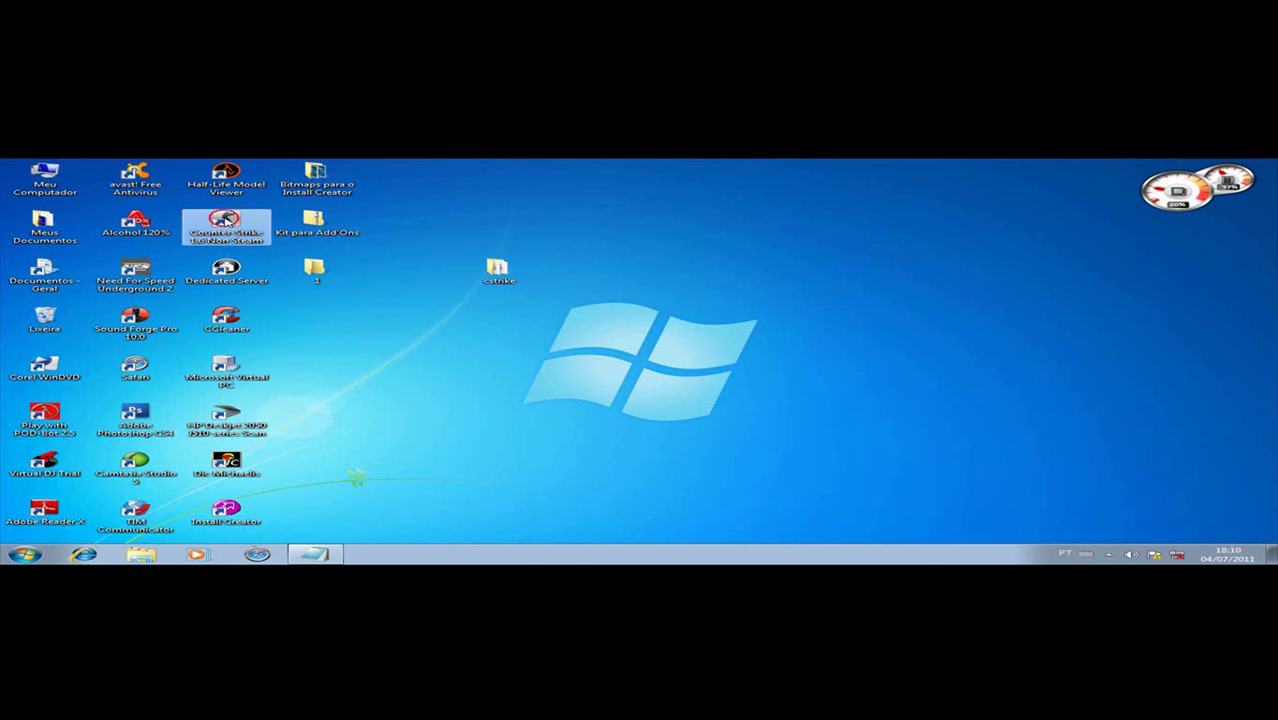
Step: From the Counter-Strike shortcut's file location, open autoexec in the cstrike folder in Notepad
{"action": "right_click", "coordinate": [224, 219]}
{"action": "left_click", "coordinate": [337, 469]}
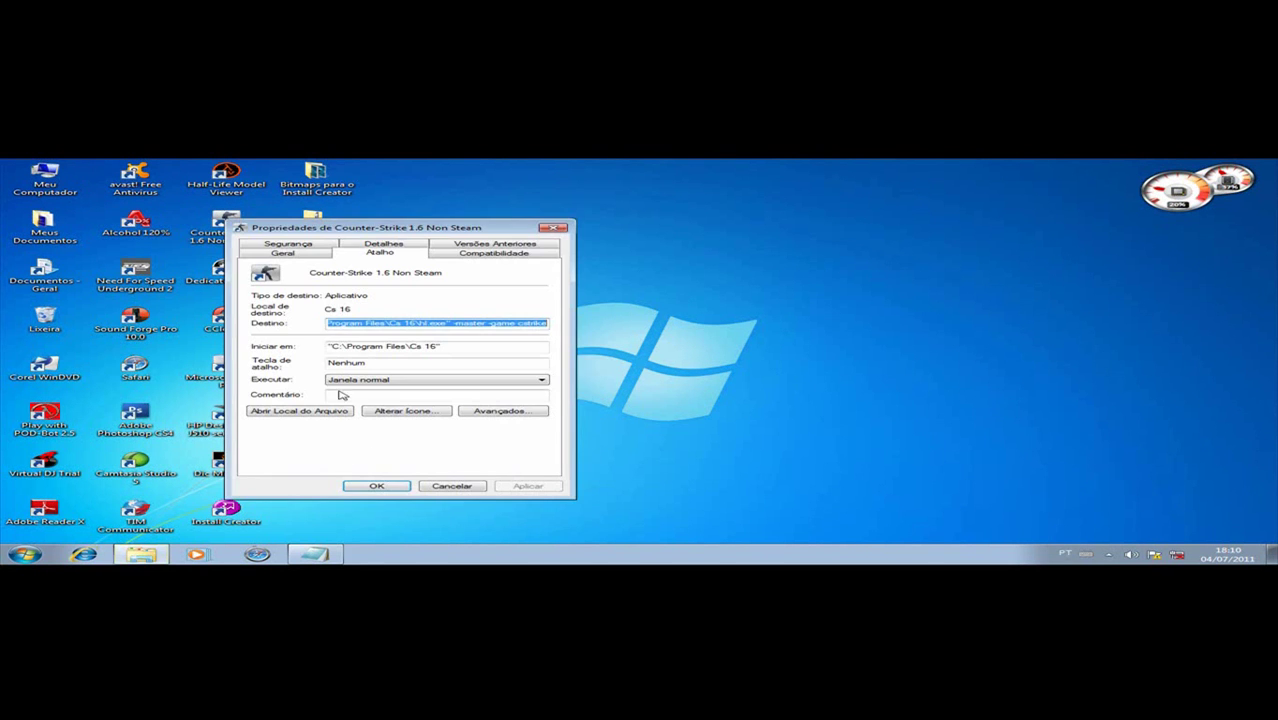
{"action": "left_click", "coordinate": [318, 411]}
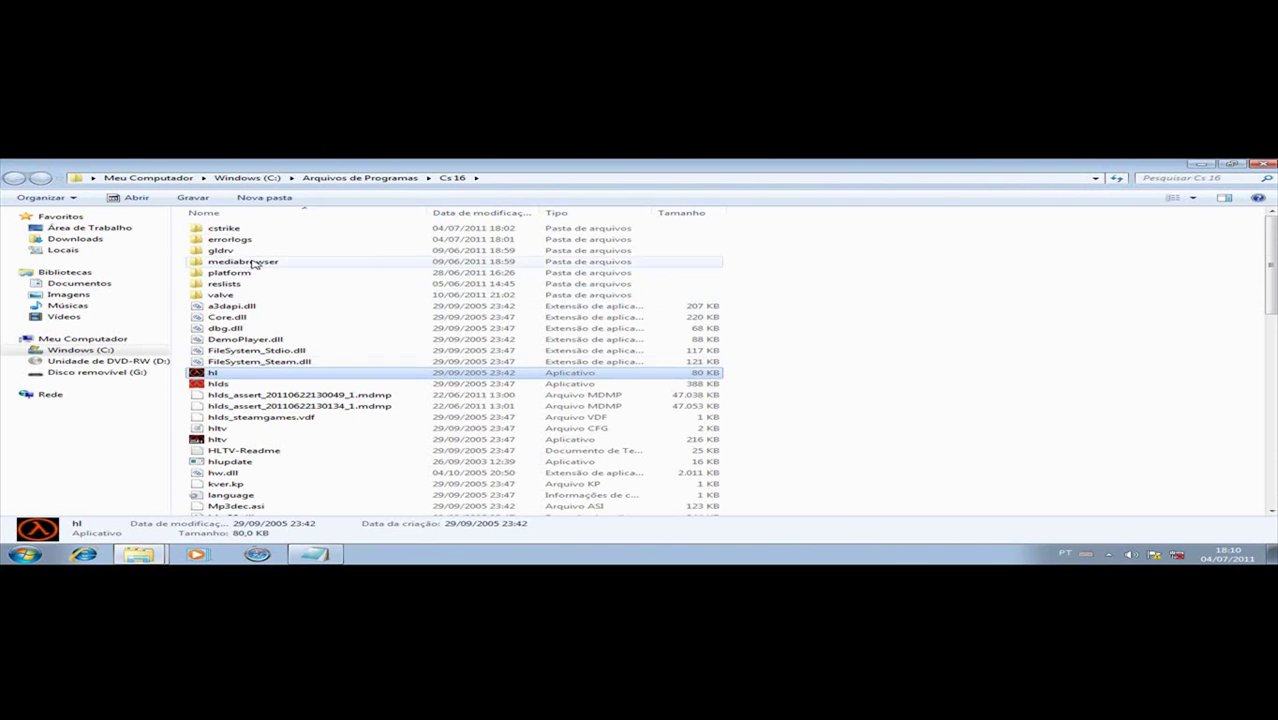
{"action": "left_click", "coordinate": [252, 231]}
{"action": "double_click", "coordinate": [252, 231]}
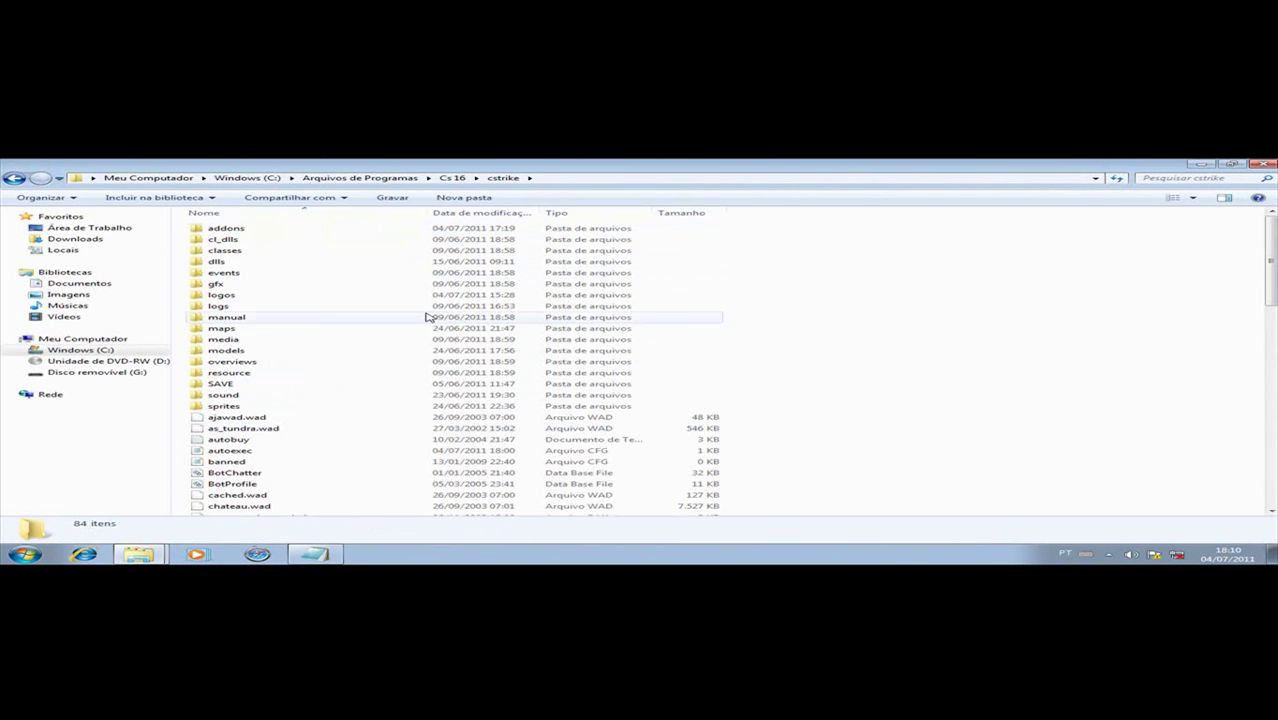
{"action": "left_click", "coordinate": [281, 455]}
{"action": "key", "text": "Return"}
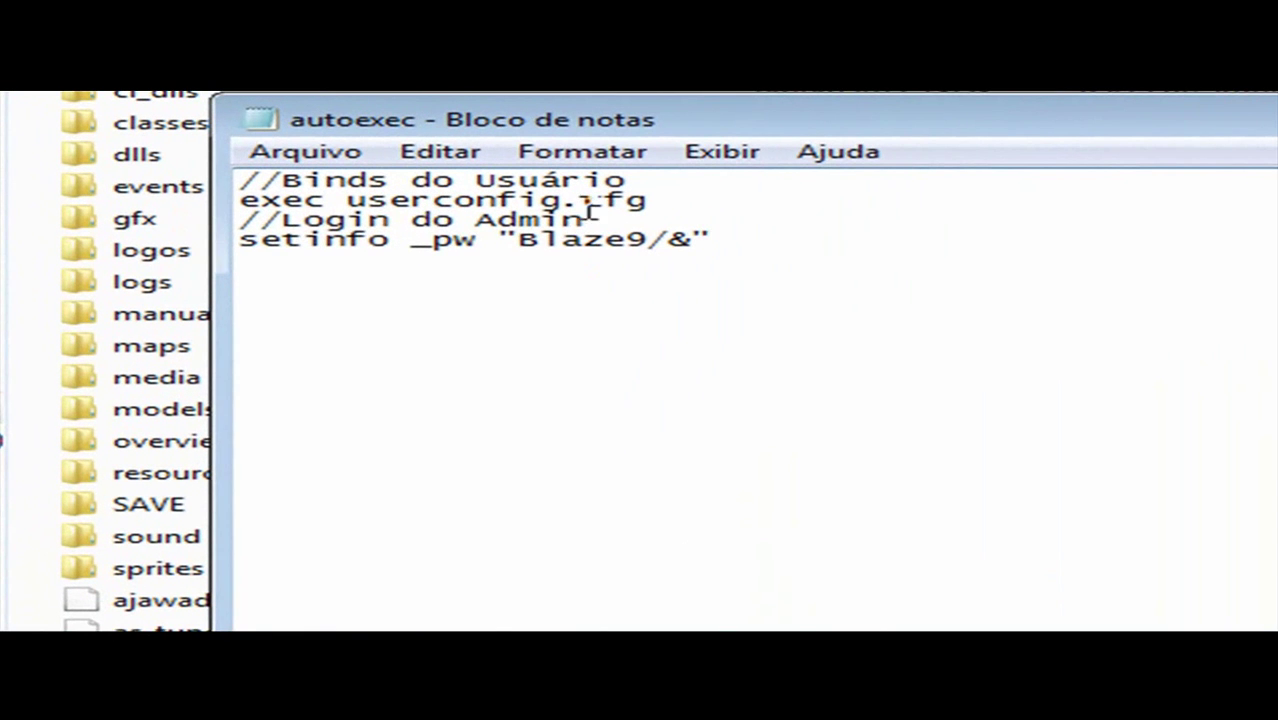
Step: Look over the admin login comment in autoexec, then return to the Explorer window
{"action": "left_click_drag", "start_coordinate": [455, 220], "coordinate": [285, 218]}
{"action": "left_click", "coordinate": [499, 225]}
{"action": "left_click_drag", "start_coordinate": [588, 220], "coordinate": [333, 228]}
{"action": "left_click", "coordinate": [490, 185]}
{"action": "left_click", "coordinate": [298, 180]}
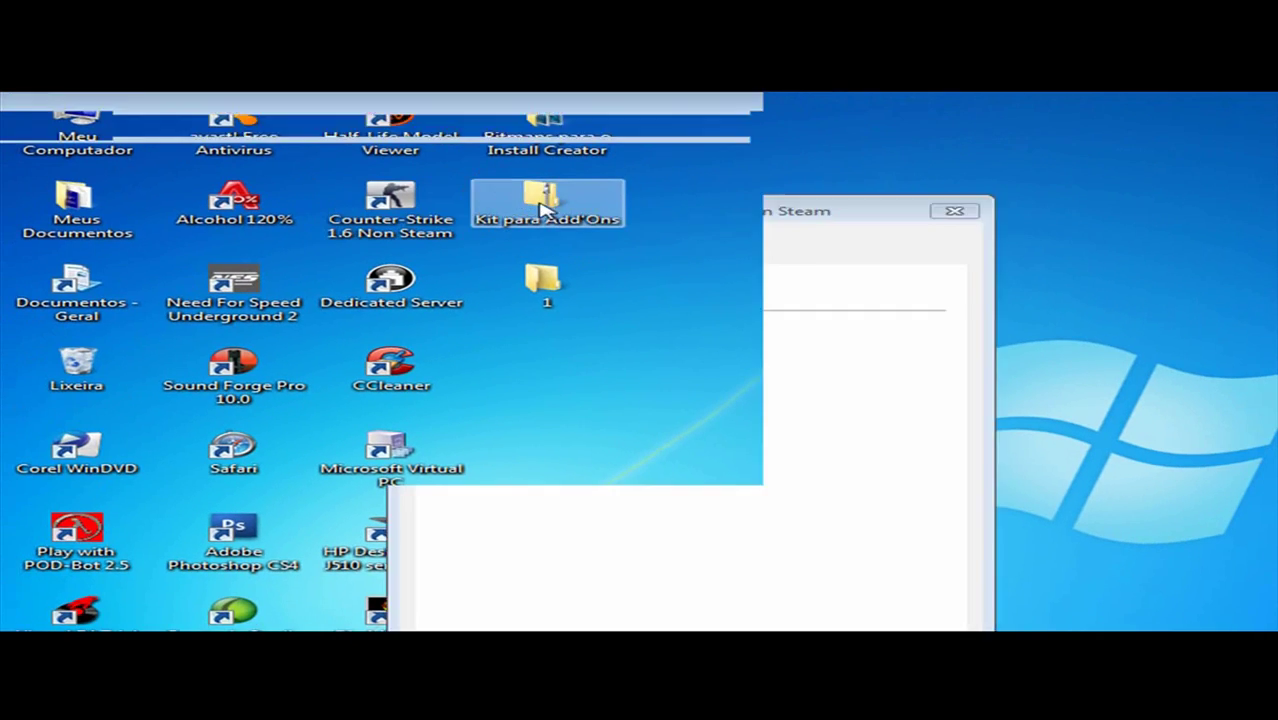
Step: Open the Para o CS Bot 1.5 text file from Kit para Add'Ons > Base > Para o CS Bot 1.5 > Documentos de Texto
{"action": "double_click", "coordinate": [545, 210]}
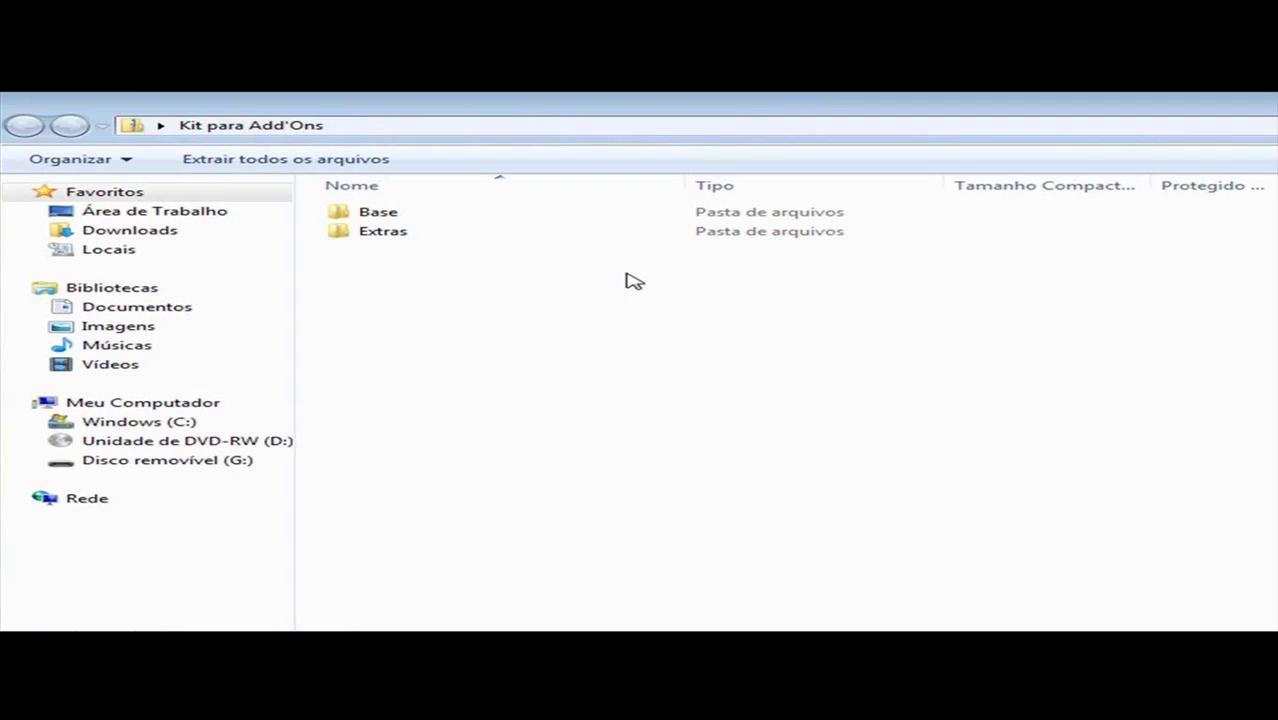
{"action": "double_click", "coordinate": [432, 210]}
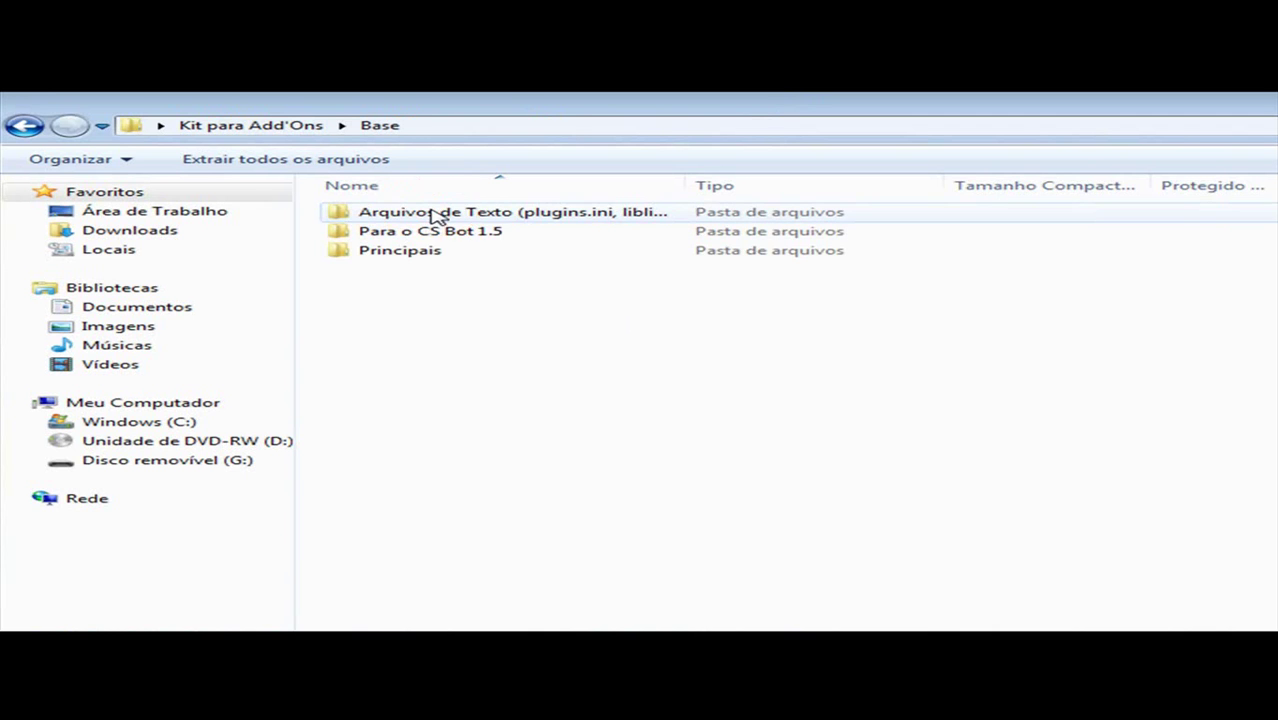
{"action": "double_click", "coordinate": [434, 233]}
{"action": "double_click", "coordinate": [431, 229]}
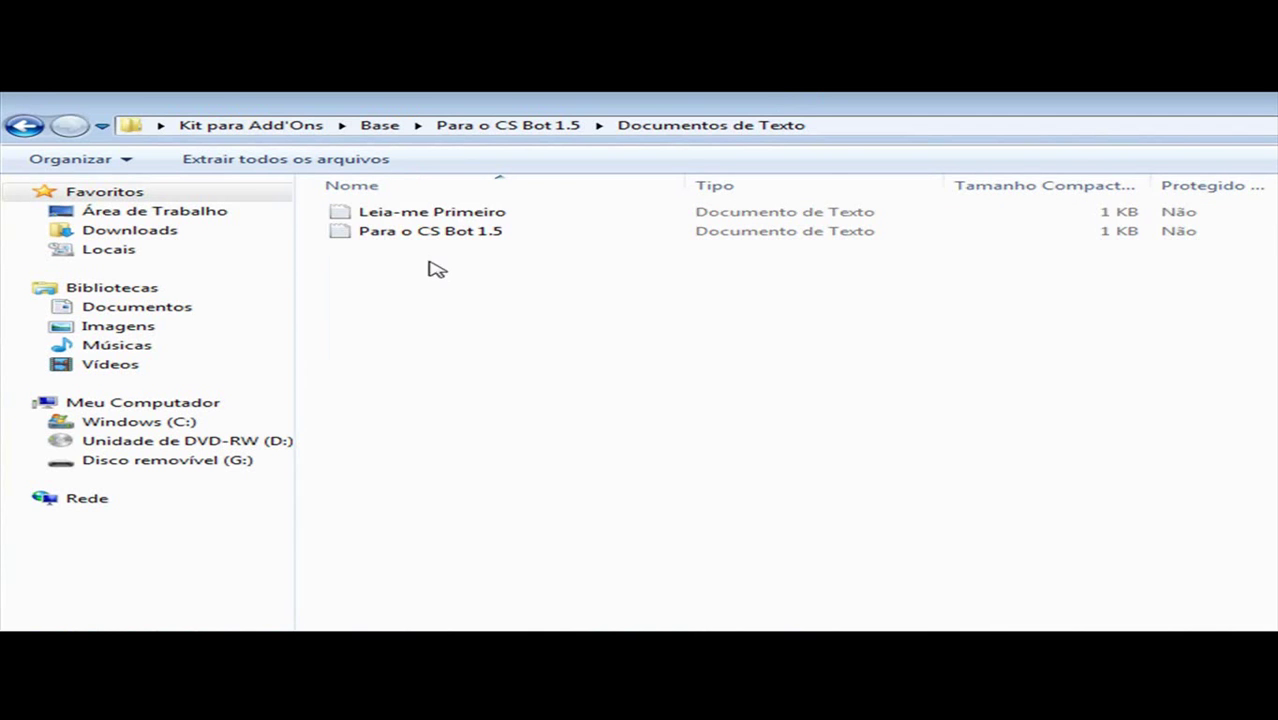
{"action": "double_click", "coordinate": [463, 231]}
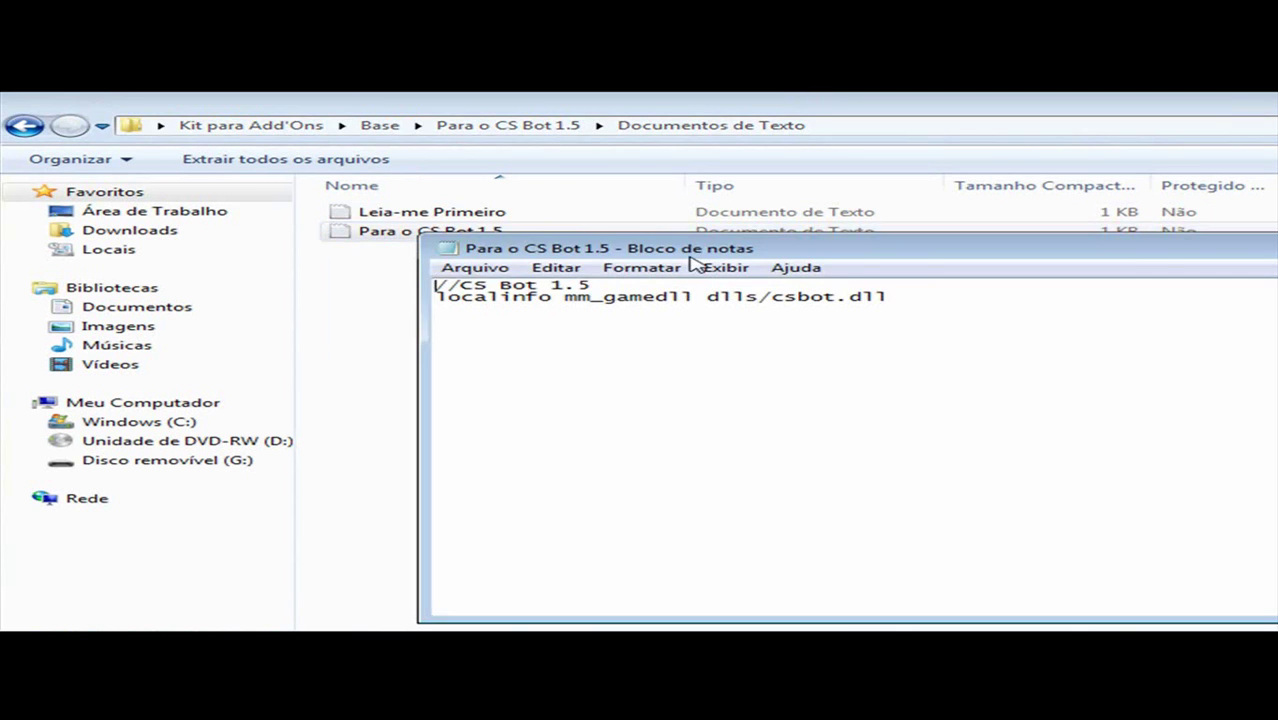
Step: Copy both CS Bot 1.5 lines and close the text file
{"action": "left_click_drag", "start_coordinate": [946, 302], "coordinate": [414, 287]}
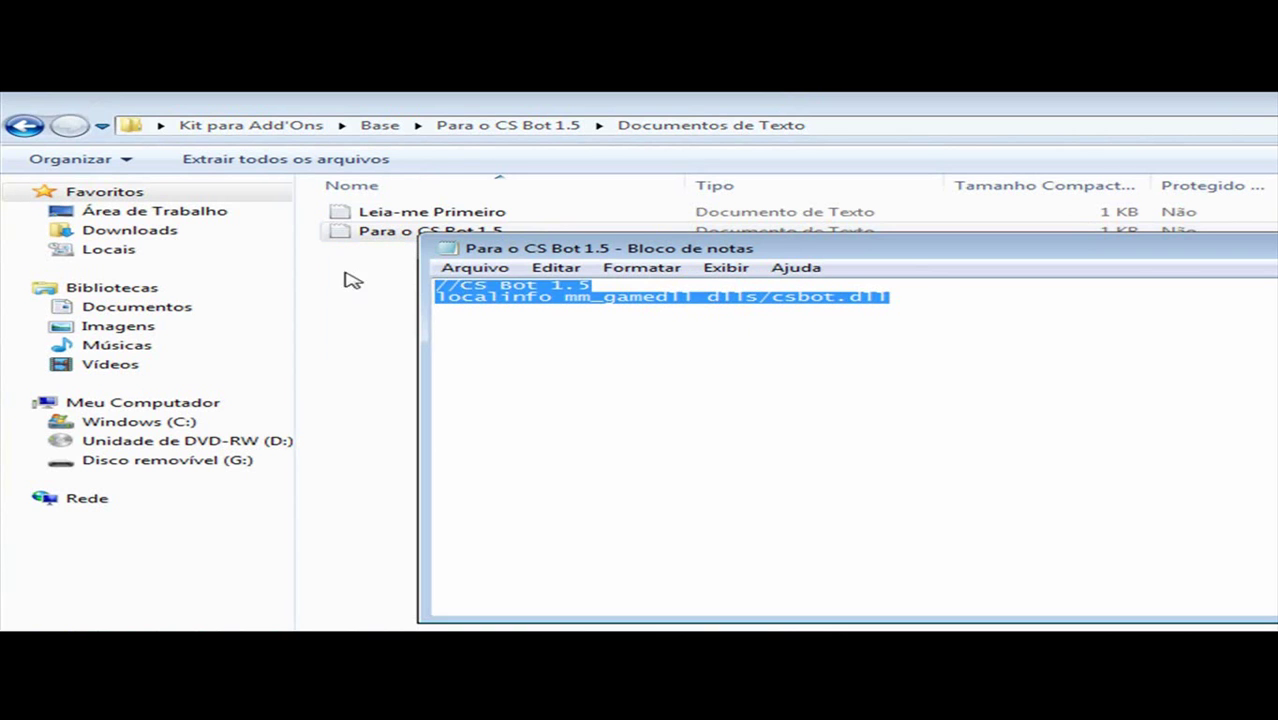
{"action": "left_click", "coordinate": [523, 294]}
{"action": "left_click_drag", "start_coordinate": [957, 297], "coordinate": [328, 266]}
{"action": "left_click", "coordinate": [633, 292]}
{"action": "left_click_drag", "start_coordinate": [803, 300], "coordinate": [257, 285]}
{"action": "left_click", "coordinate": [682, 290]}
{"action": "left_click_drag", "start_coordinate": [935, 301], "coordinate": [320, 290]}
{"action": "right_click", "coordinate": [641, 292]}
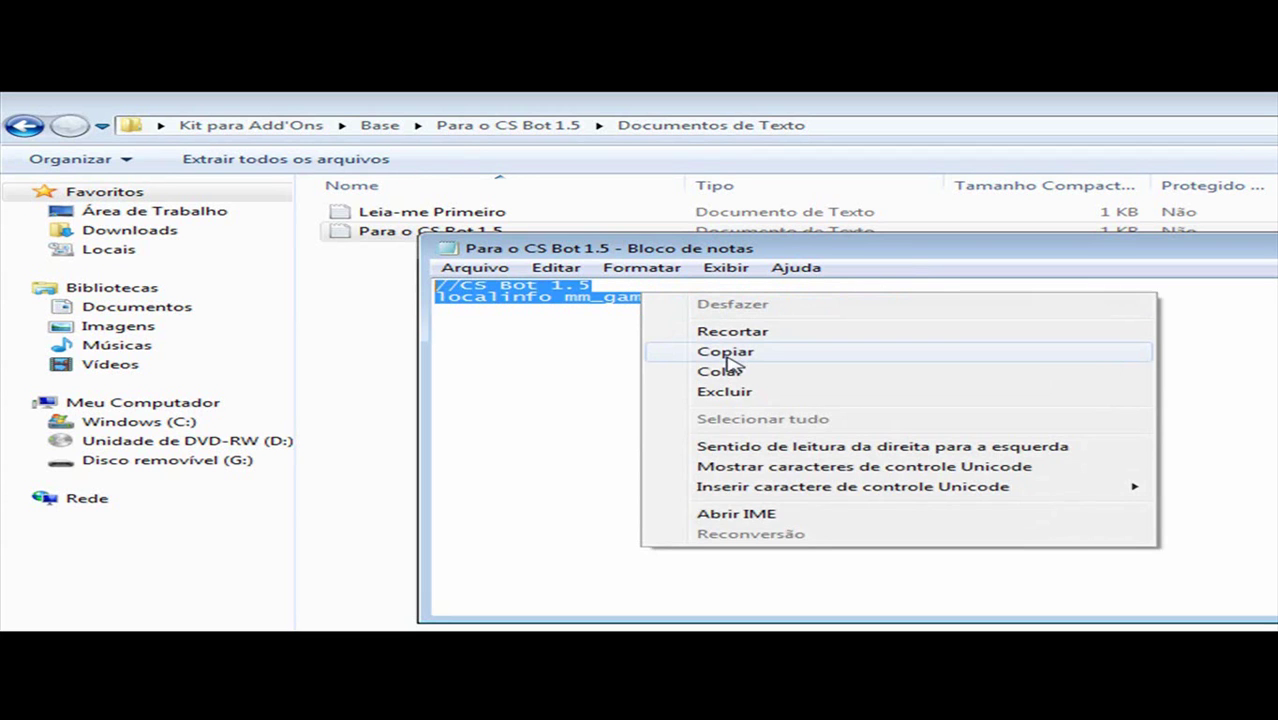
{"action": "left_click", "coordinate": [726, 356]}
{"action": "key", "text": "alt+F4"}
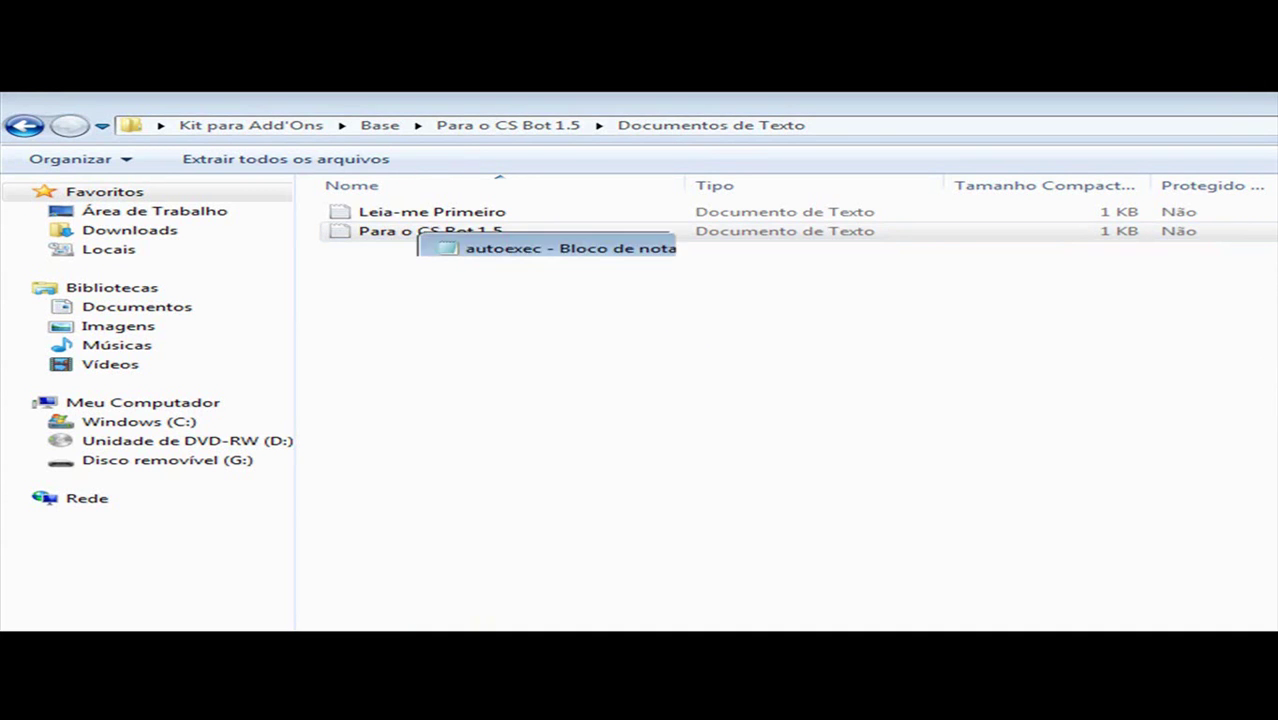
Step: Paste the //CS Bot 1.5 and localinfo mm_gamedll dlls/csbot.dll lines into autoexec, save, and close it
{"action": "right_click", "coordinate": [584, 379]}
{"action": "left_click", "coordinate": [660, 448]}
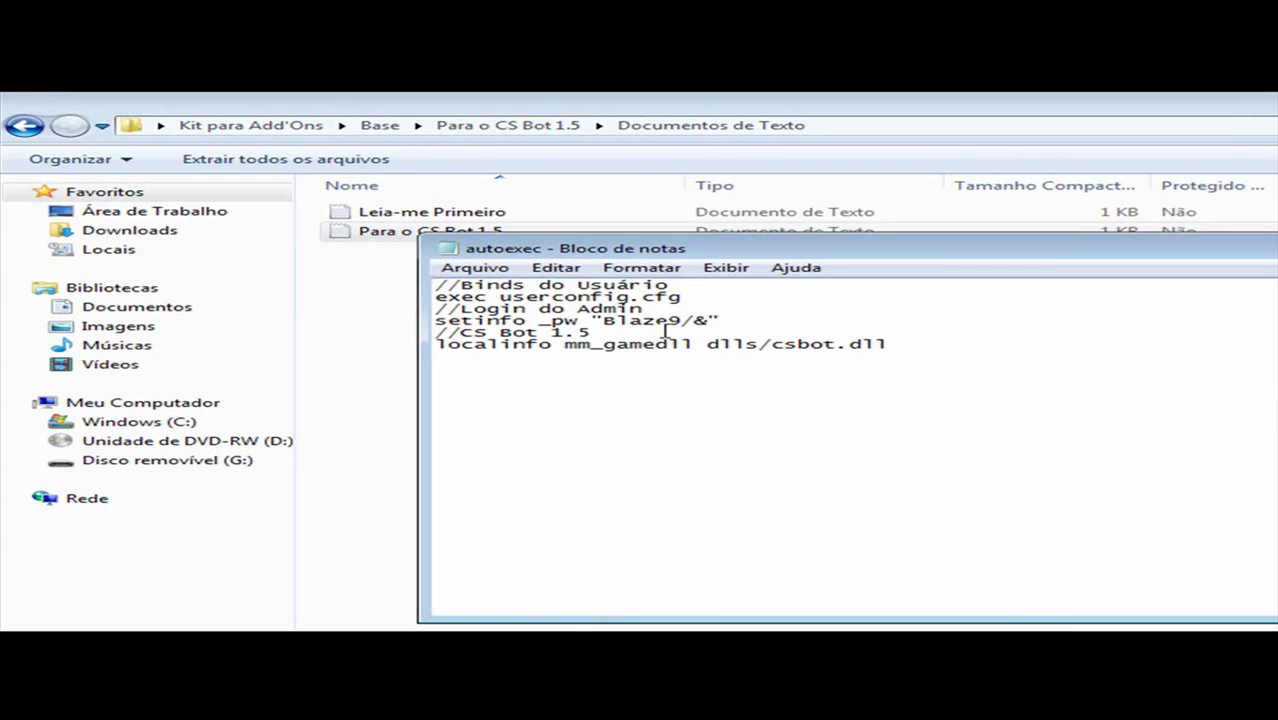
{"action": "left_click_drag", "start_coordinate": [848, 343], "coordinate": [399, 334]}
{"action": "left_click", "coordinate": [1034, 416]}
{"action": "left_click", "coordinate": [485, 267]}
{"action": "left_click", "coordinate": [479, 323]}
{"action": "key", "text": "alt+F4"}
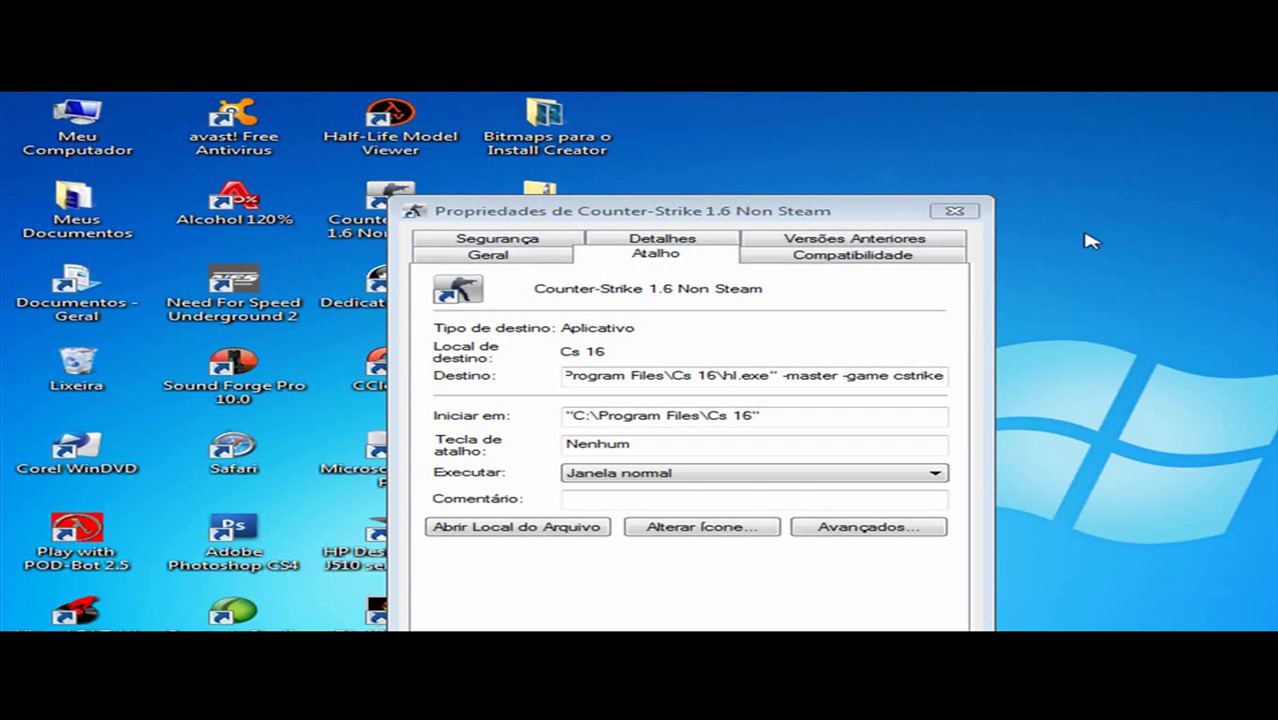
Step: Close the shortcut Properties window and open folder 1 on the desktop
{"action": "left_click", "coordinate": [952, 212]}
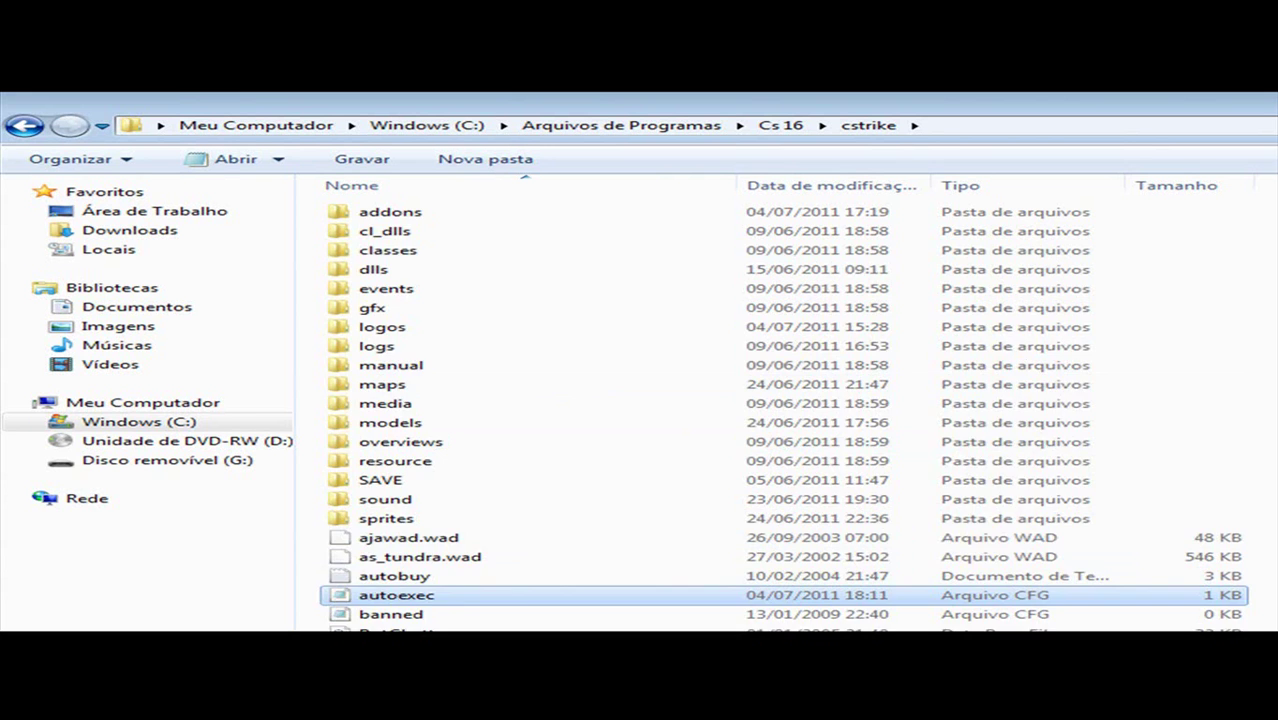
{"action": "scroll", "coordinate": [580, 500], "scroll_direction": "down", "scroll_amount": 3}
{"action": "scroll", "coordinate": [770, 410], "scroll_direction": "up", "scroll_amount": 4}
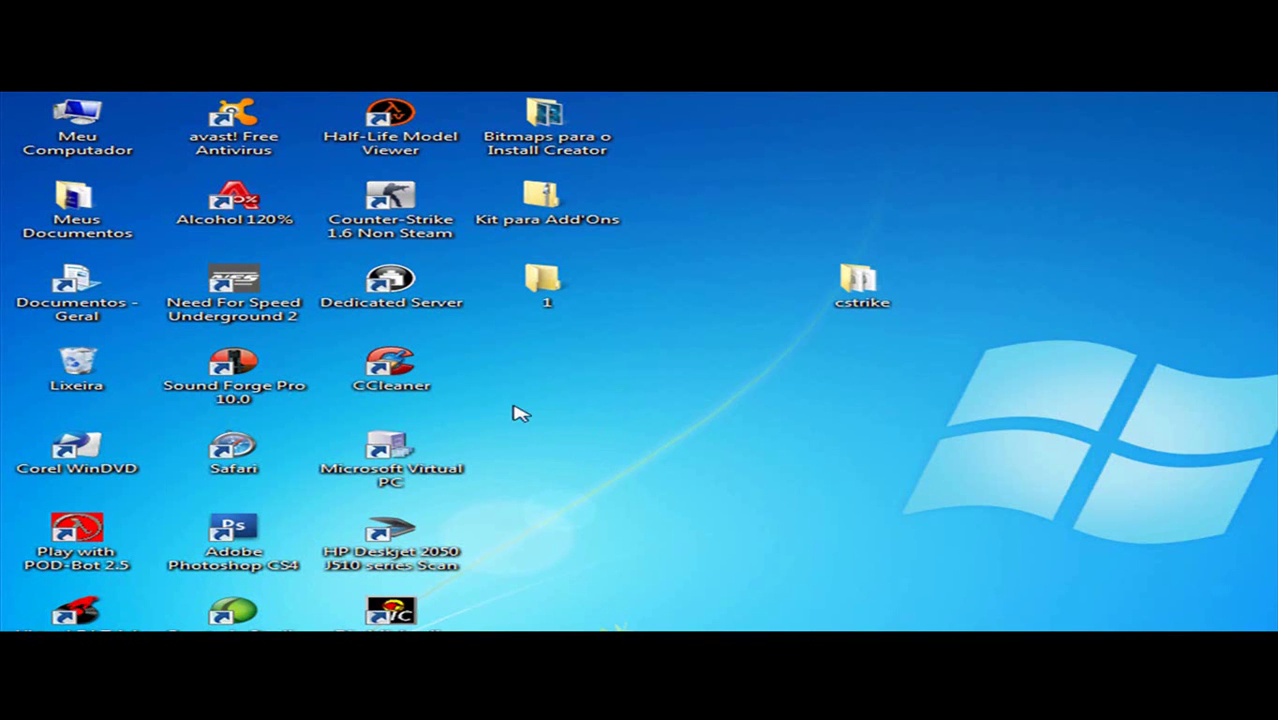
{"action": "double_click", "coordinate": [535, 285]}
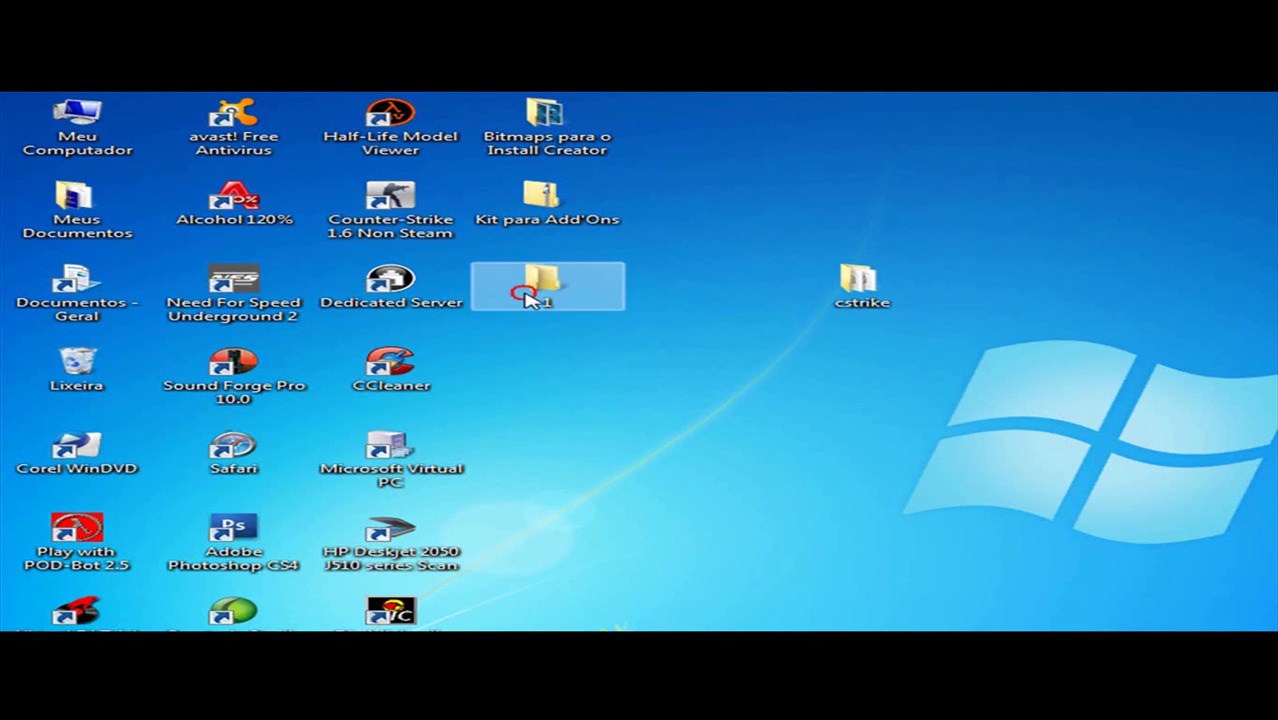
Step: Copy all ten bot files and folders in folder 1
{"action": "left_click_drag", "start_coordinate": [380, 424], "coordinate": [503, 214]}
{"action": "left_click_drag", "start_coordinate": [371, 499], "coordinate": [508, 194]}
{"action": "left_click_drag", "start_coordinate": [345, 426], "coordinate": [515, 215]}
{"action": "left_click_drag", "start_coordinate": [405, 465], "coordinate": [591, 243]}
{"action": "left_click_drag", "start_coordinate": [365, 434], "coordinate": [508, 231]}
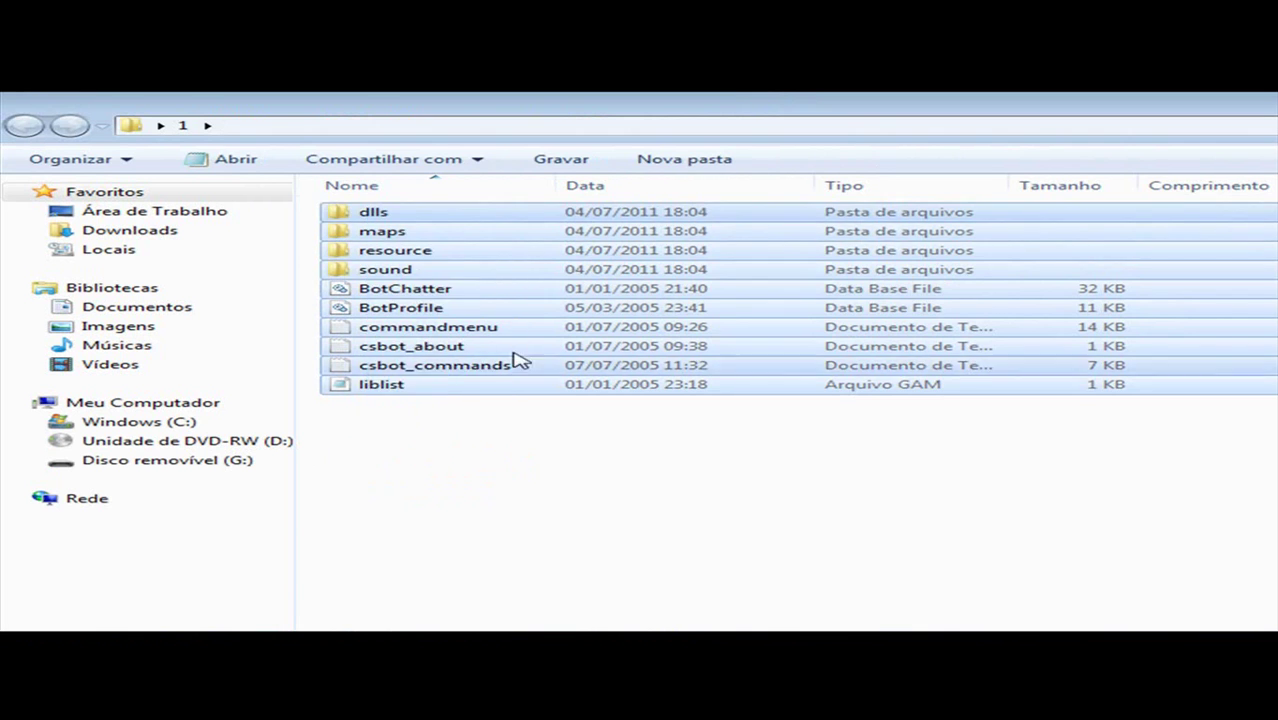
{"action": "left_click", "coordinate": [453, 416]}
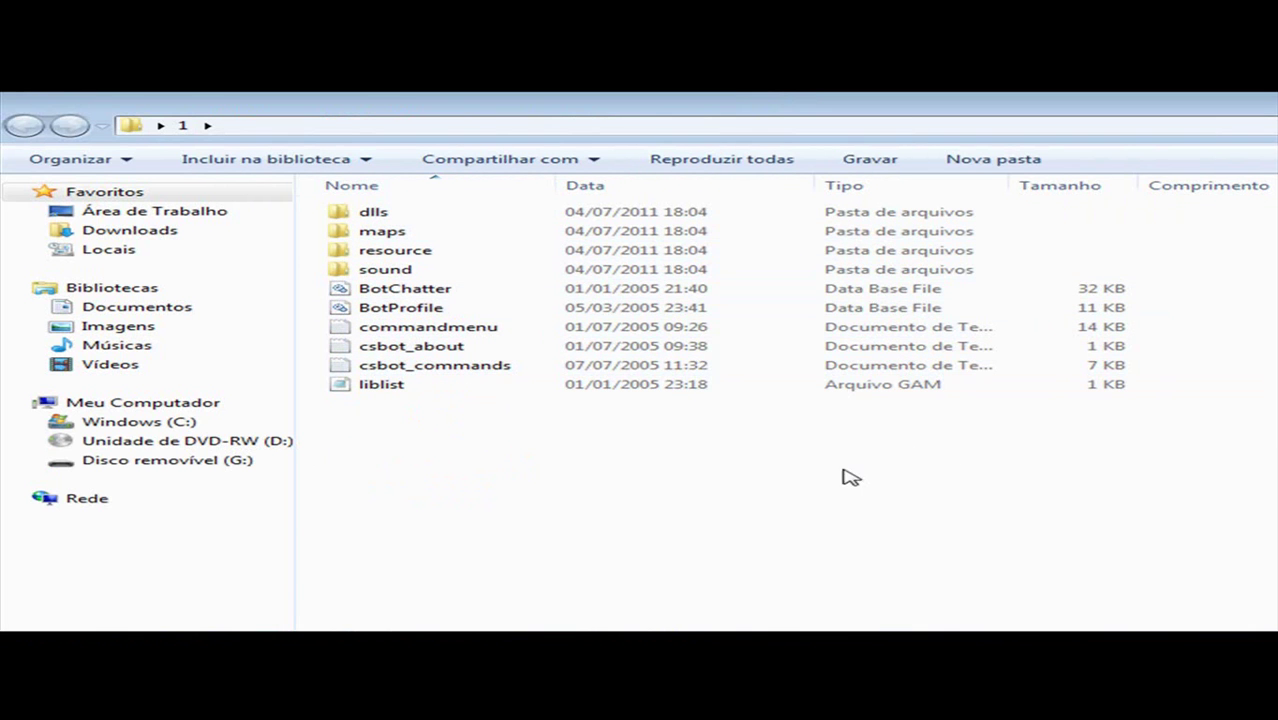
{"action": "left_click_drag", "start_coordinate": [412, 440], "coordinate": [442, 217]}
{"action": "right_click", "coordinate": [442, 217]}
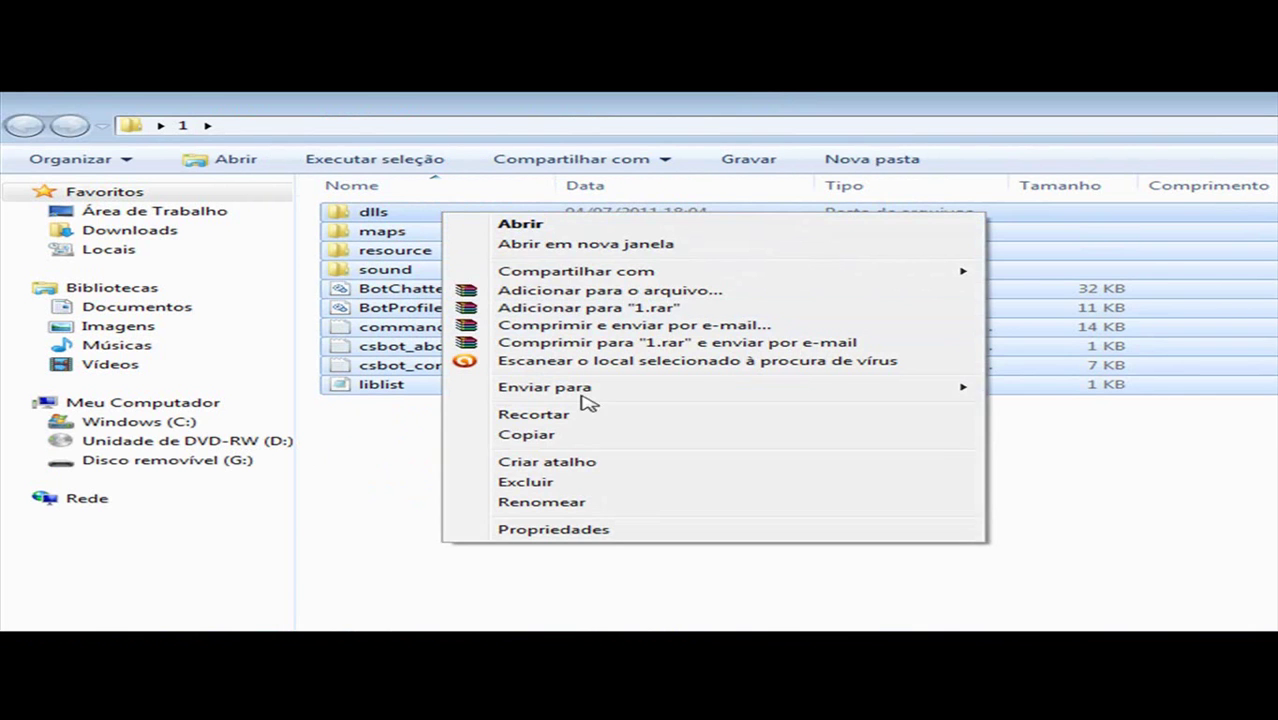
{"action": "left_click", "coordinate": [530, 435]}
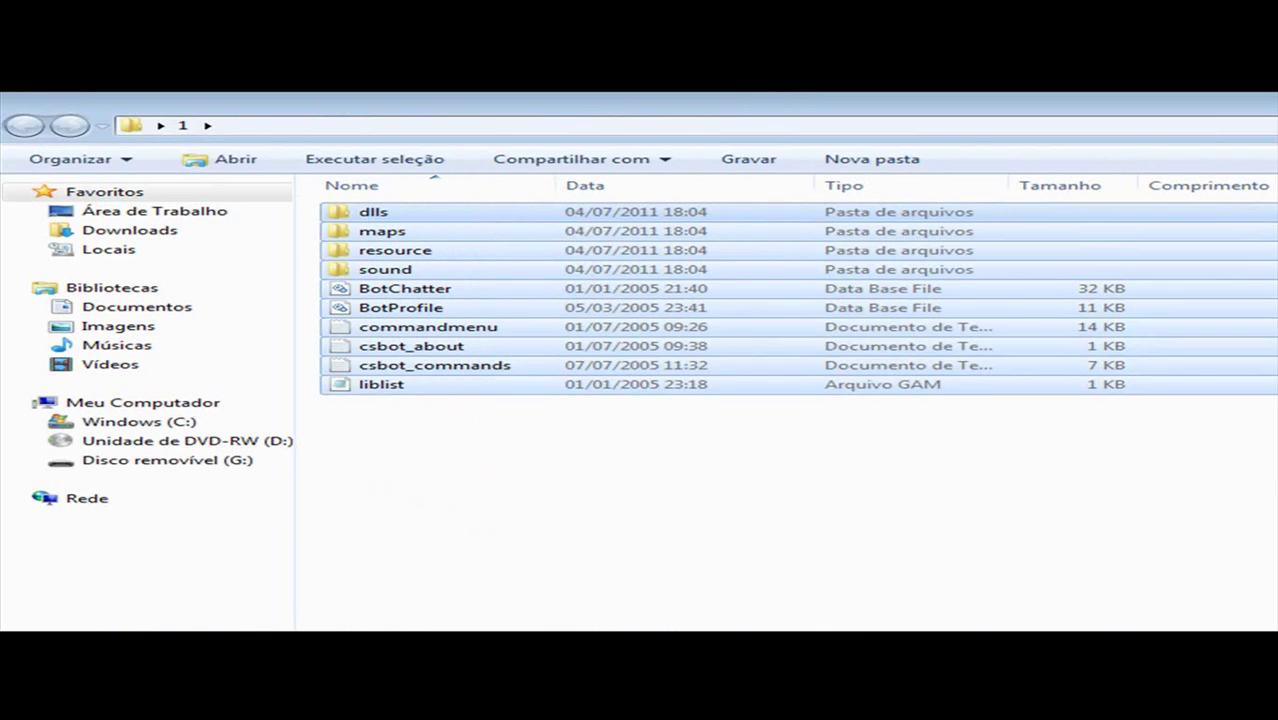
Step: Close folder 1 and open the desktop cstrike folder's context menu
{"action": "left_click", "coordinate": [815, 440]}
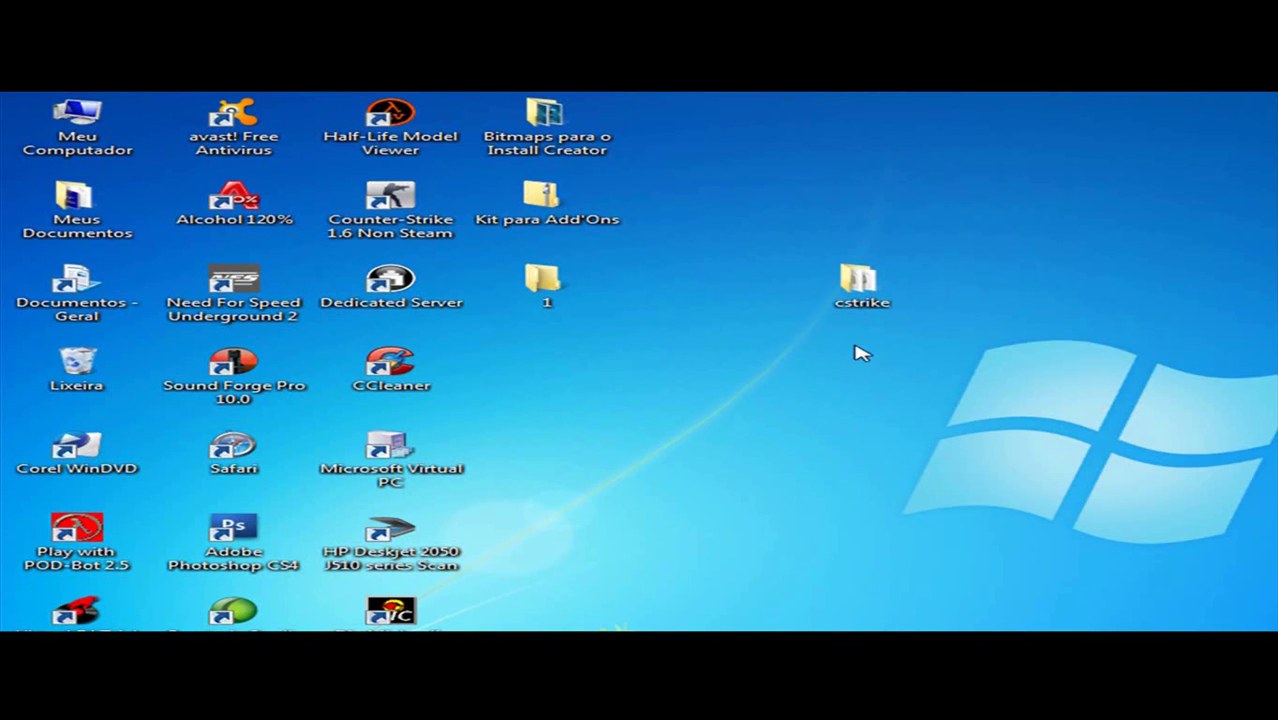
{"action": "double_click", "coordinate": [860, 285]}
{"action": "right_click", "coordinate": [437, 391]}
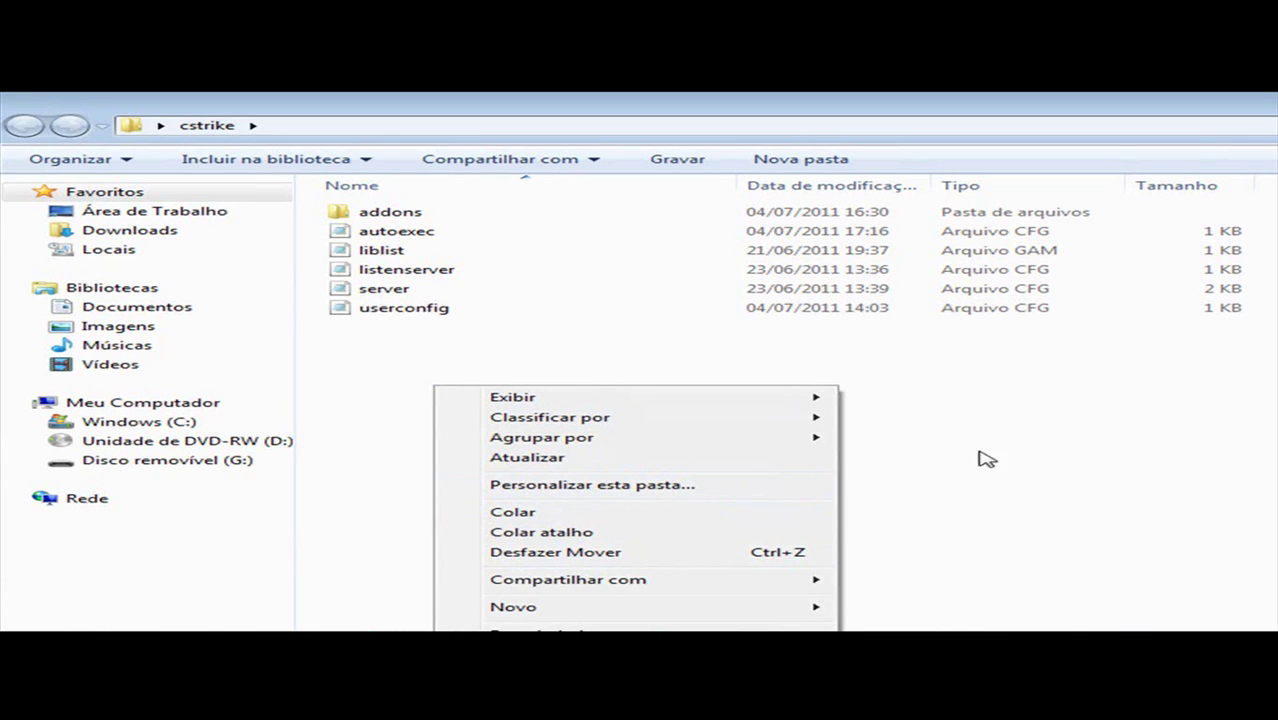
Step: Paste the bot files into cstrike, choosing Não copiar to keep the existing liblist.gam
{"action": "left_click", "coordinate": [680, 514]}
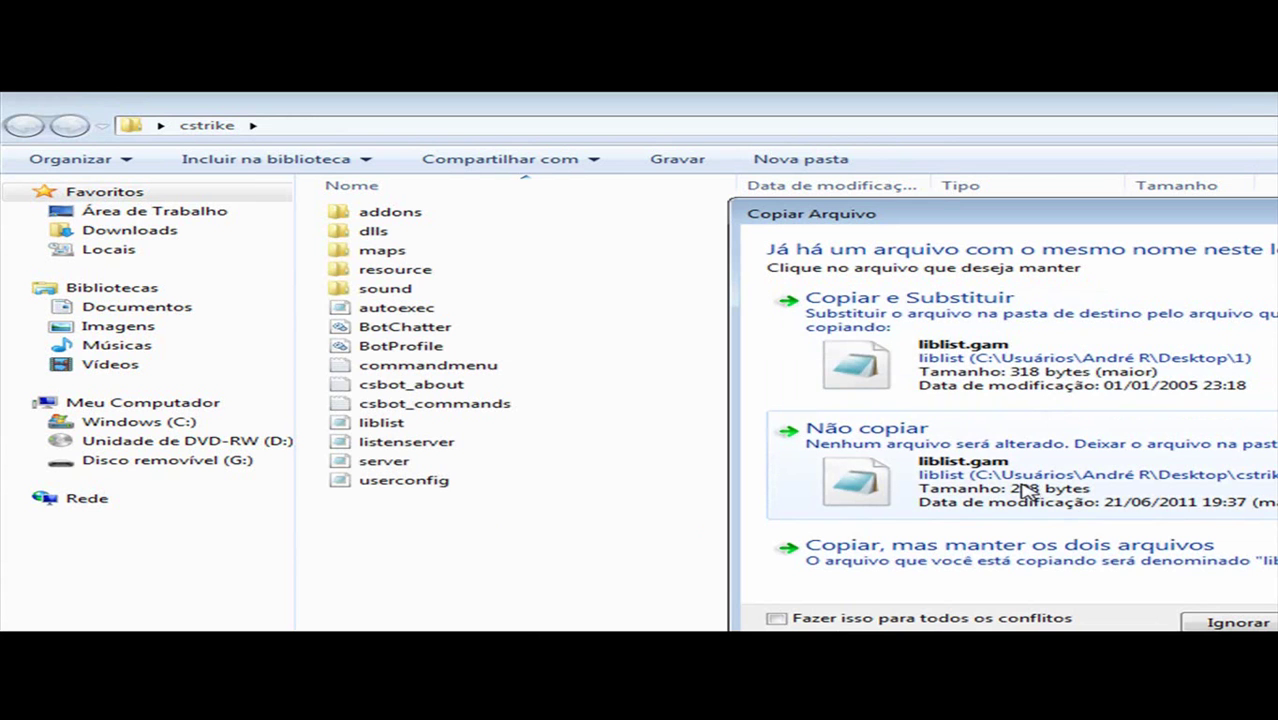
{"action": "left_click", "coordinate": [1027, 492]}
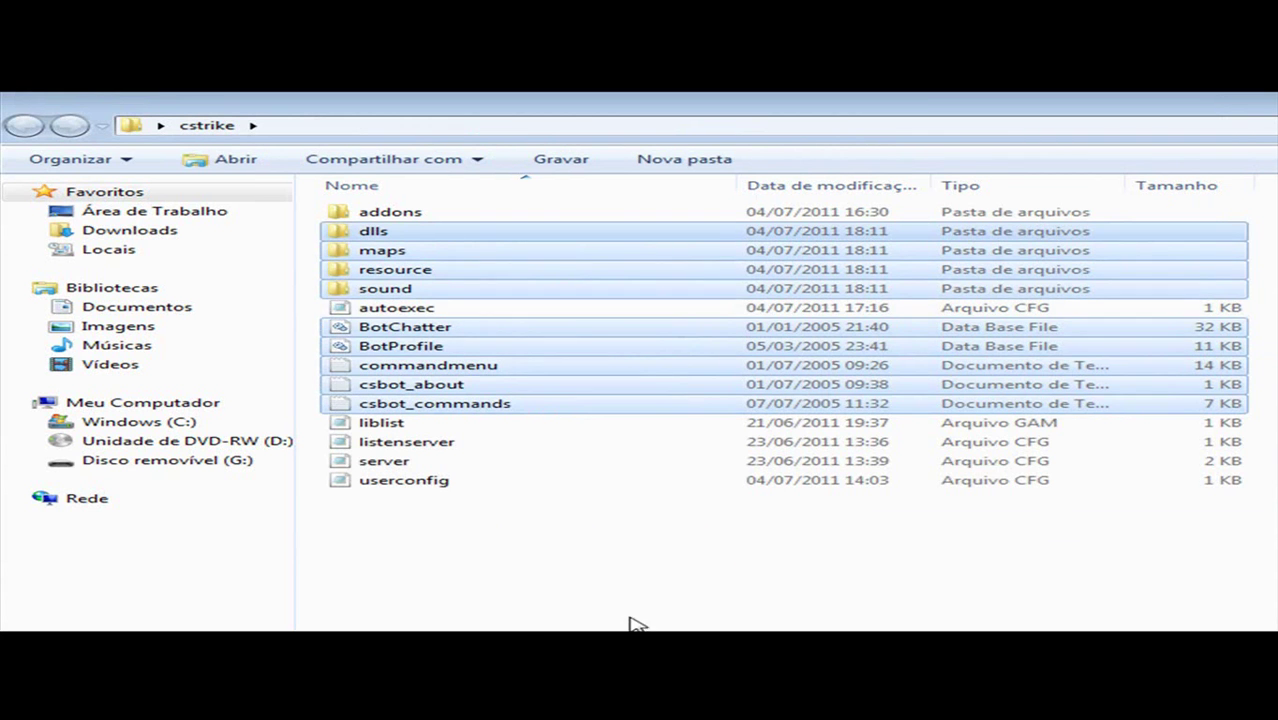
{"action": "left_click", "coordinate": [705, 585]}
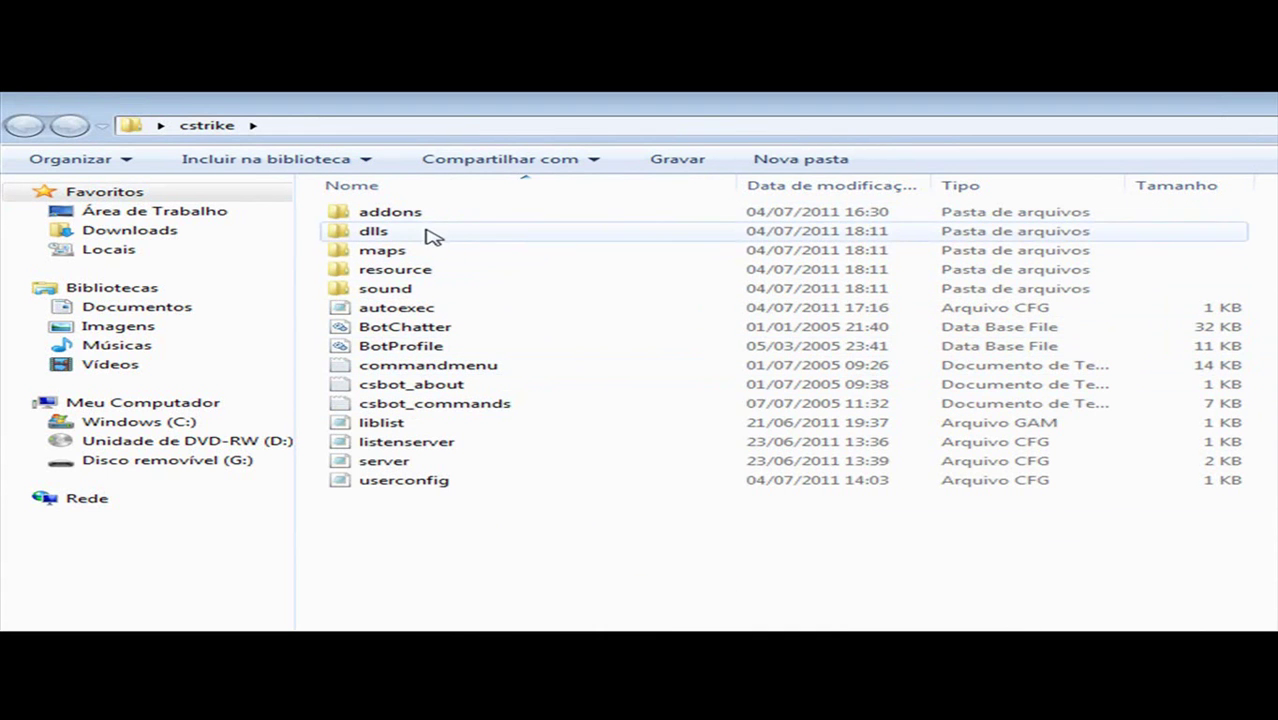
Step: Select dlls, maps, resource, sound, BotChatter and BotProfile through csbot_commands, then close the window
{"action": "left_click", "coordinate": [432, 232]}
{"action": "left_click", "coordinate": [440, 250], "text": "ctrl"}
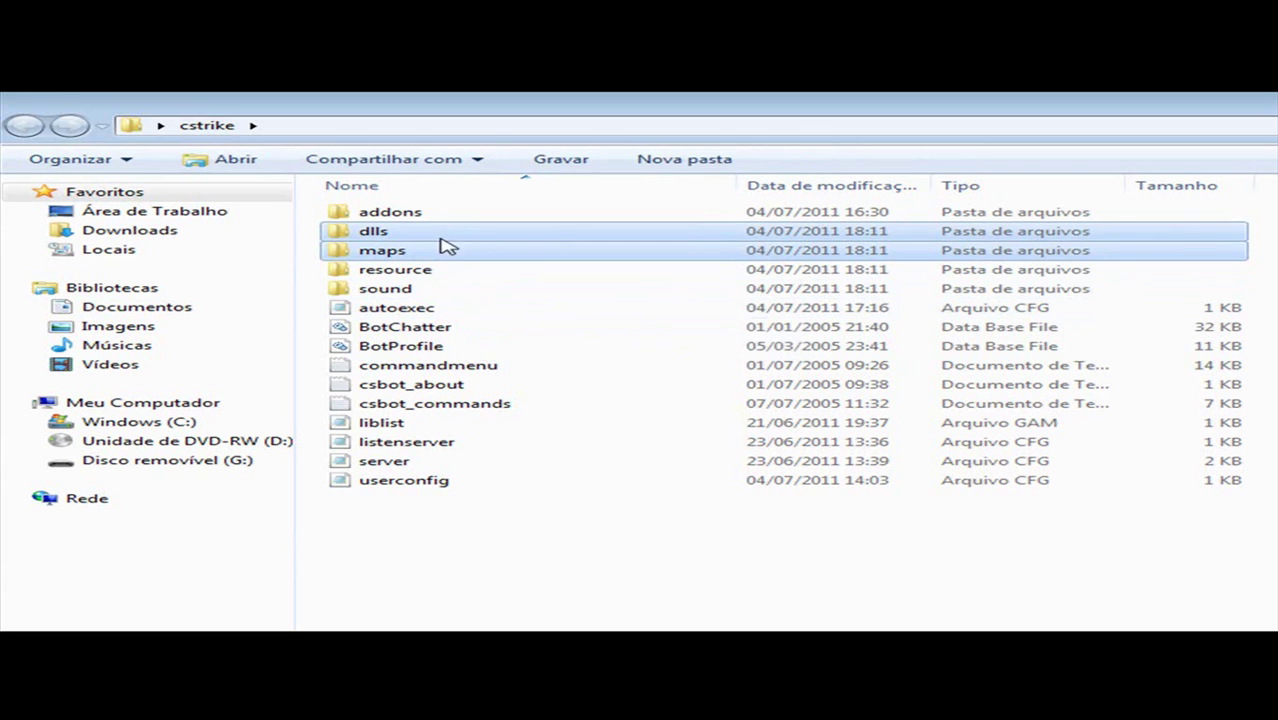
{"action": "left_click", "coordinate": [442, 271], "text": "ctrl"}
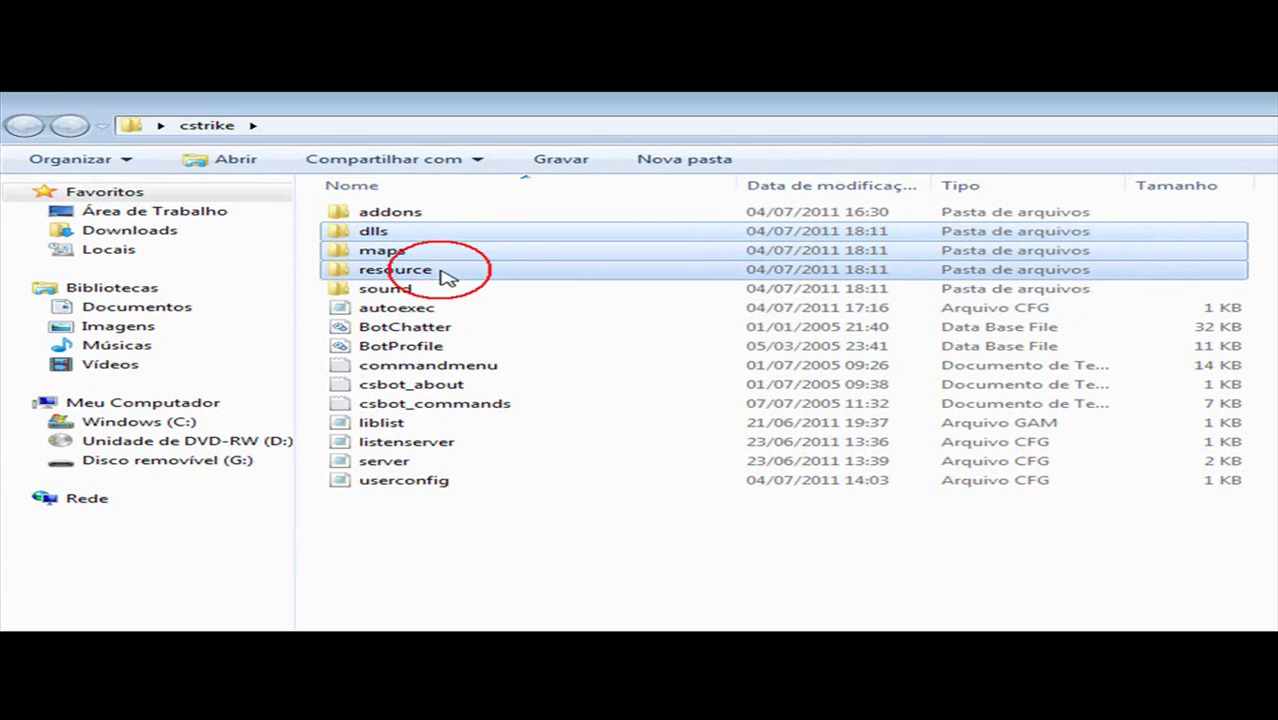
{"action": "left_click", "coordinate": [449, 290], "text": "ctrl"}
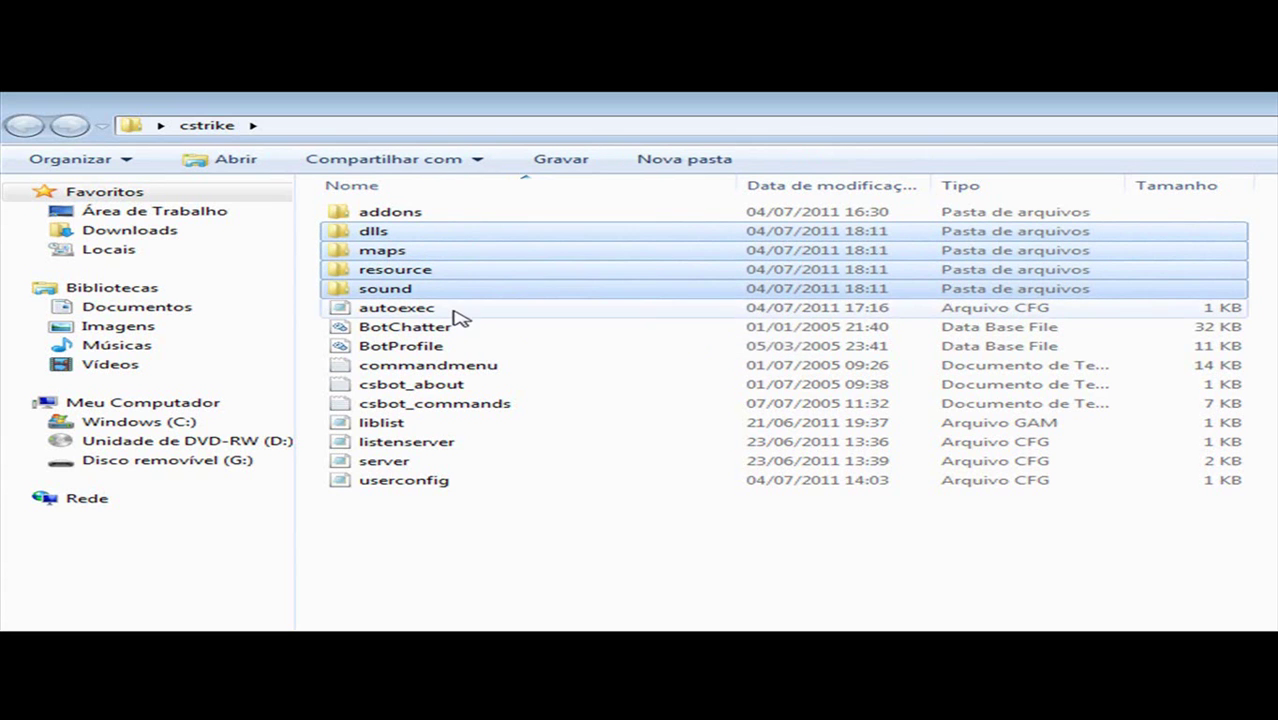
{"action": "left_click", "coordinate": [448, 330], "text": "ctrl"}
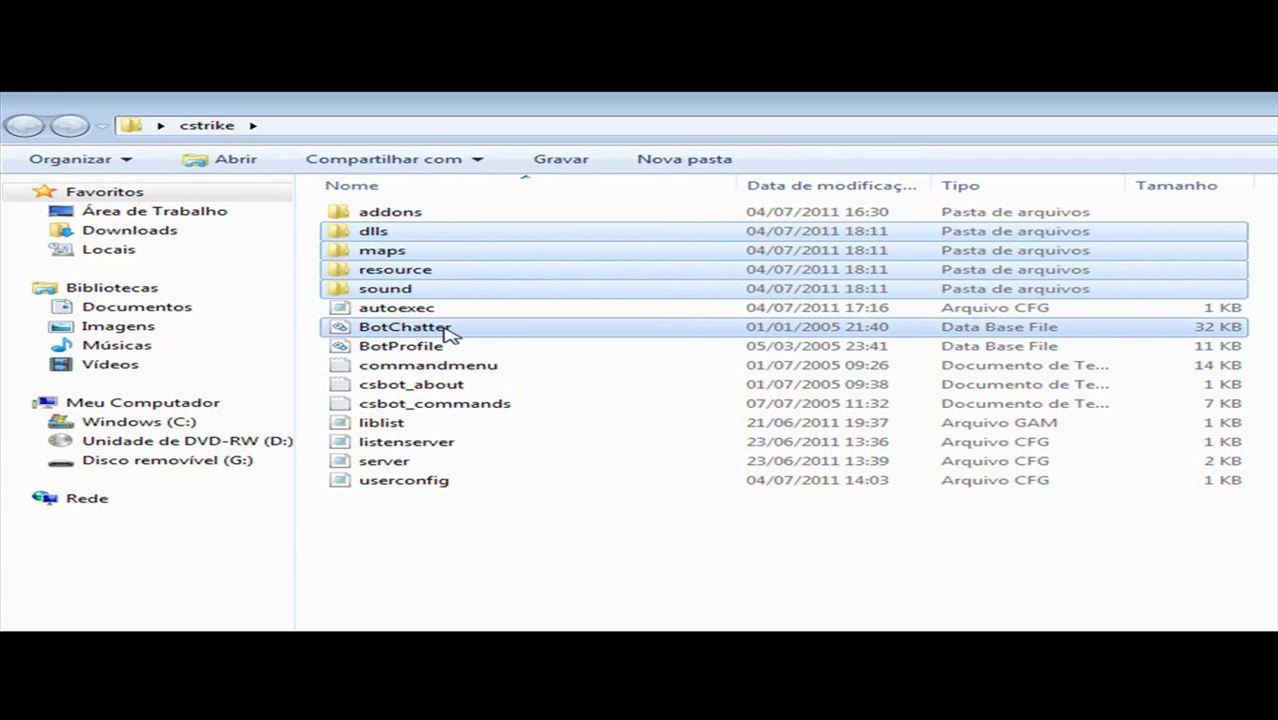
{"action": "left_click_drag", "start_coordinate": [1200, 340], "coordinate": [1078, 405]}
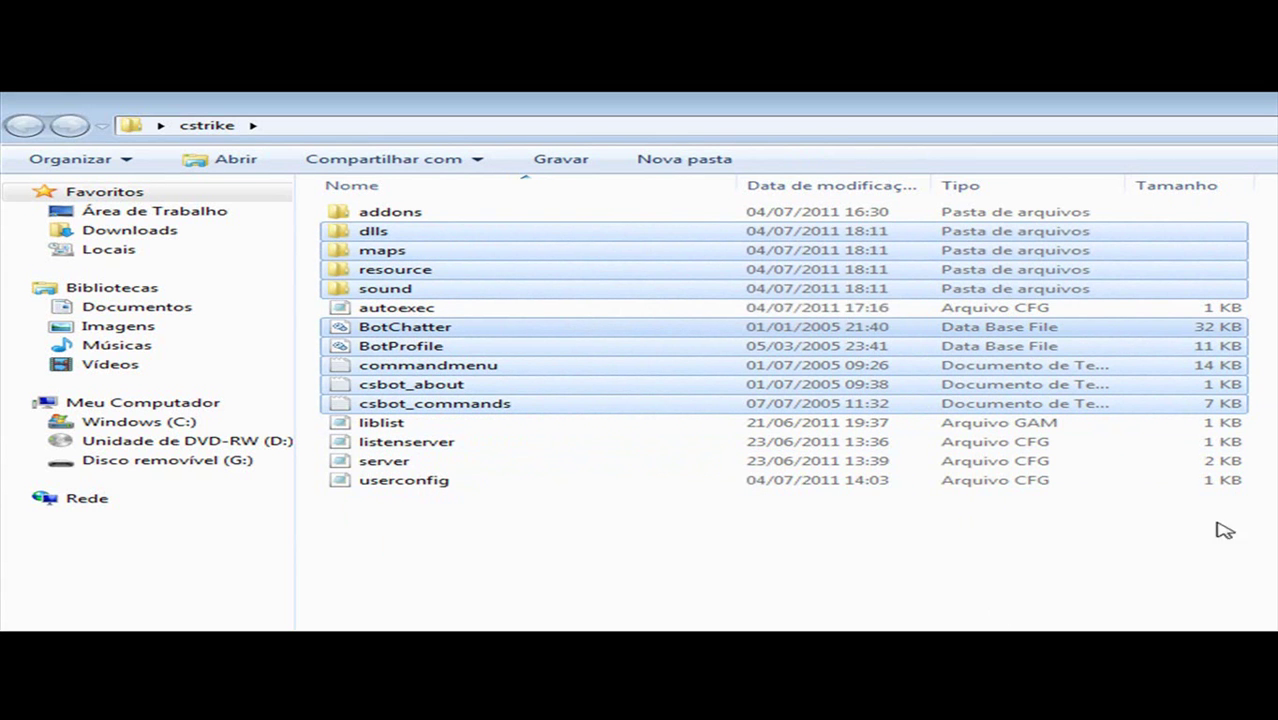
{"action": "key", "text": "alt+F4"}
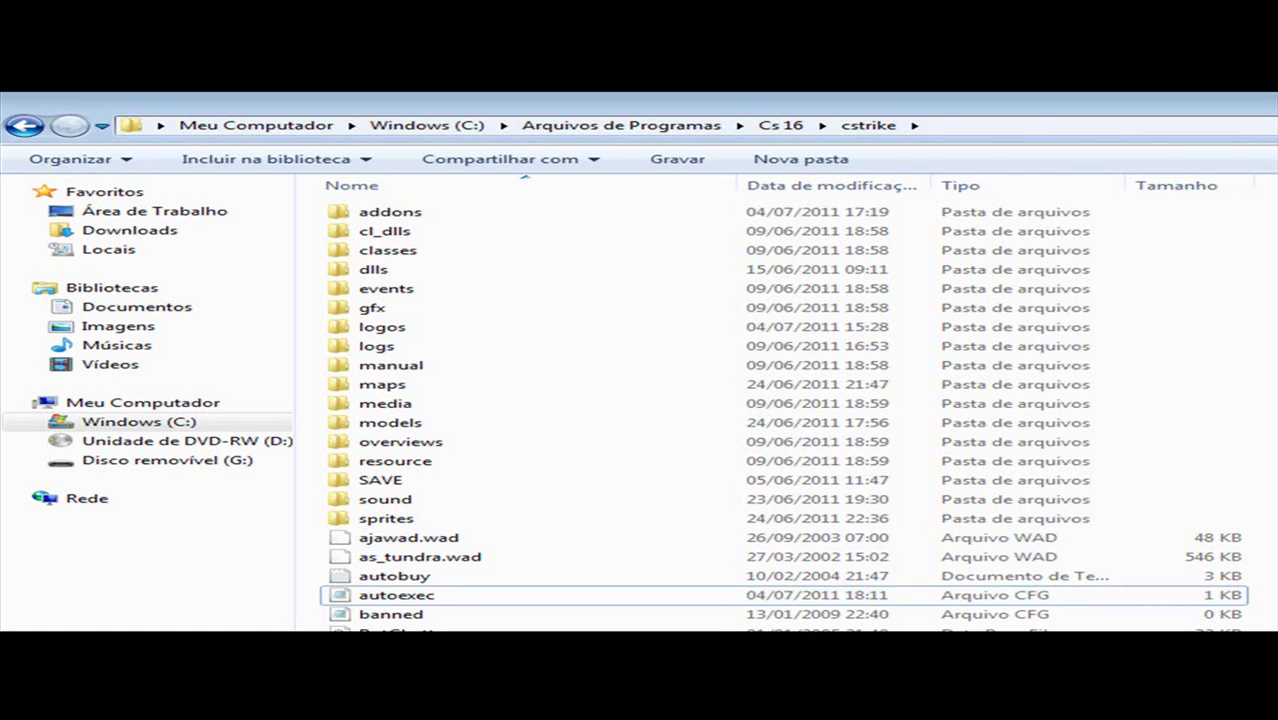
Step: Paste the 535 bot items into Cs 16 cstrike, replacing duplicates and merging dlls, then move folder 1 aside
{"action": "key", "text": "ctrl+v"}
{"action": "left_click", "coordinate": [985, 364]}
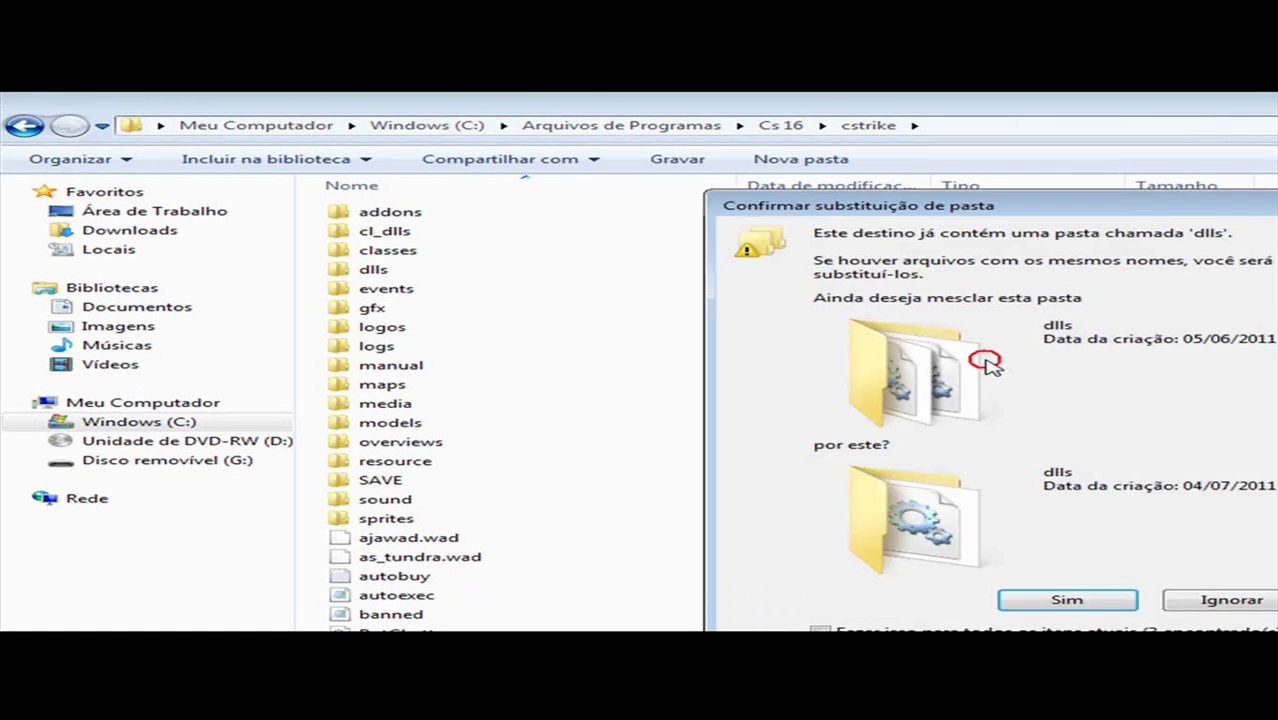
{"action": "left_click", "coordinate": [1038, 604]}
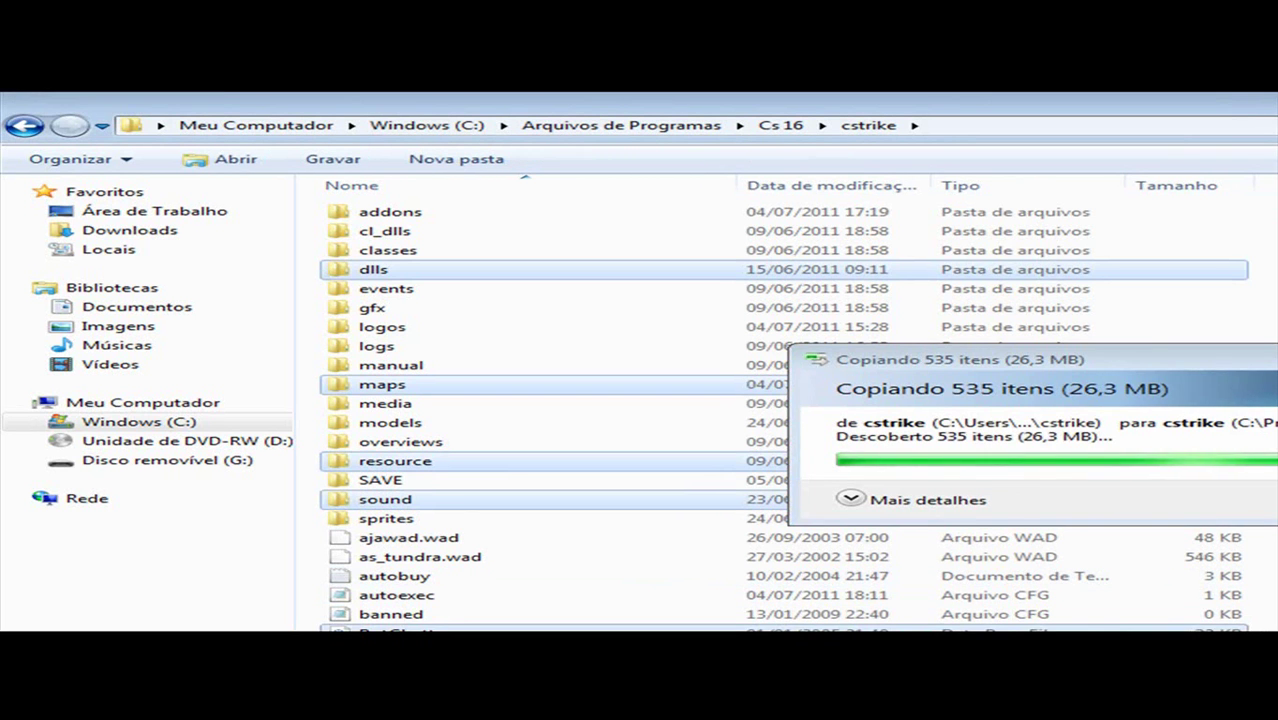
{"action": "scroll", "coordinate": [780, 410], "scroll_direction": "down", "scroll_amount": 15}
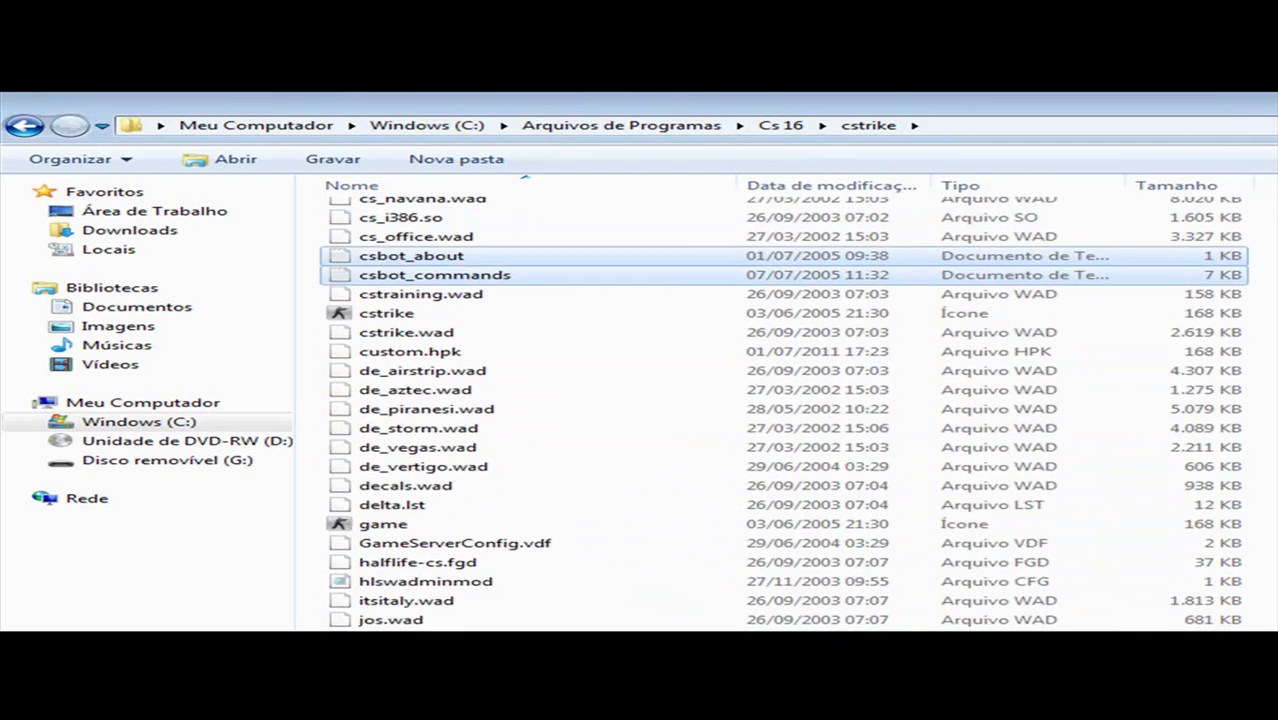
{"action": "scroll", "coordinate": [780, 410], "scroll_direction": "down", "scroll_amount": 3}
{"action": "scroll", "coordinate": [780, 410], "scroll_direction": "up", "scroll_amount": 20}
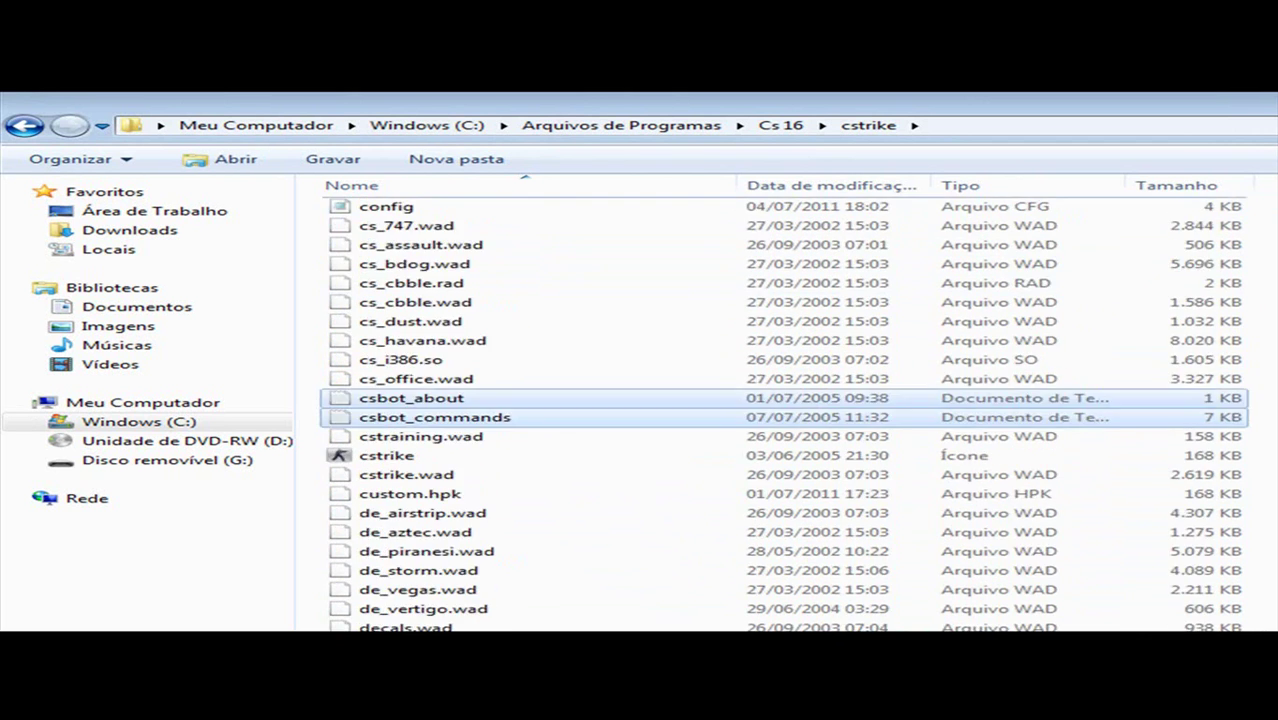
{"action": "key", "text": "alt+F4"}
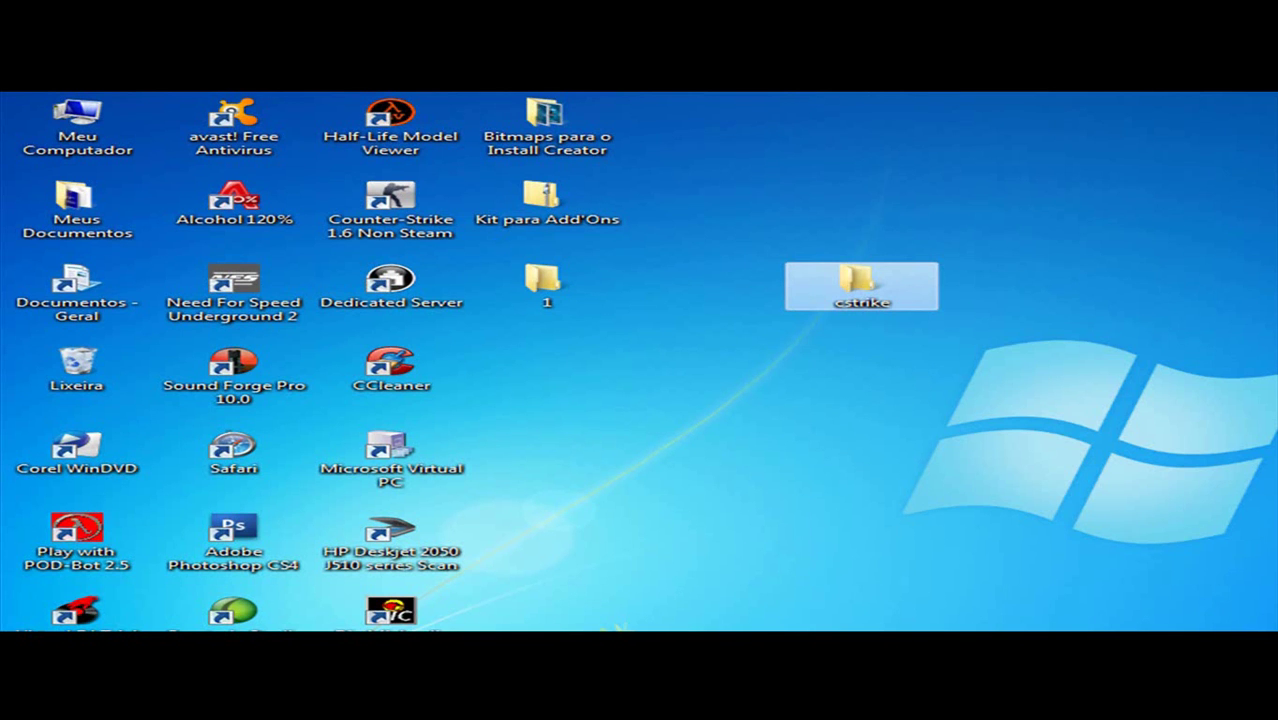
{"action": "left_click_drag", "start_coordinate": [530, 283], "coordinate": [1156, 285]}
Step: Move the desktop cstrike folder aside and permanently delete its nine copied bot items, leaving 6
{"action": "left_click_drag", "start_coordinate": [864, 284], "coordinate": [1266, 248]}
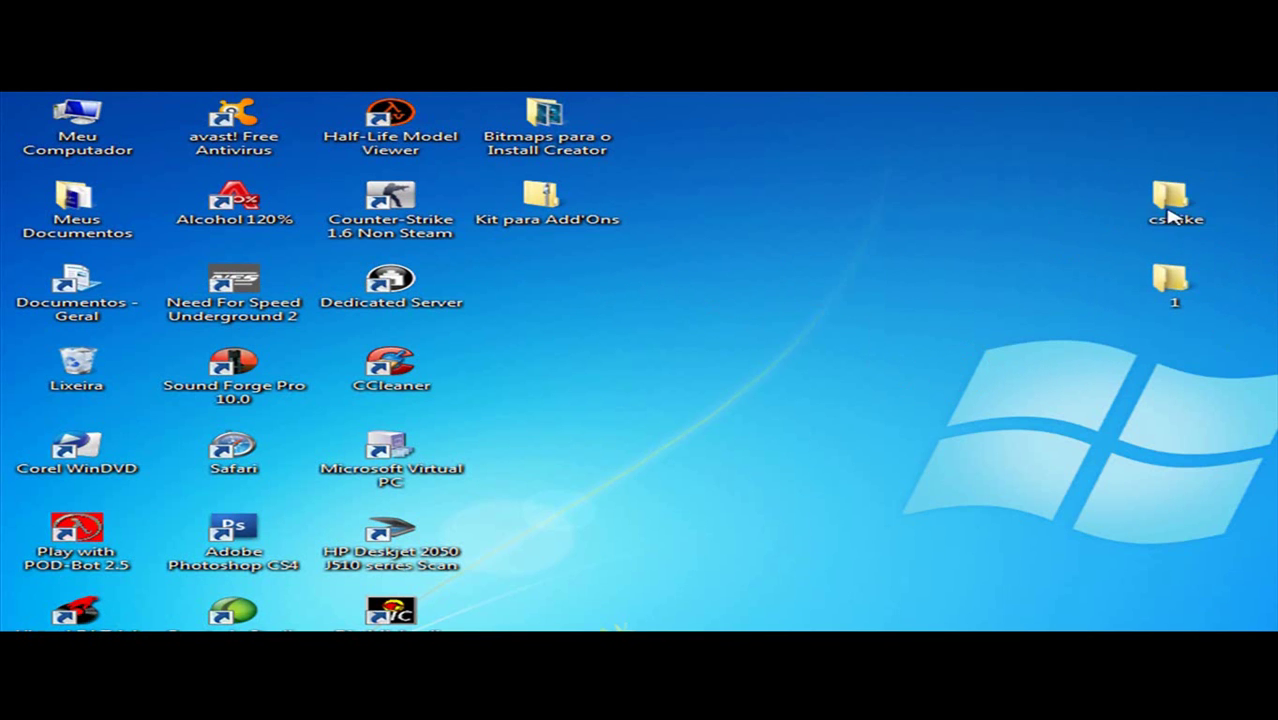
{"action": "double_click", "coordinate": [1133, 209]}
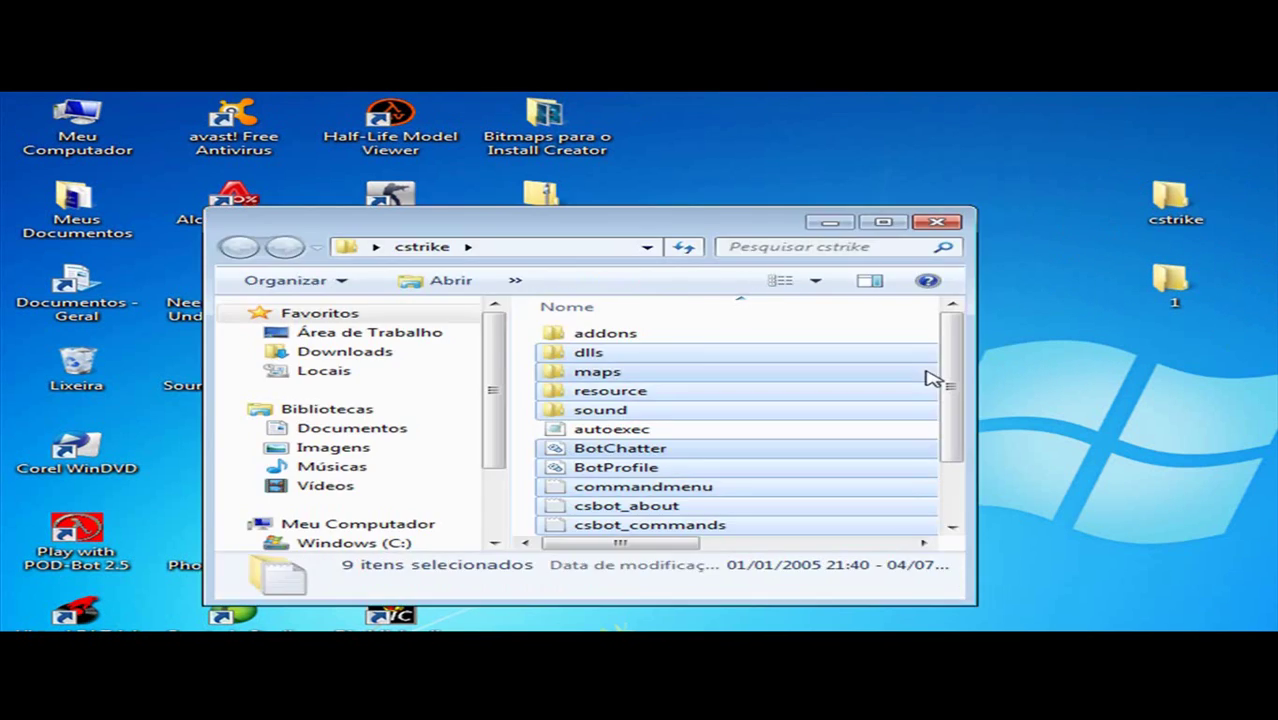
{"action": "left_click", "coordinate": [903, 220]}
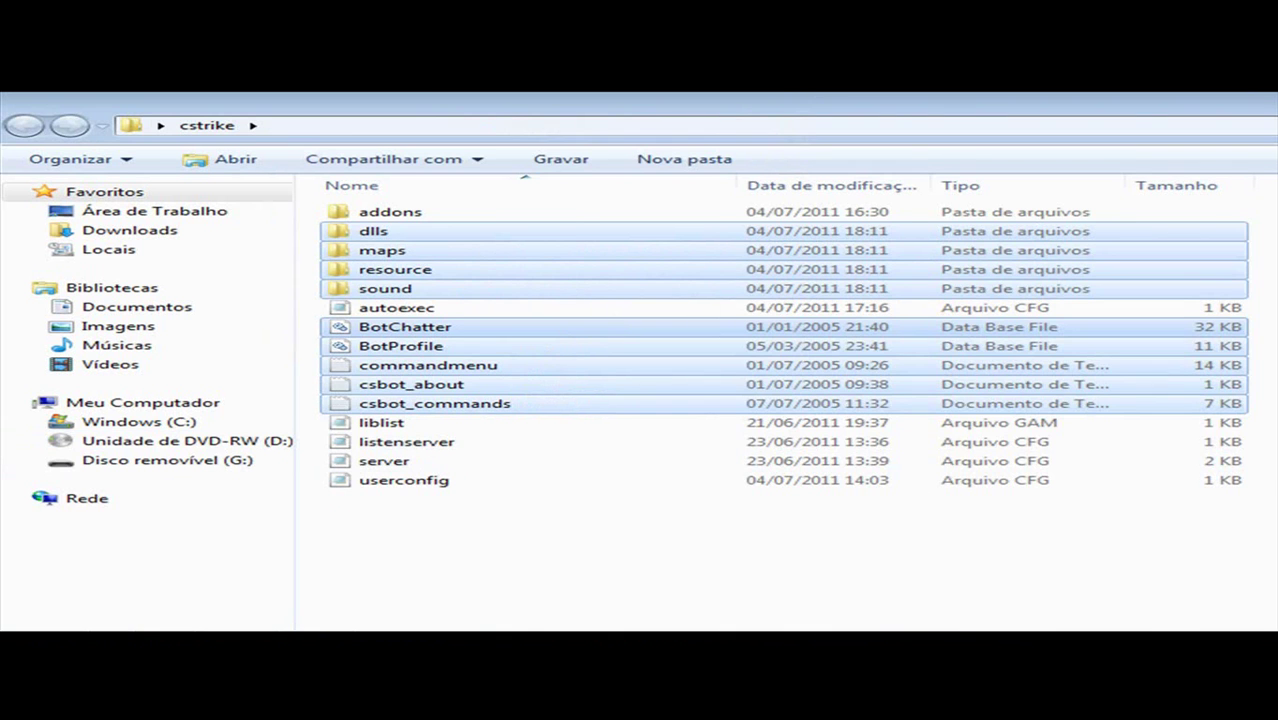
{"action": "key", "text": "shift+Delete"}
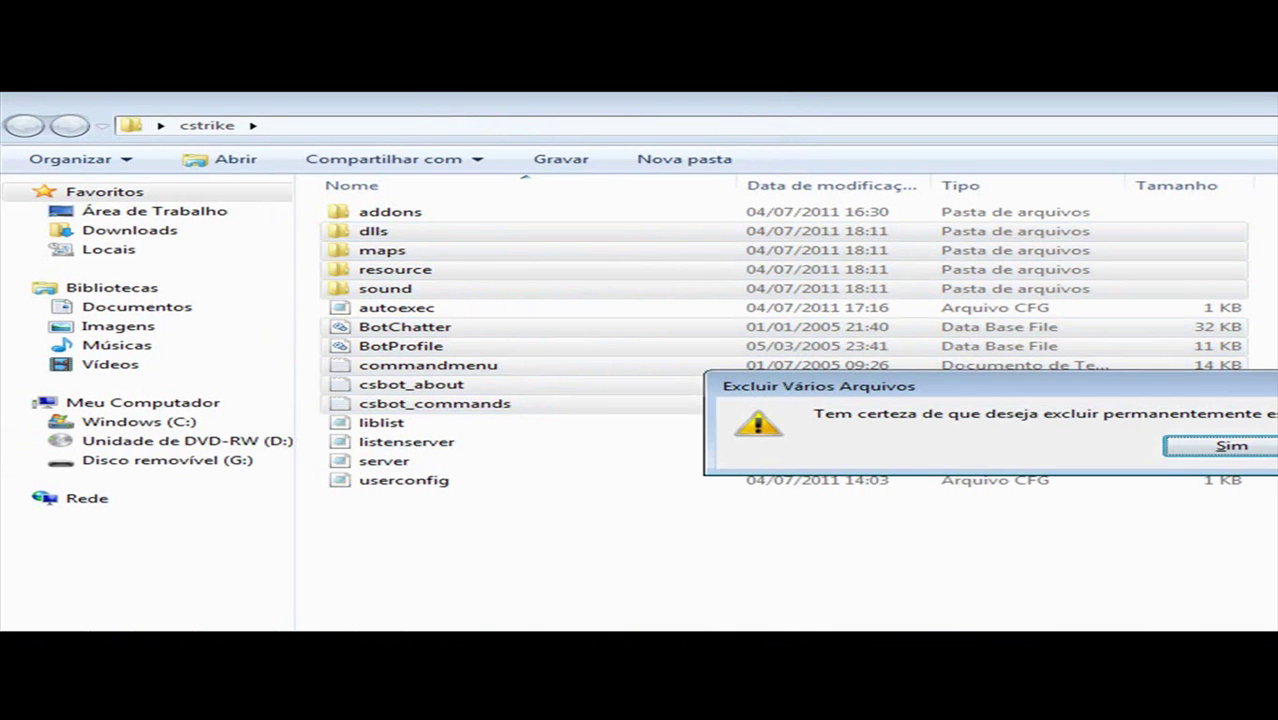
{"action": "key", "text": "Return"}
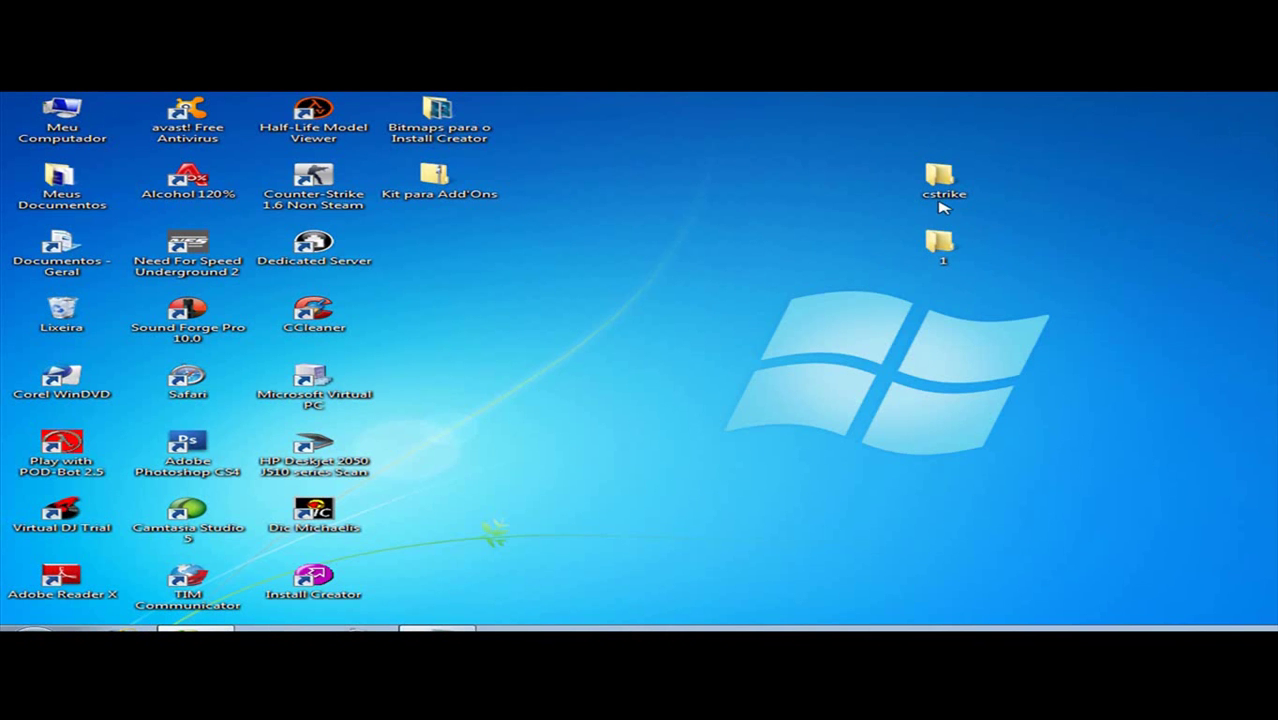
{"action": "double_click", "coordinate": [940, 182]}
Step: Launch Counter-Strike 1.6 Non Steam and start a new game on cs_assault
{"action": "double_click", "coordinate": [313, 180]}
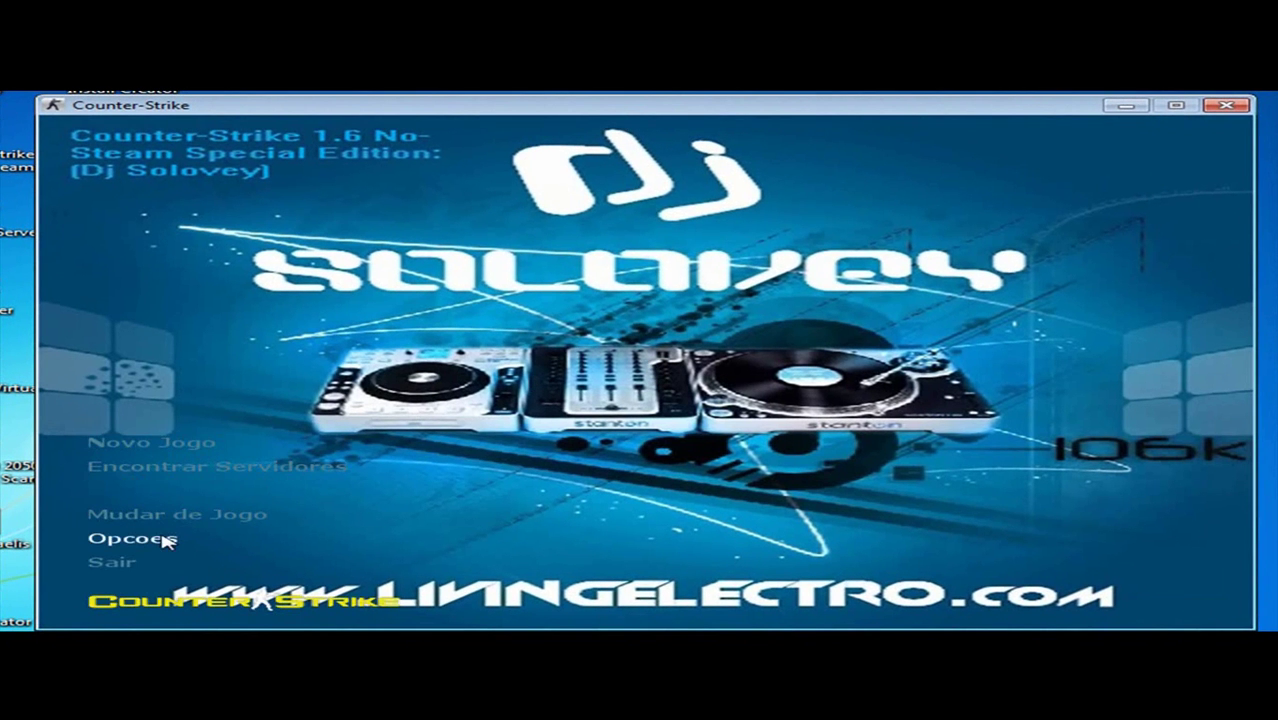
{"action": "left_click", "coordinate": [155, 443]}
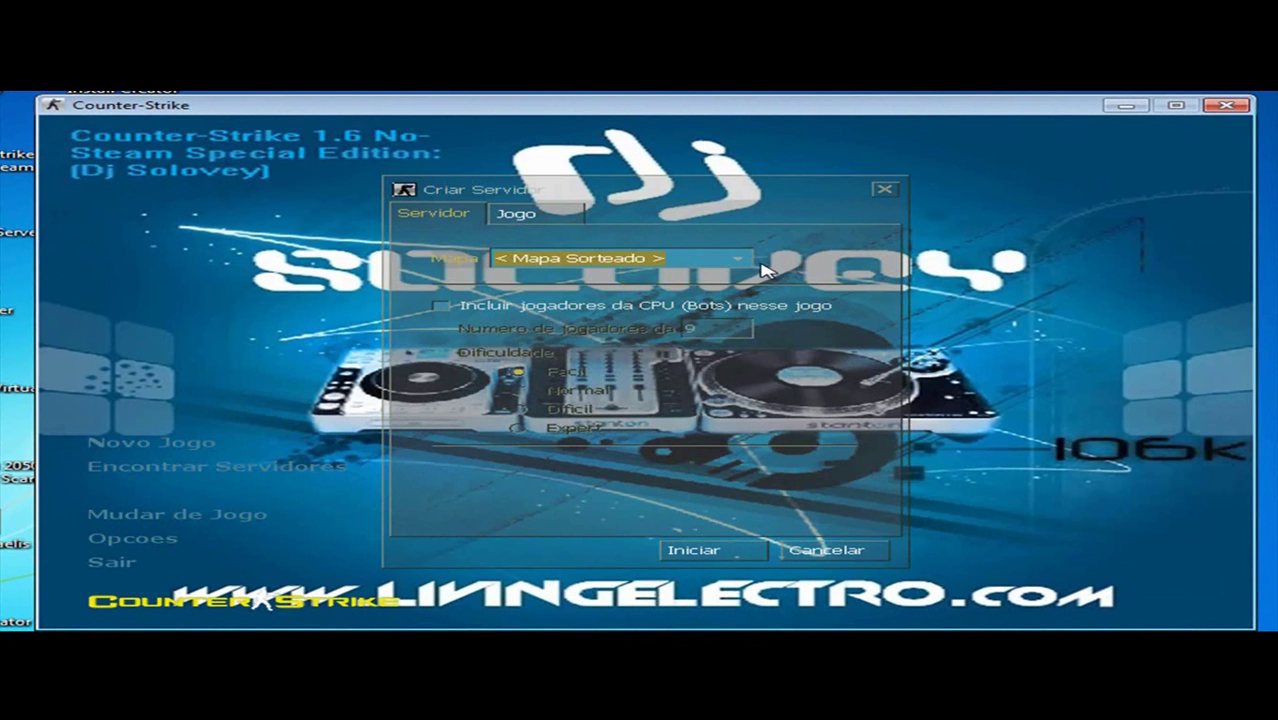
{"action": "left_click", "coordinate": [742, 261]}
{"action": "left_click_drag", "start_coordinate": [738, 292], "coordinate": [737, 337]}
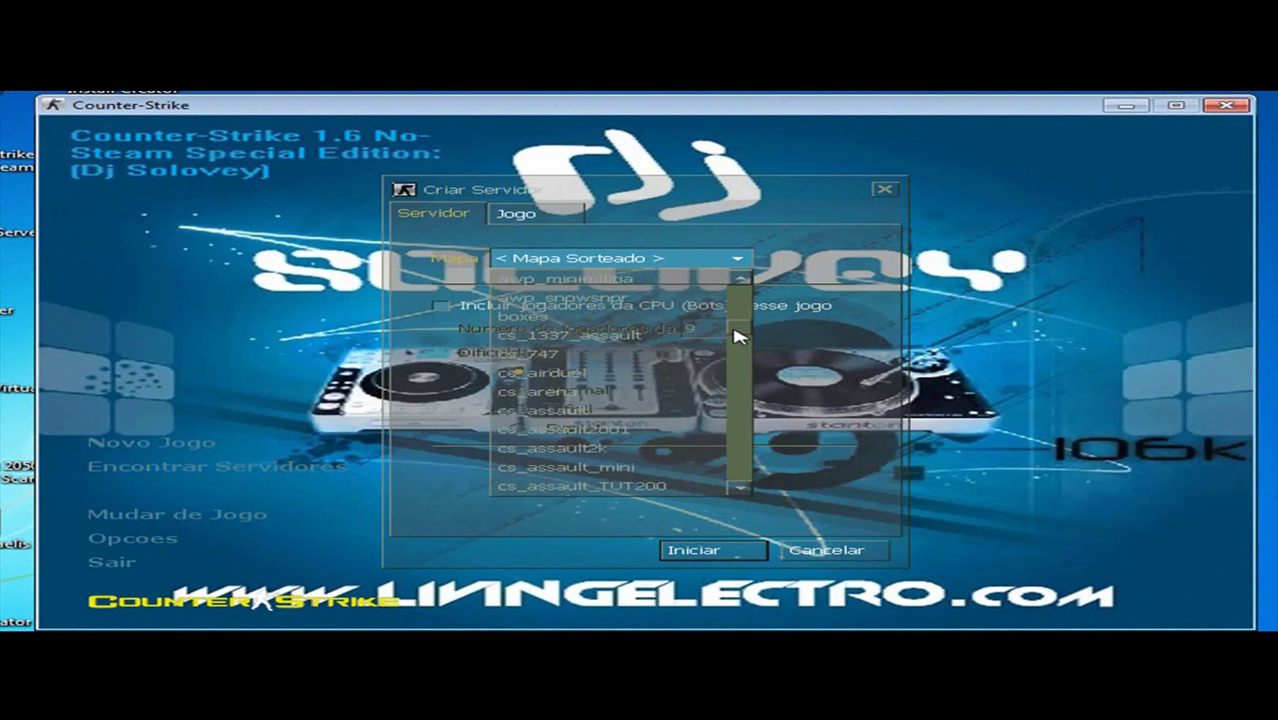
{"action": "left_click", "coordinate": [600, 410]}
{"action": "left_click", "coordinate": [693, 550]}
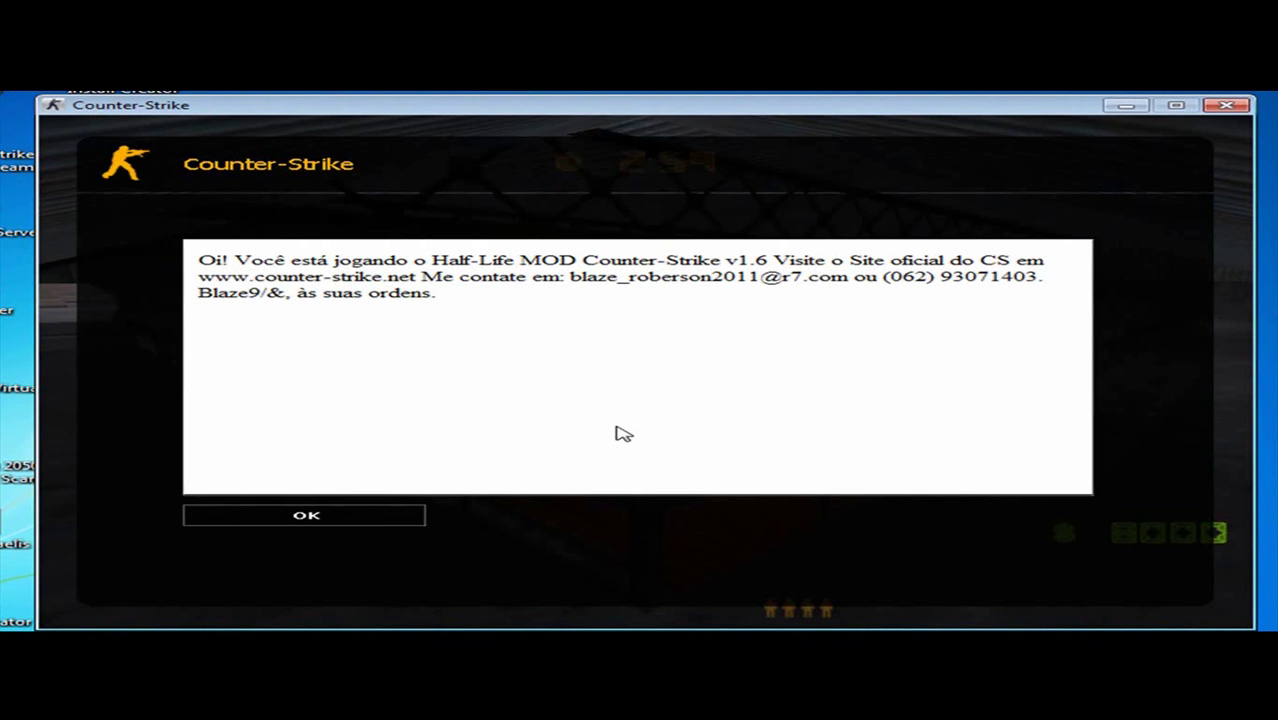
Step: Dismiss the welcome message, walk forward with the knife, and check the scoreboard
{"action": "key", "text": "Return"}
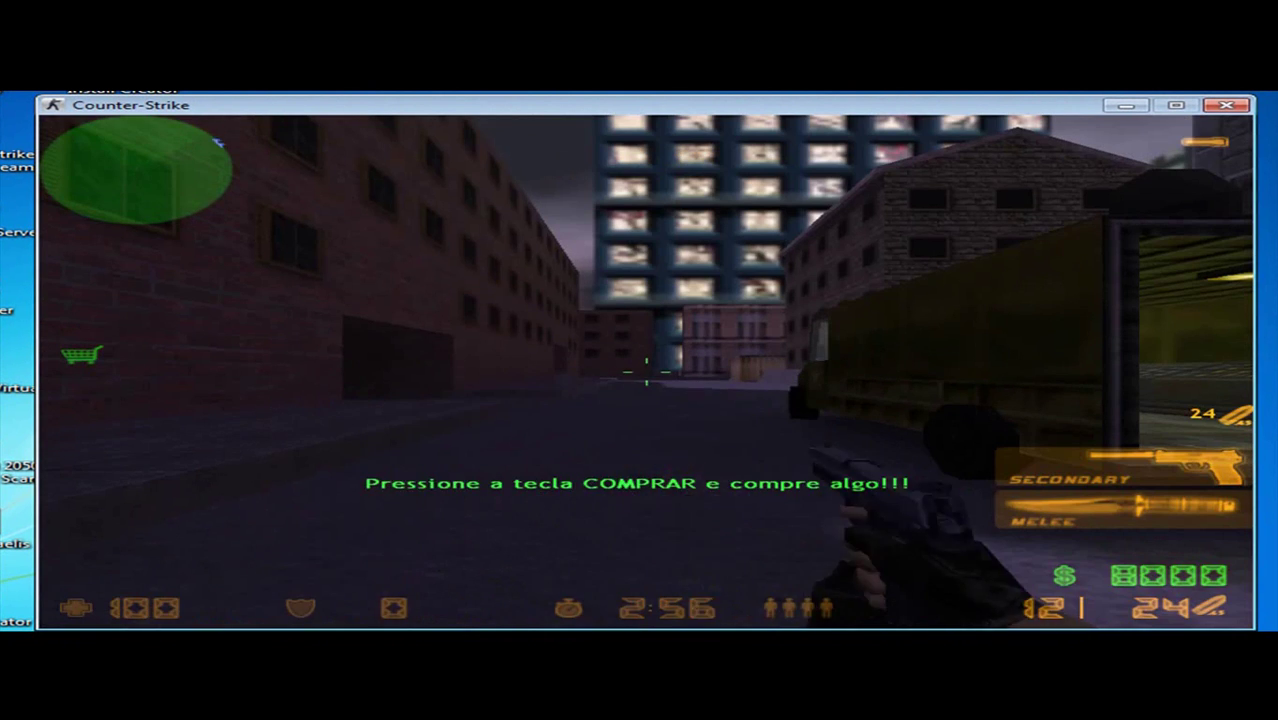
{"action": "key", "text": "3"}
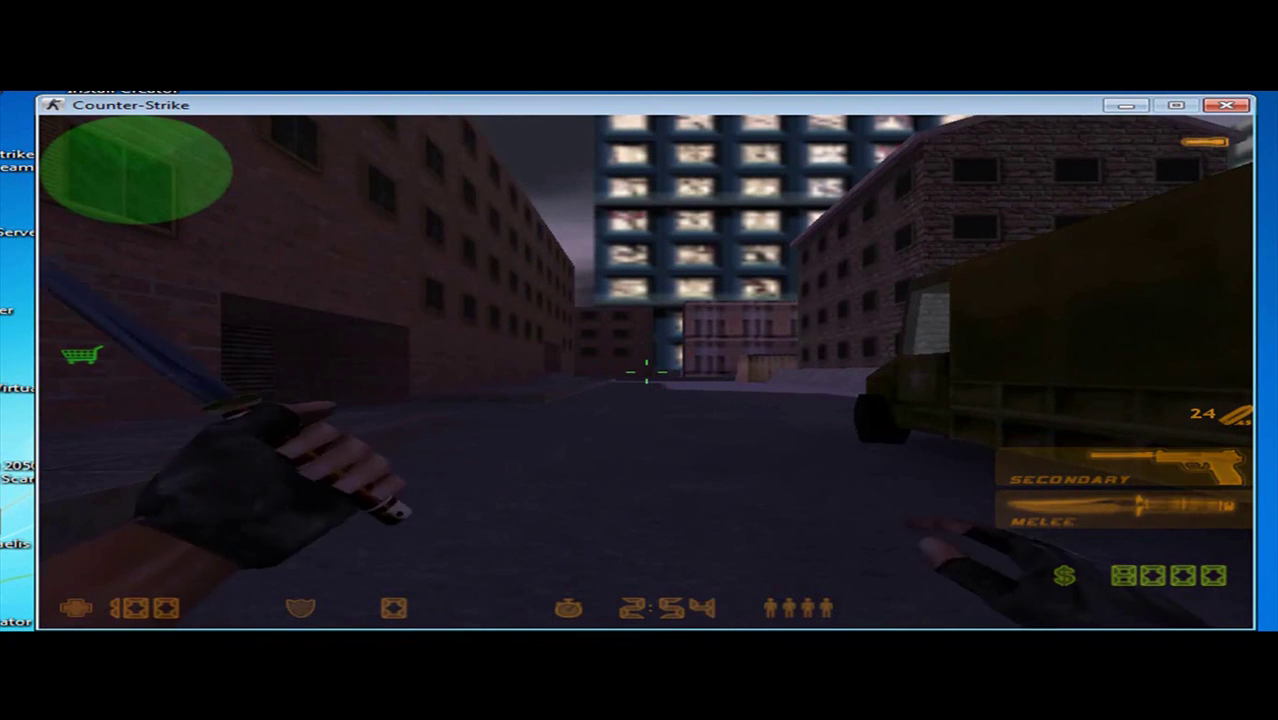
{"action": "key", "text": "w"}
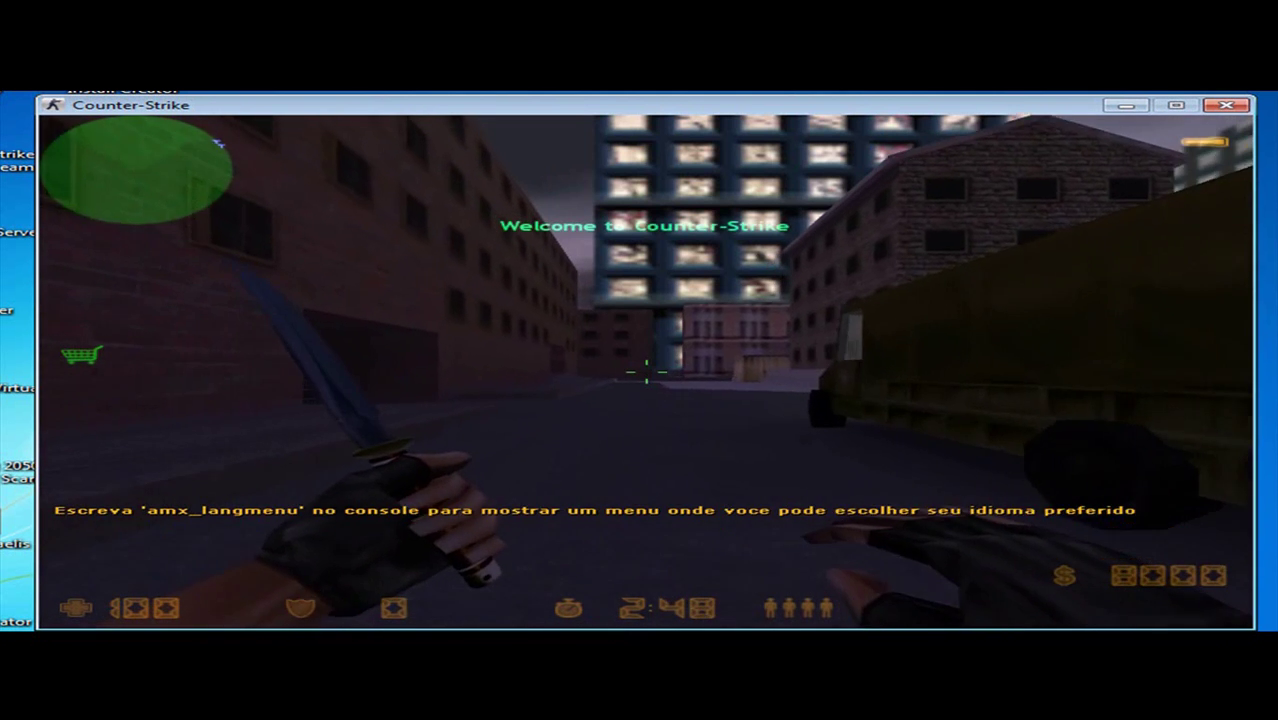
{"action": "key", "text": "Tab"}
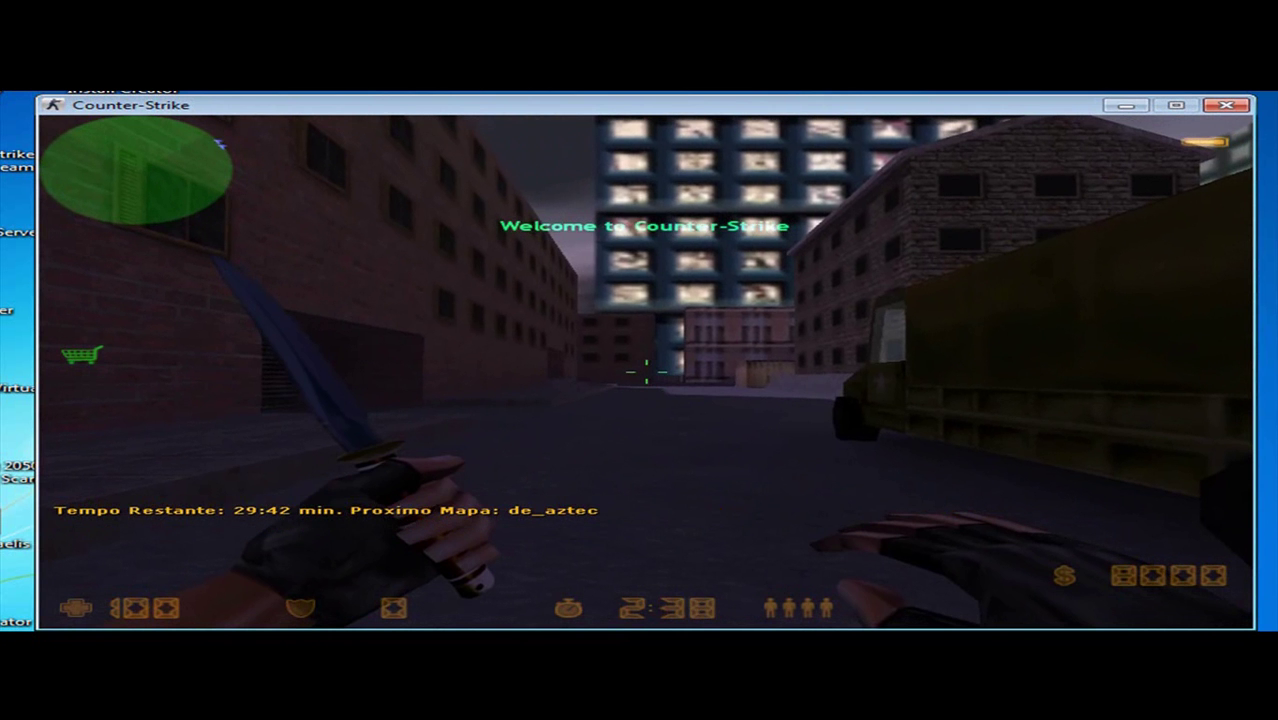
{"action": "key", "text": "Tab"}
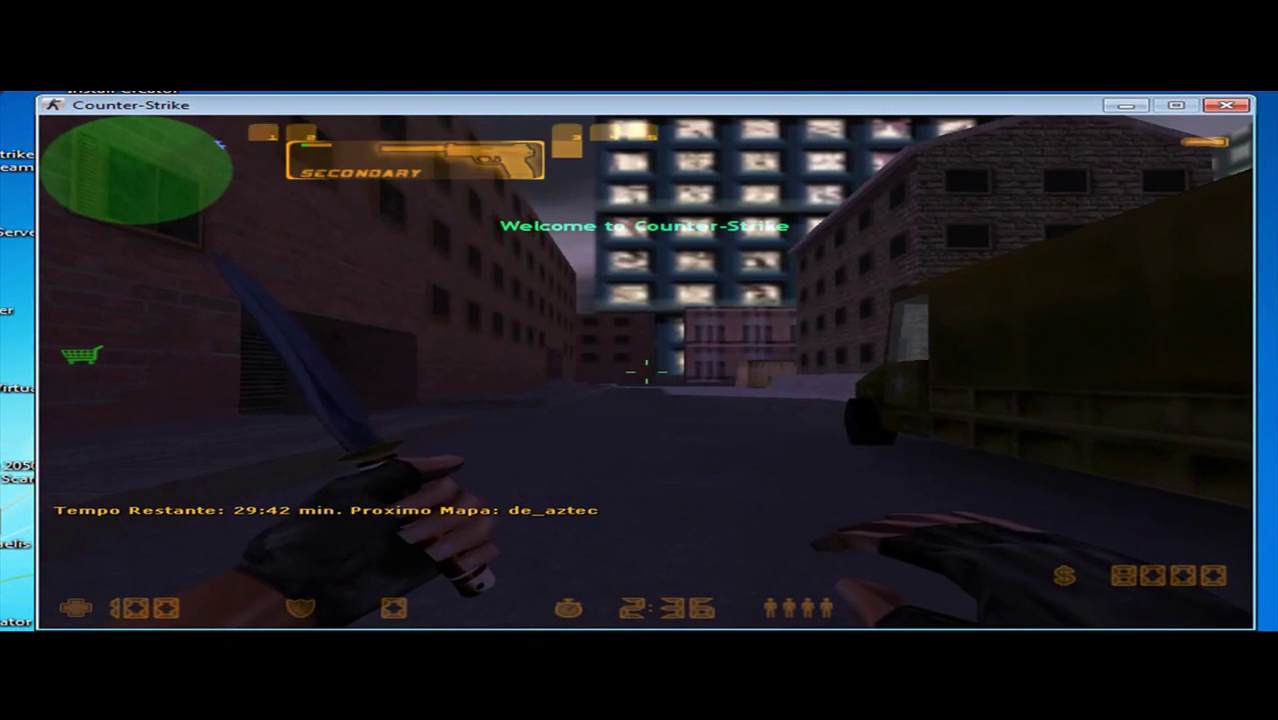
{"action": "left_click", "coordinate": [646, 362]}
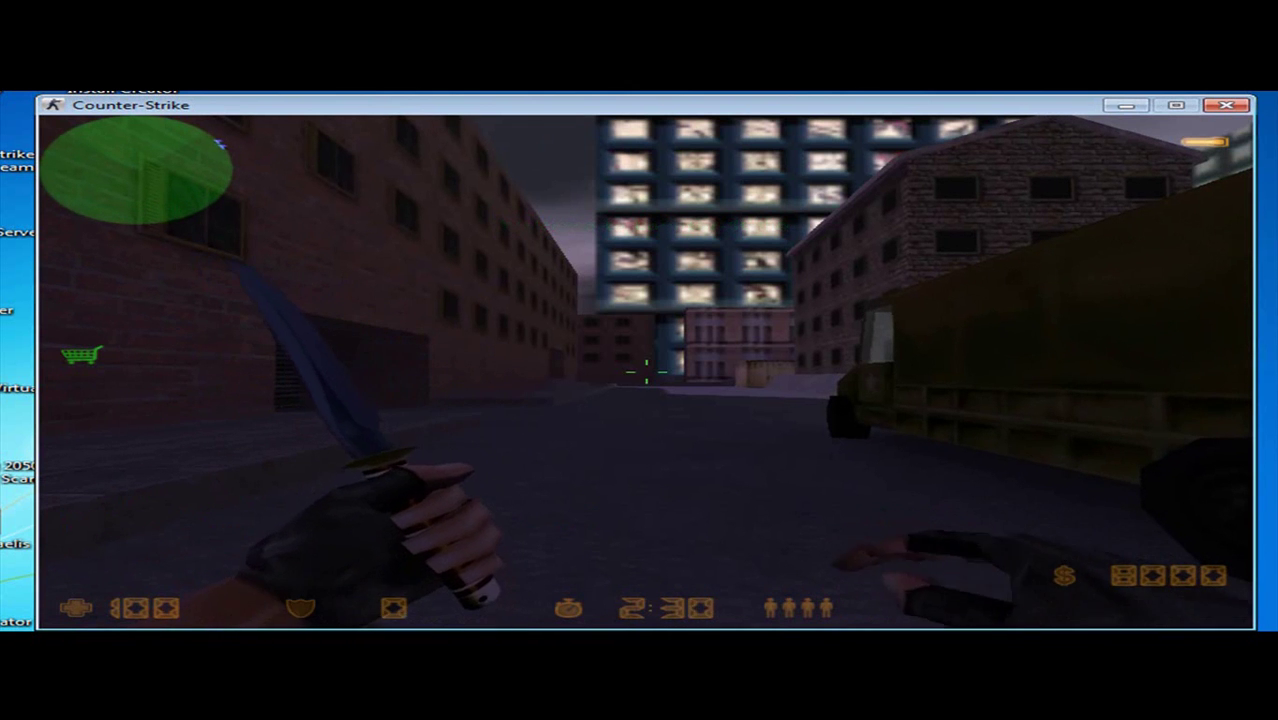
Step: Buy Kevlar armour, an MP5 and primary ammunition
{"action": "key", "text": "b"}
{"action": "key", "text": "8"}
{"action": "key", "text": "1"}
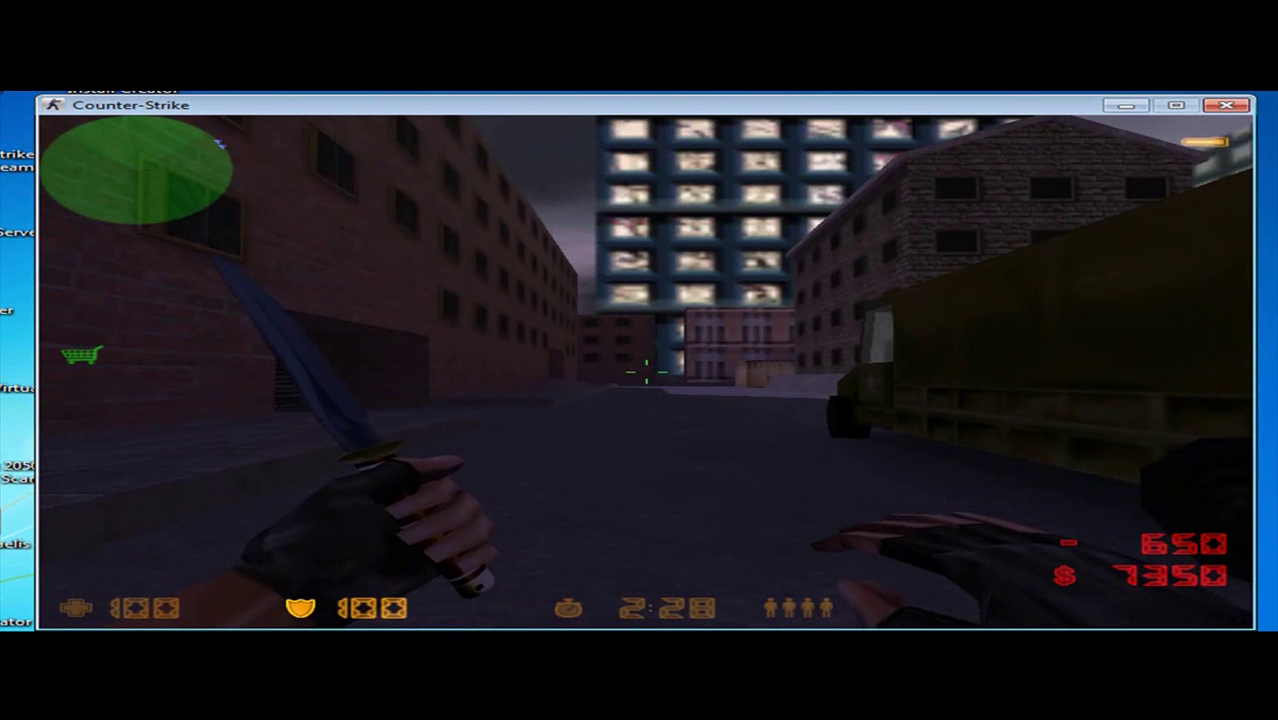
{"action": "key", "text": "b"}
{"action": "key", "text": "3"}
{"action": "key", "text": "2"}
{"action": "key", "text": "comma"}
{"action": "key", "text": "comma"}
{"action": "key", "text": "comma"}
{"action": "key", "text": "comma"}
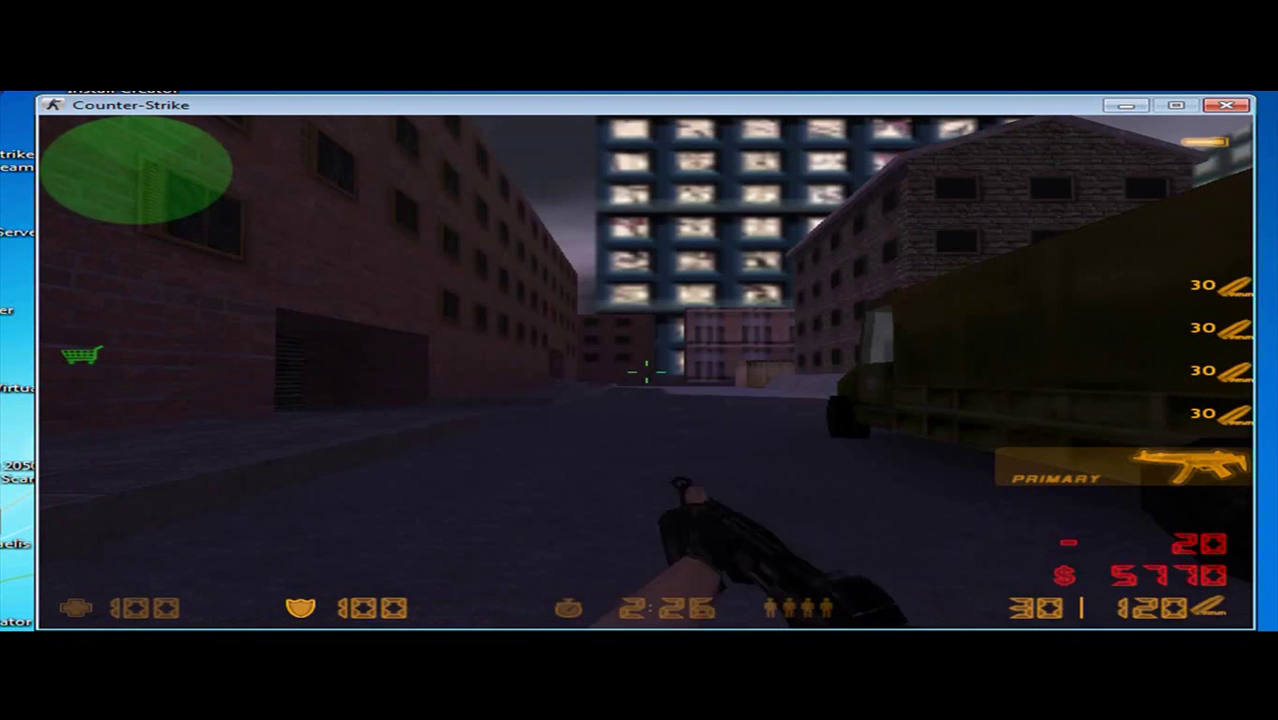
Step: Set the bot quota to 7 bots and restart the round
{"action": "key", "text": "h"}
{"action": "mouse_move", "coordinate": [234, 297]}
{"action": "mouse_move", "coordinate": [367, 325]}
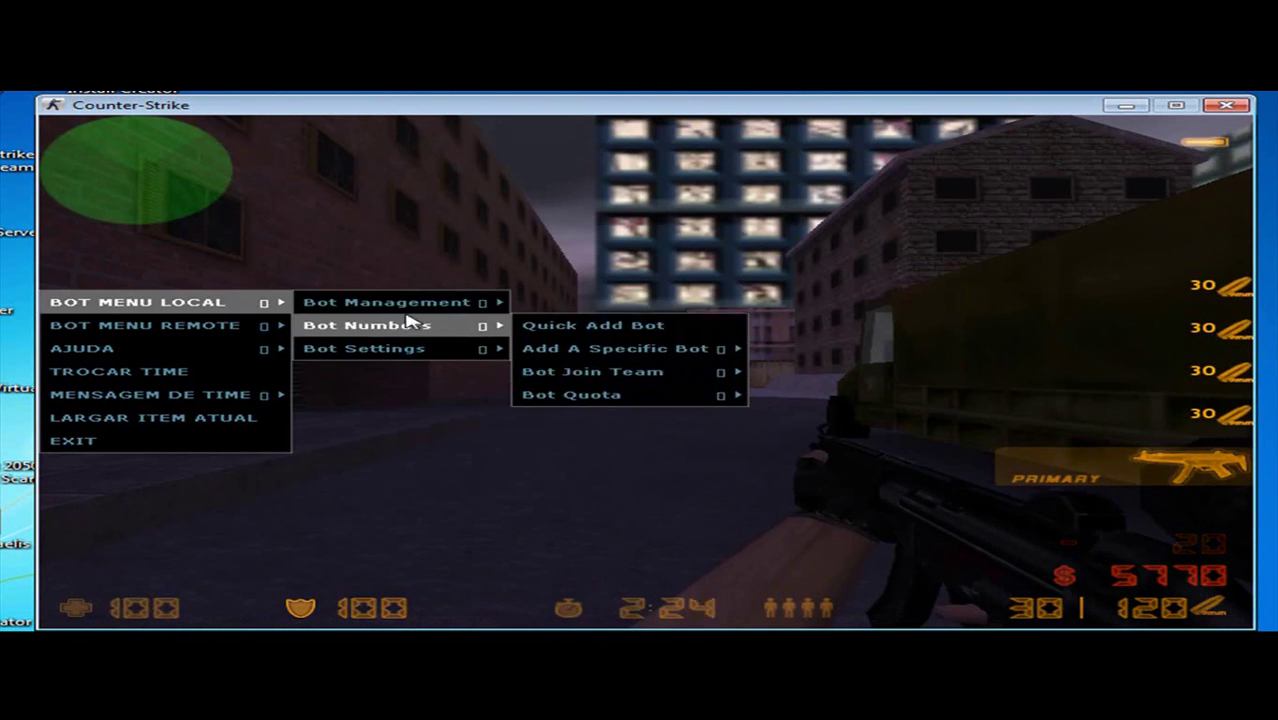
{"action": "mouse_move", "coordinate": [735, 402]}
{"action": "left_click", "coordinate": [790, 441]}
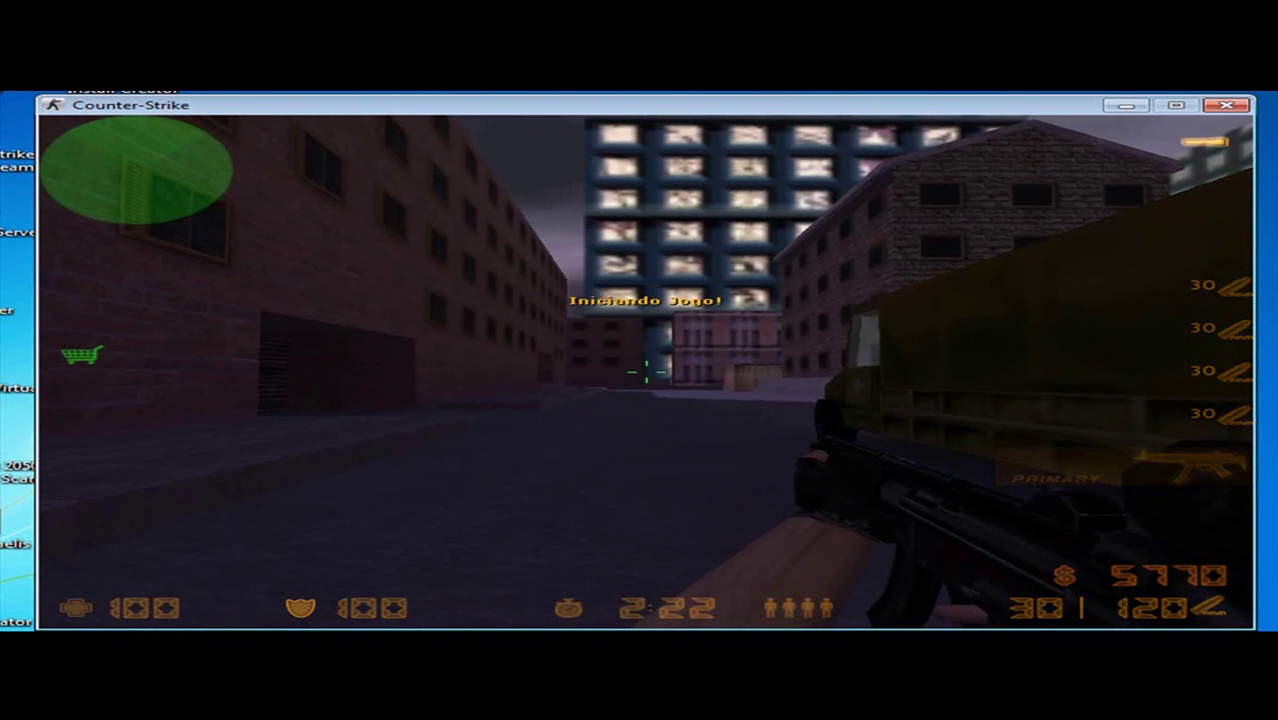
{"action": "key", "text": "2"}
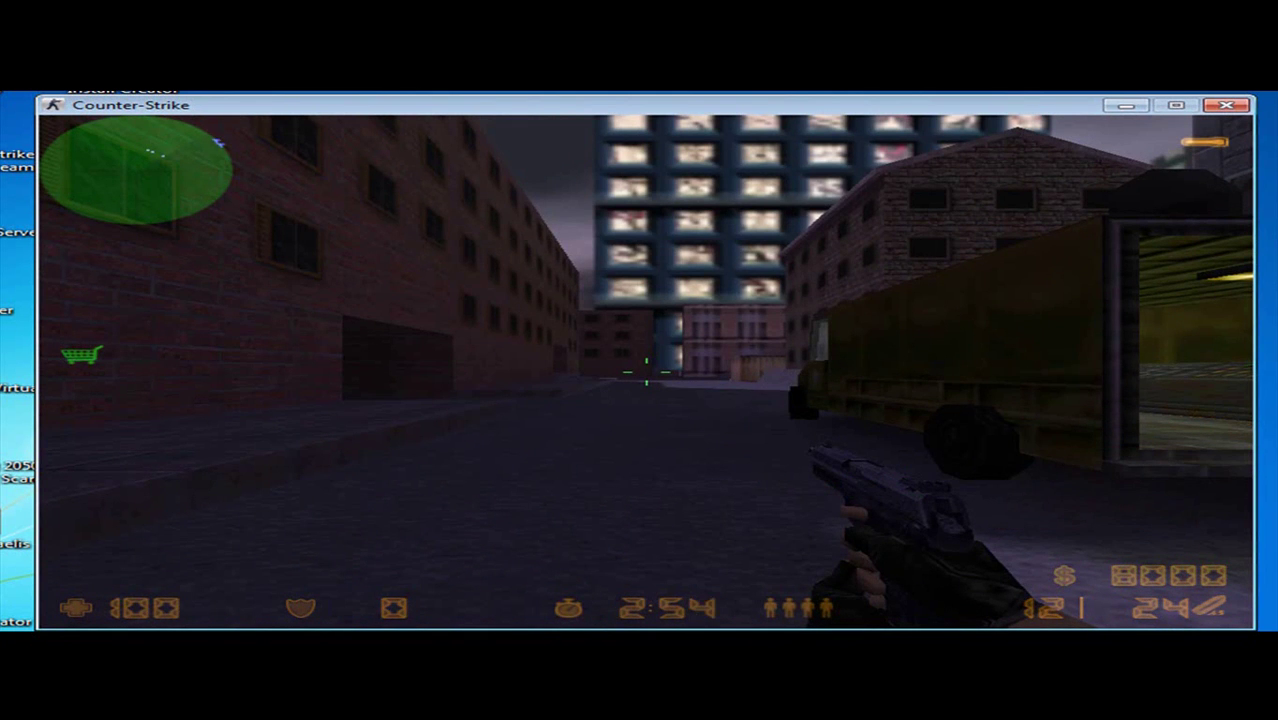
Step: Check the scoreboard, then page through the /statsme settings menu and close it
{"action": "key", "text": "Tab"}
{"action": "key", "text": "F3"}
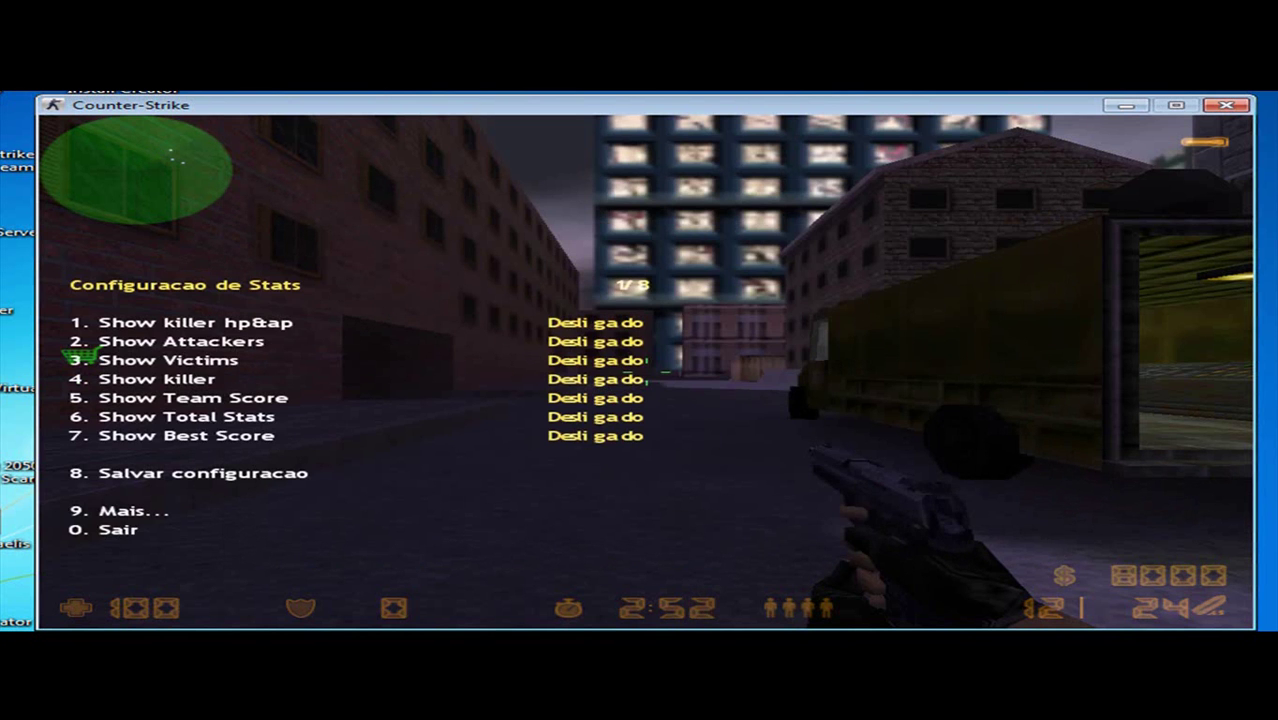
{"action": "key", "text": "9"}
{"action": "key", "text": "9"}
{"action": "key", "text": "9"}
{"action": "key", "text": "9"}
{"action": "key", "text": "9"}
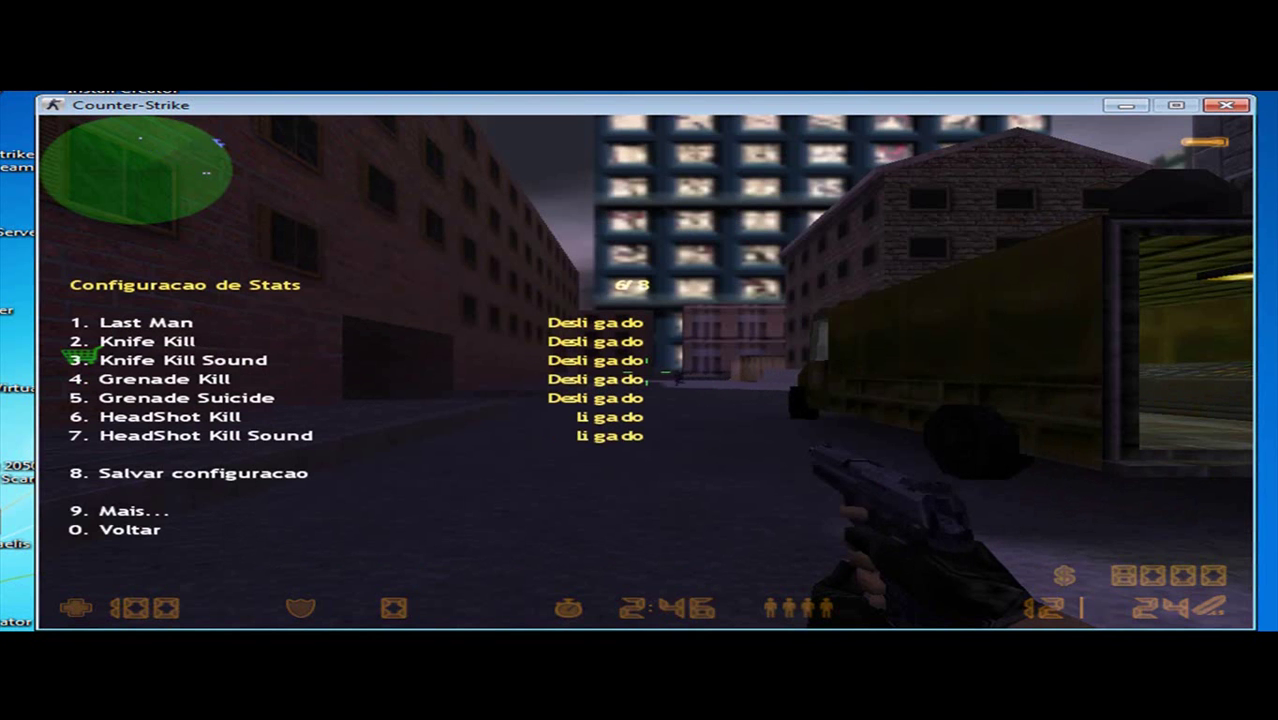
{"action": "key", "text": "9"}
{"action": "key", "text": "9"}
{"action": "key", "text": "9"}
{"action": "key", "text": "0"}
Step: Buy an MP5 and Kevlar armour from the buy menu
{"action": "key", "text": "b"}
{"action": "key", "text": "3"}
{"action": "key", "text": "1"}
{"action": "key", "text": "comma"}
Step: Buy primary ammo, kill the enemy by the red containers with the MP5, and take the scoped rifle
{"action": "key", "text": "1"}
{"action": "key", "text": "w"}
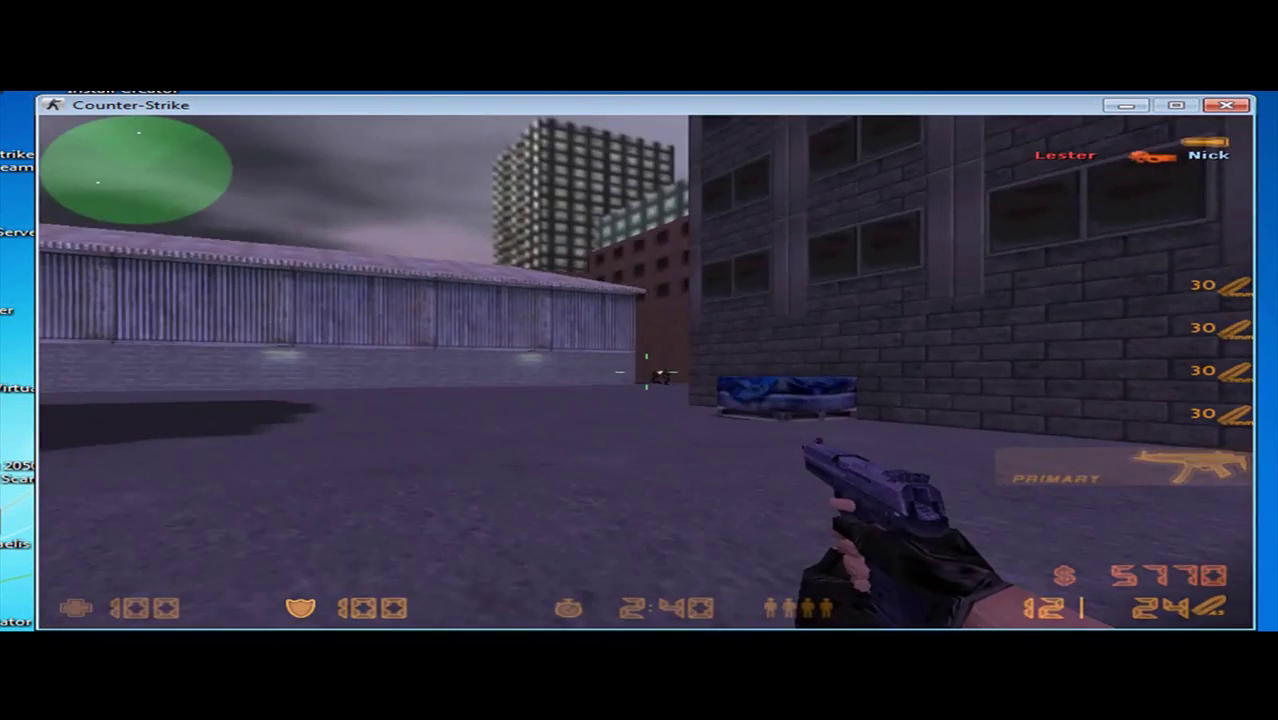
{"action": "left_click", "coordinate": [646, 373]}
{"action": "left_click", "coordinate": [646, 373]}
{"action": "key", "text": "w"}
{"action": "key", "text": "w"}
{"action": "left_click", "coordinate": [646, 373]}
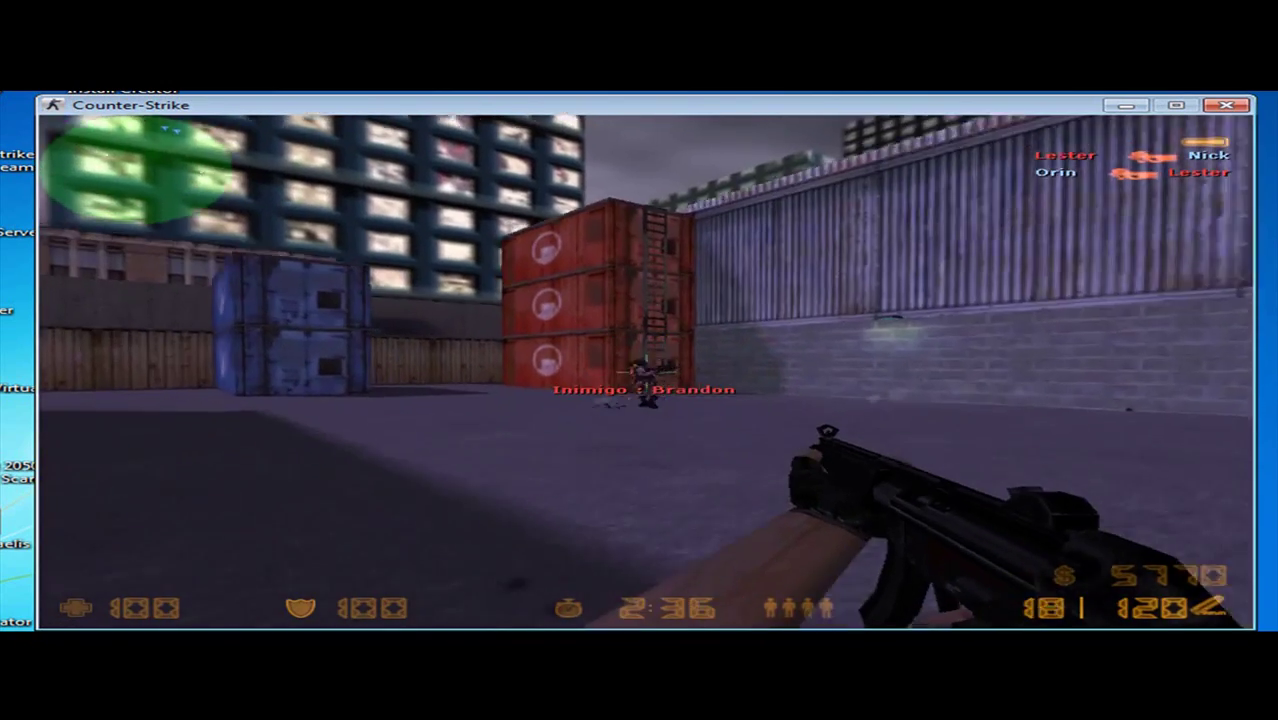
{"action": "left_click", "coordinate": [646, 373]}
{"action": "left_click", "coordinate": [646, 373]}
{"action": "left_click", "coordinate": [646, 373]}
{"action": "key", "text": "g"}
{"action": "key", "text": "2"}
{"action": "key", "text": "w"}
{"action": "key", "text": "1"}
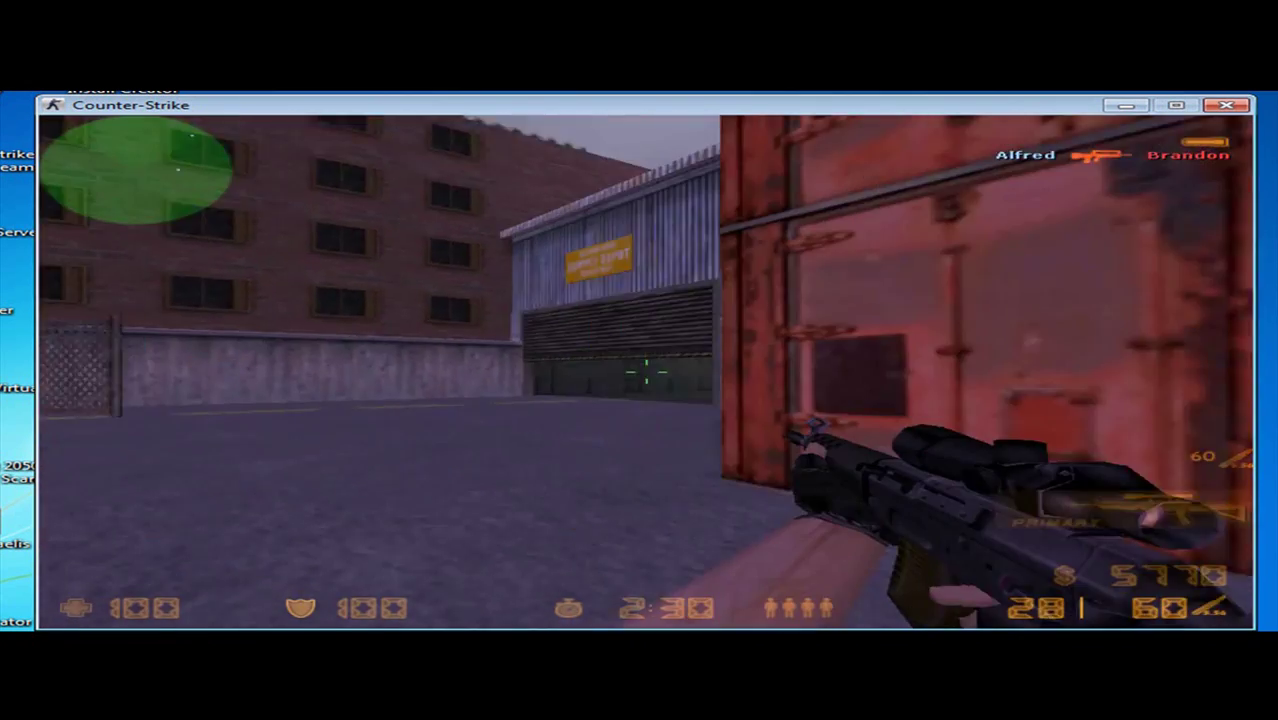
Step: Clear the smoke-filled warehouse to win the round, then choose Sair from the Esc menu
{"action": "key", "text": "w"}
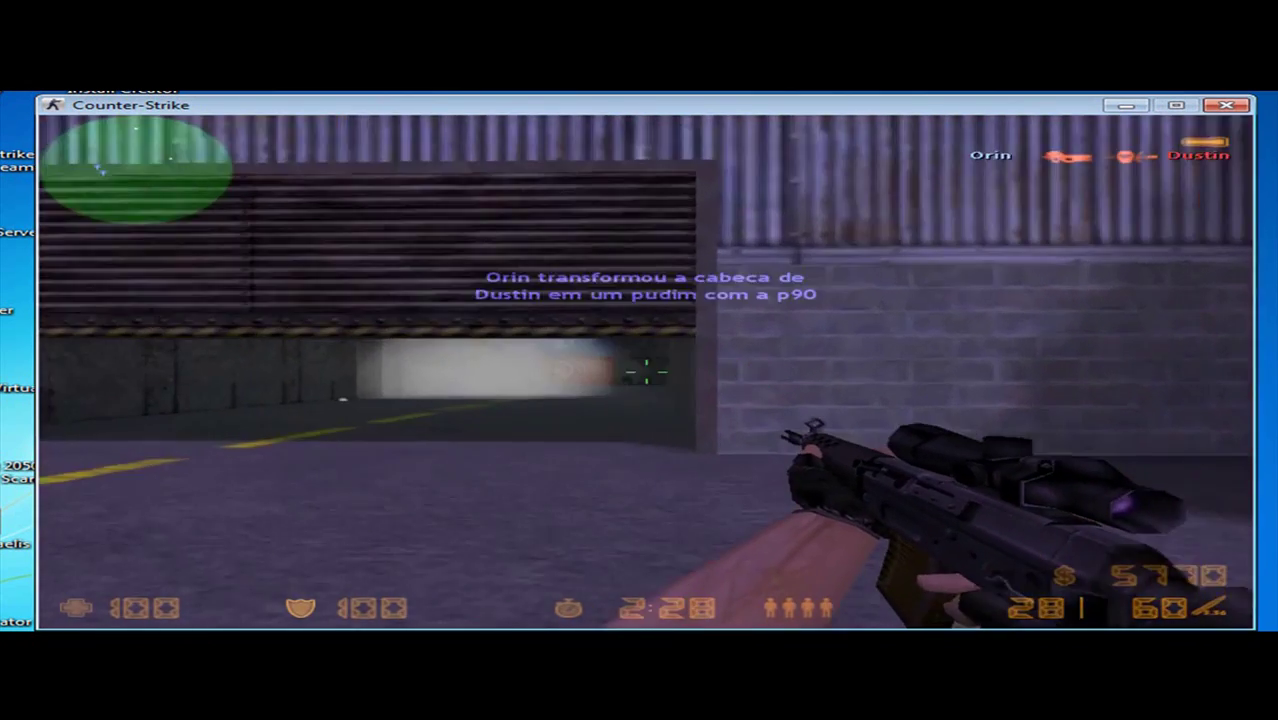
{"action": "key", "text": "w"}
{"action": "key", "text": "w"}
{"action": "left_click", "coordinate": [646, 370]}
{"action": "left_click", "coordinate": [646, 370]}
{"action": "left_click", "coordinate": [646, 370]}
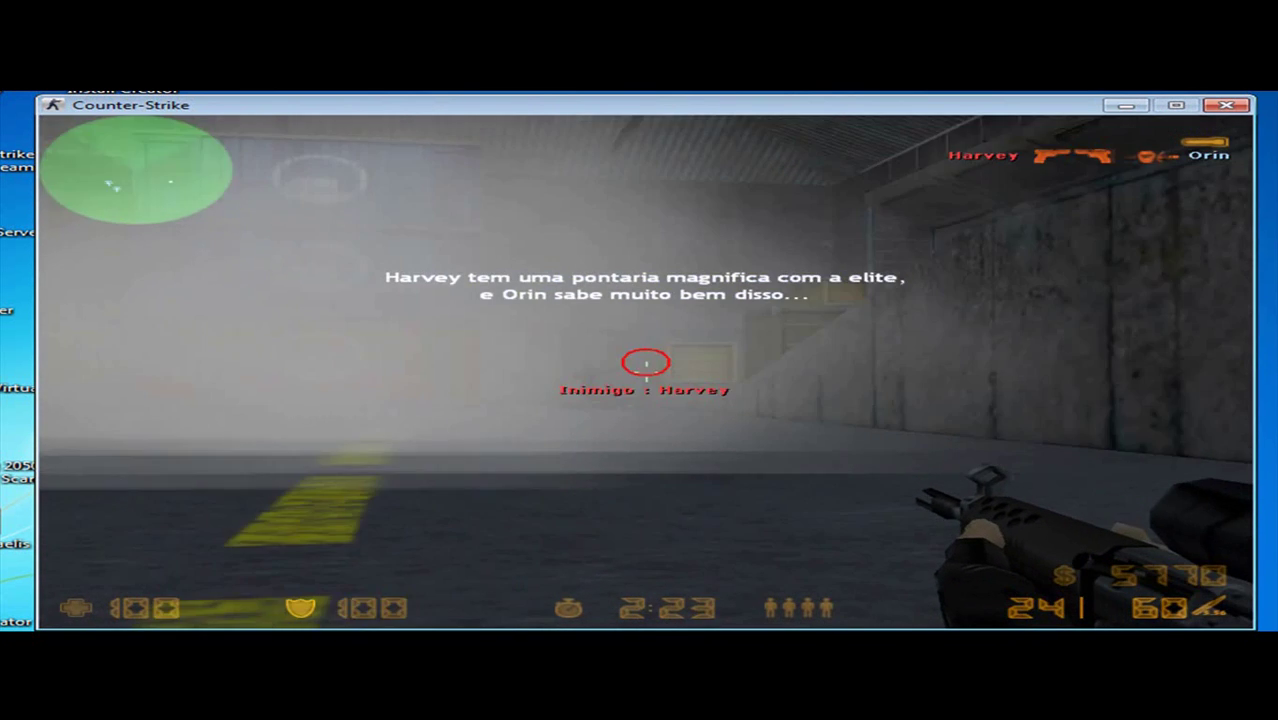
{"action": "left_click", "coordinate": [646, 370]}
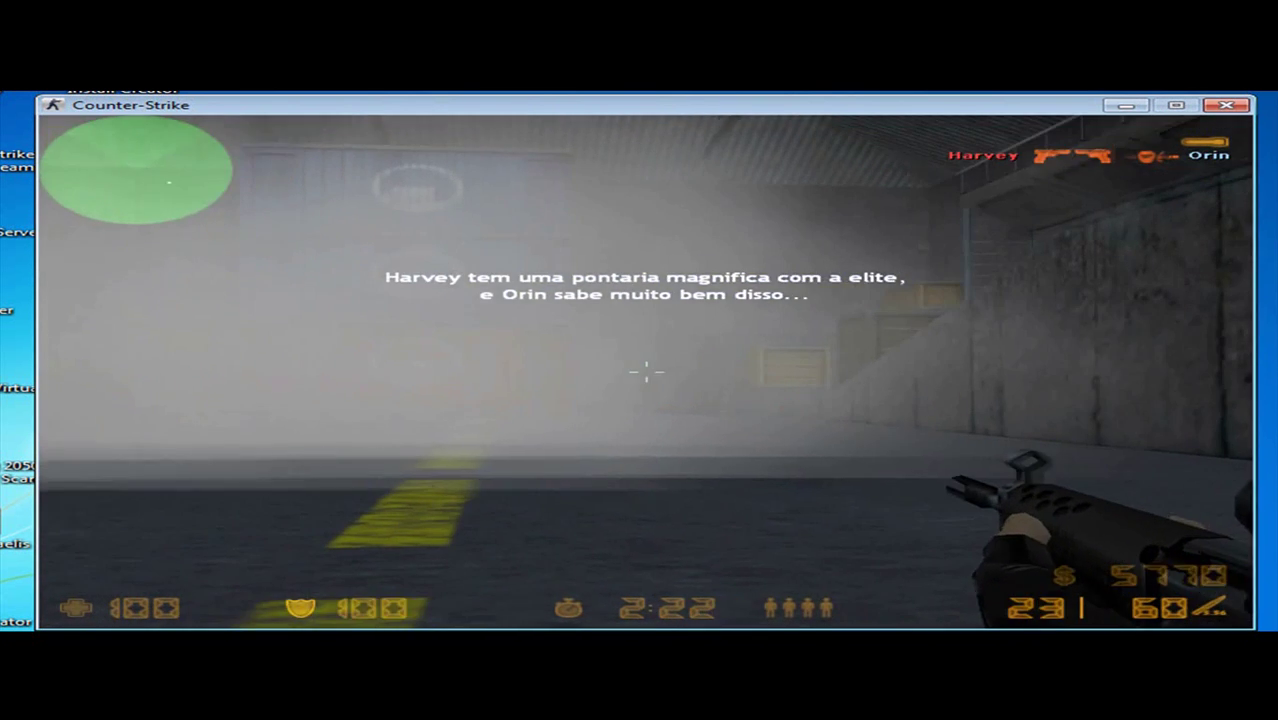
{"action": "left_click", "coordinate": [646, 370]}
{"action": "left_click", "coordinate": [646, 370]}
{"action": "key", "text": "w"}
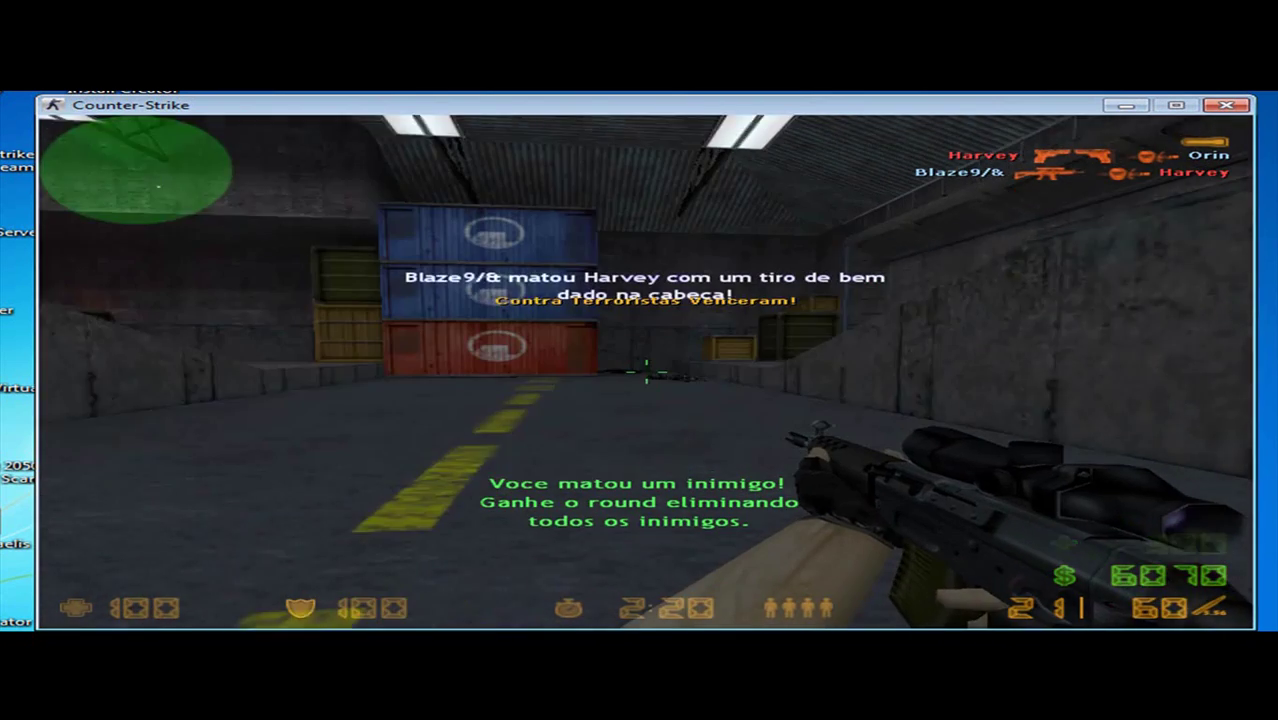
{"action": "key", "text": "w"}
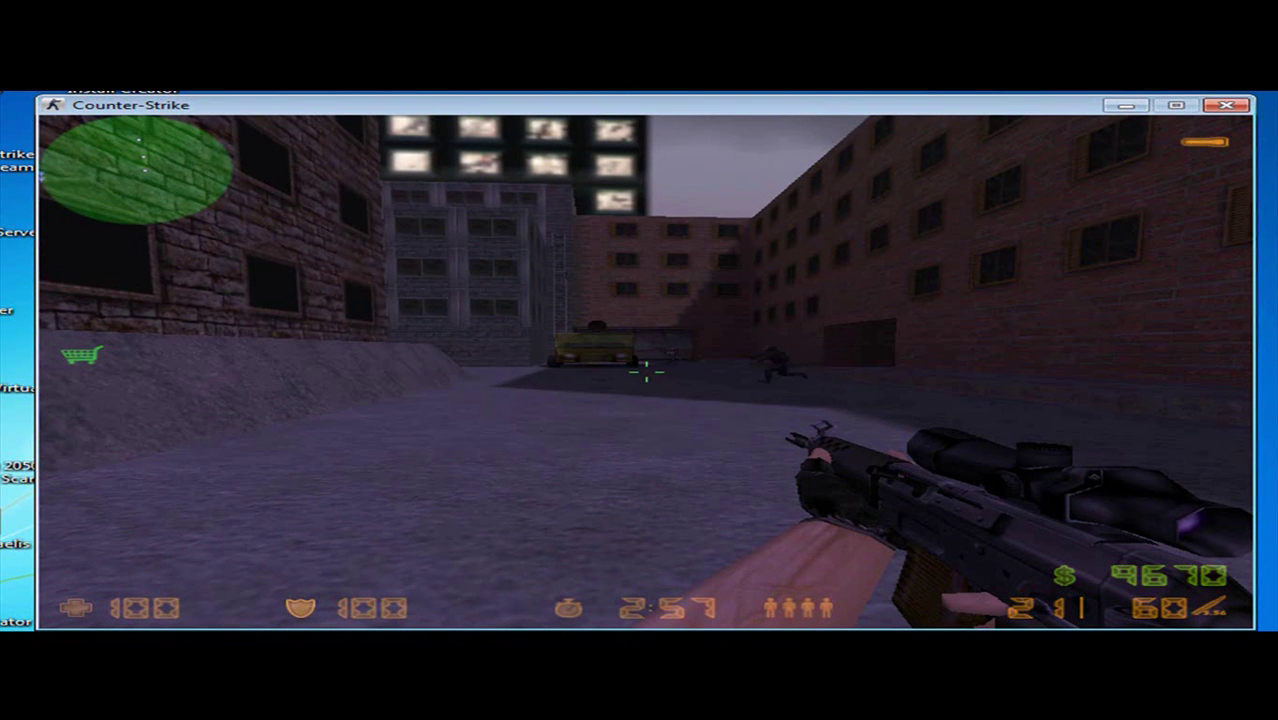
{"action": "key", "text": "Escape"}
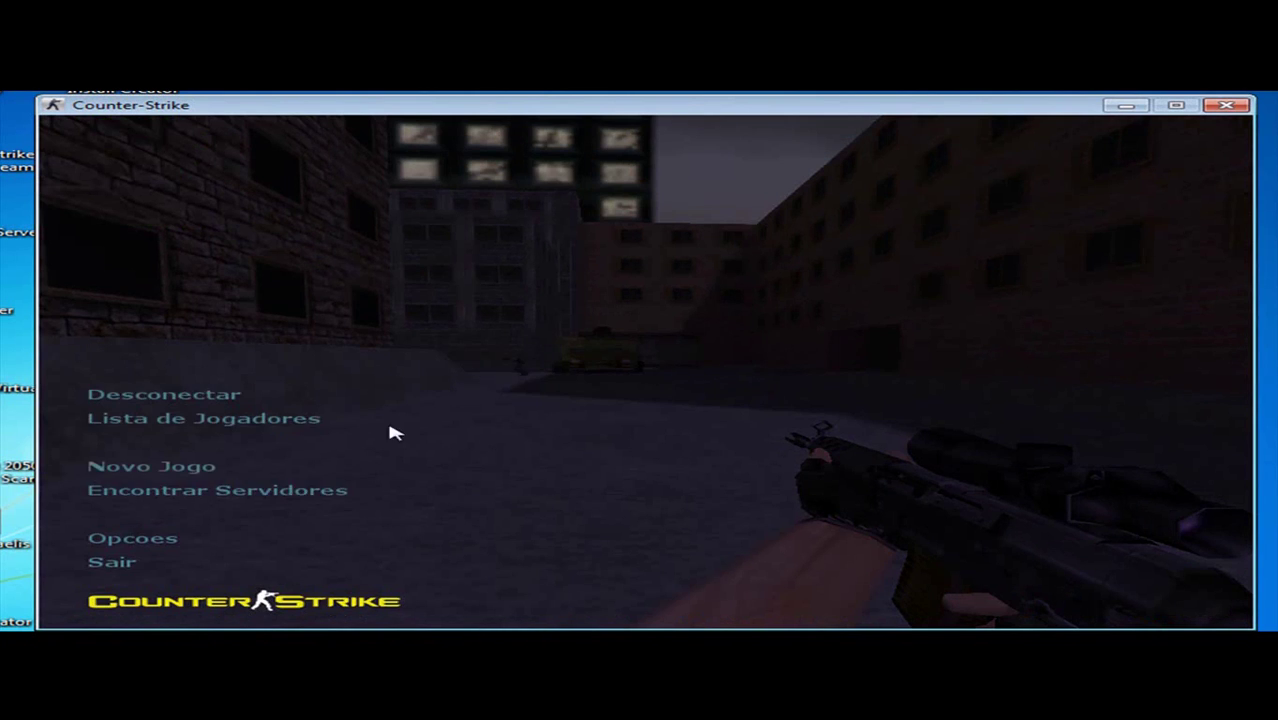
{"action": "left_click", "coordinate": [146, 559]}
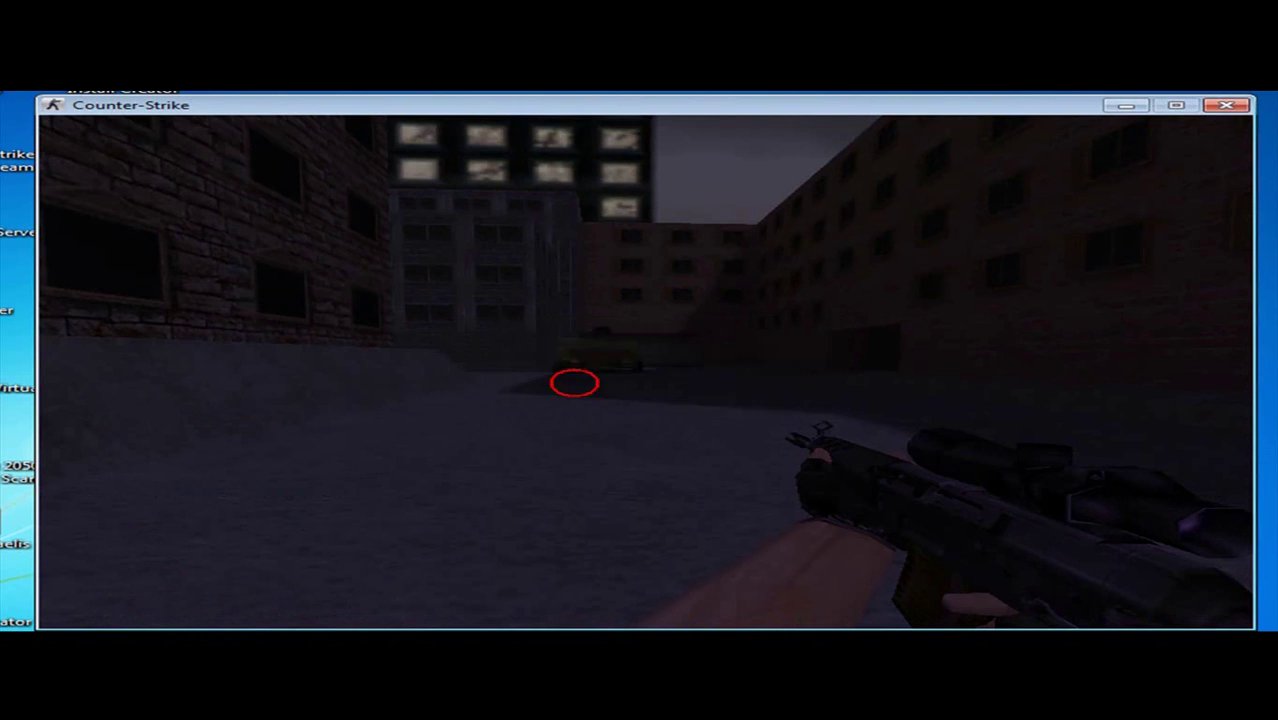
Step: Confirm the 'Sair do jogo?' prompt to exit Counter-Strike
{"action": "left_click", "coordinate": [576, 391]}
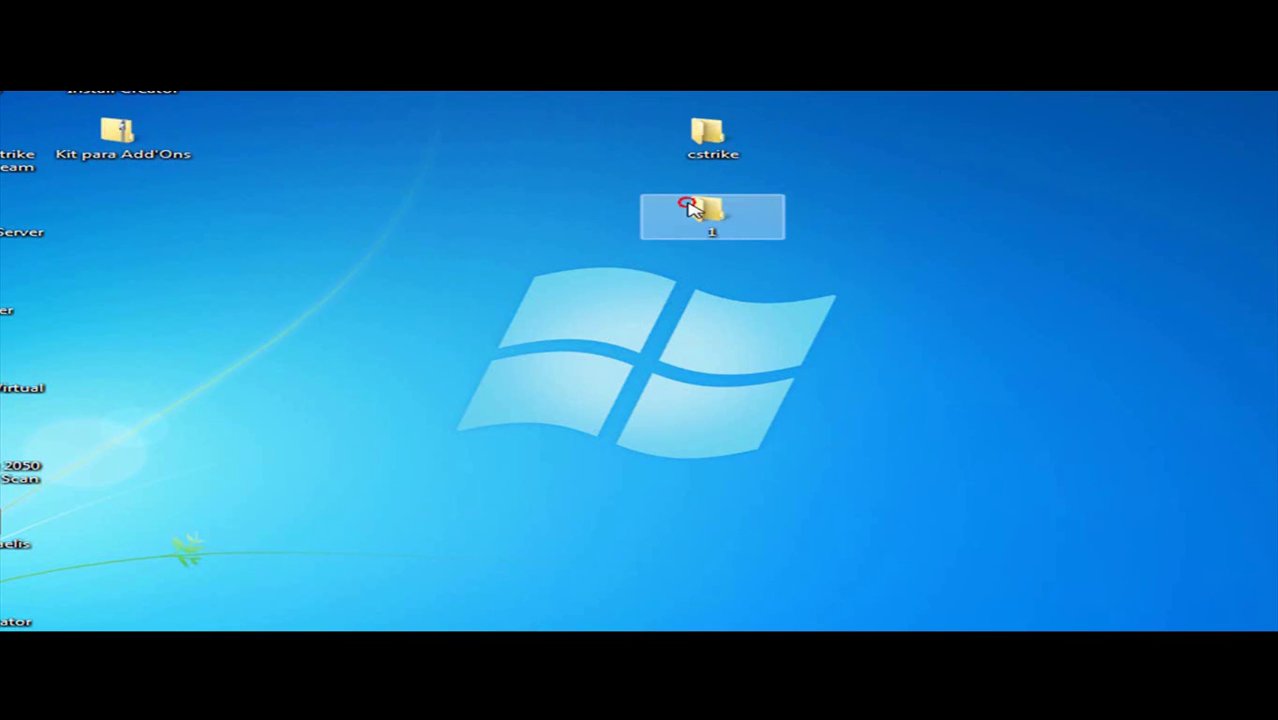
Step: Look inside desktop folder 1, then open the desktop cstrike folder
{"action": "double_click", "coordinate": [710, 210]}
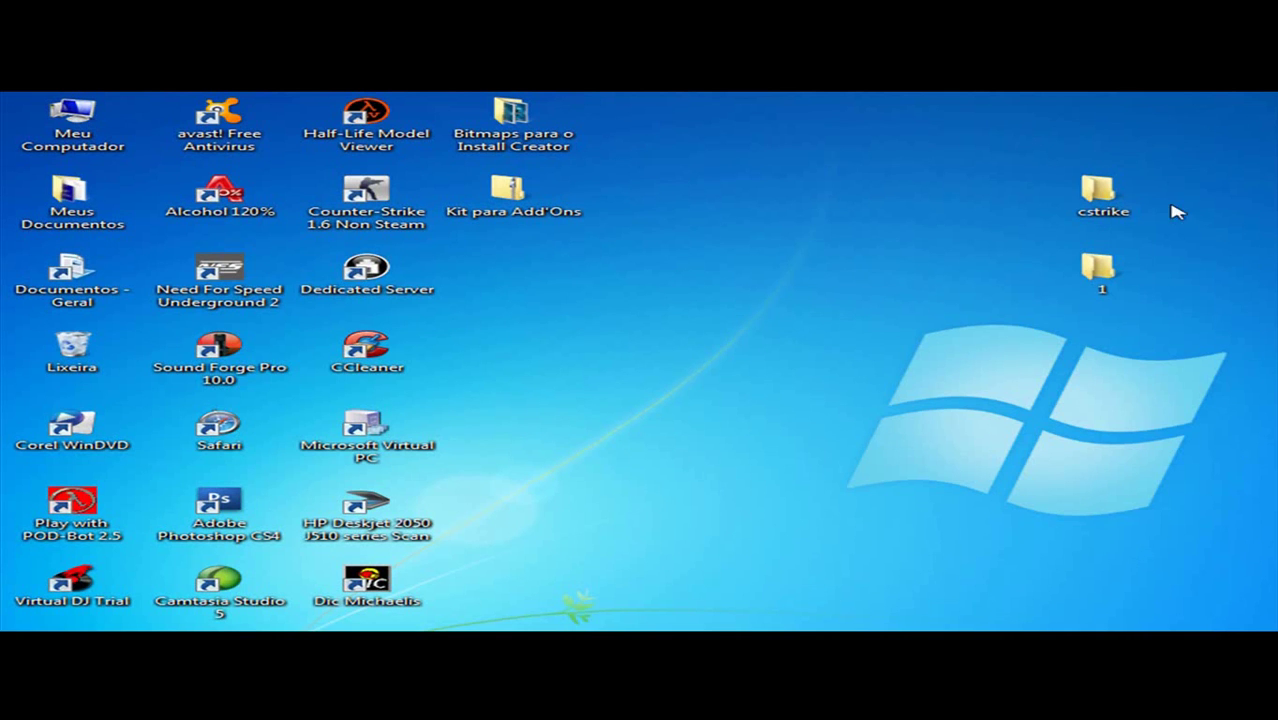
{"action": "double_click", "coordinate": [1150, 191]}
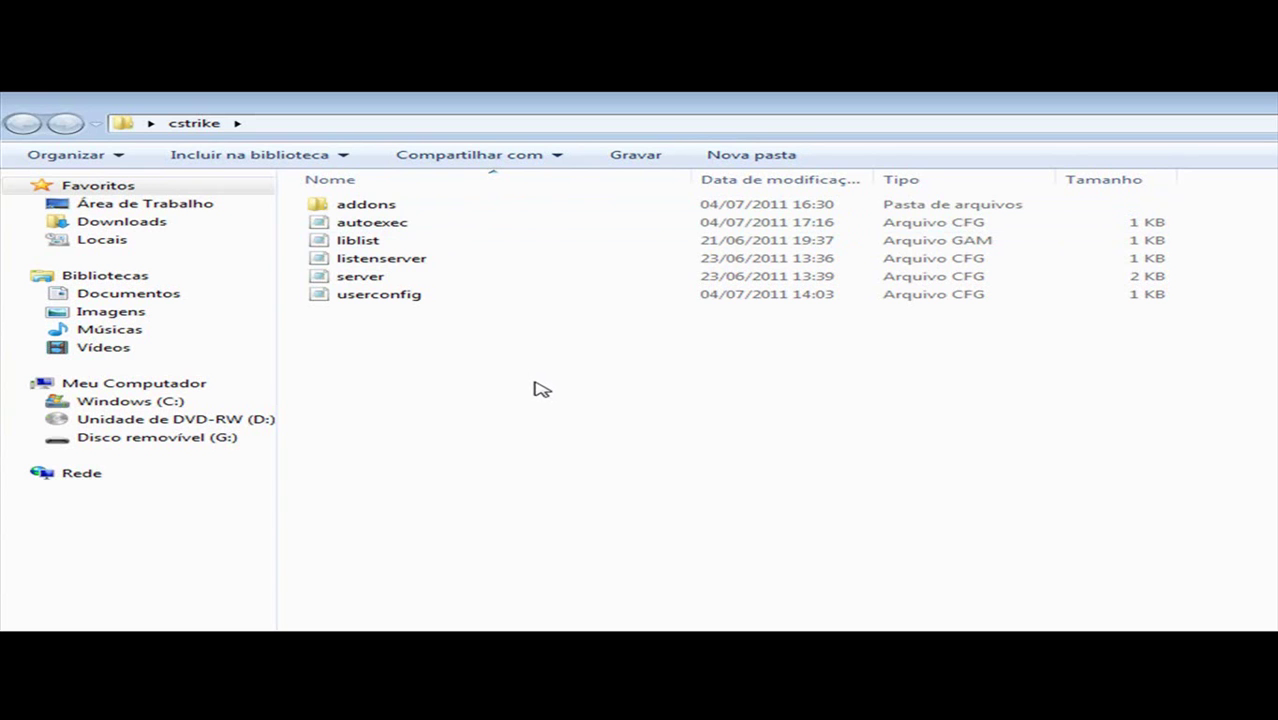
Step: Read autoexec and liblist in Notepad, closing both unchanged
{"action": "double_click", "coordinate": [345, 222]}
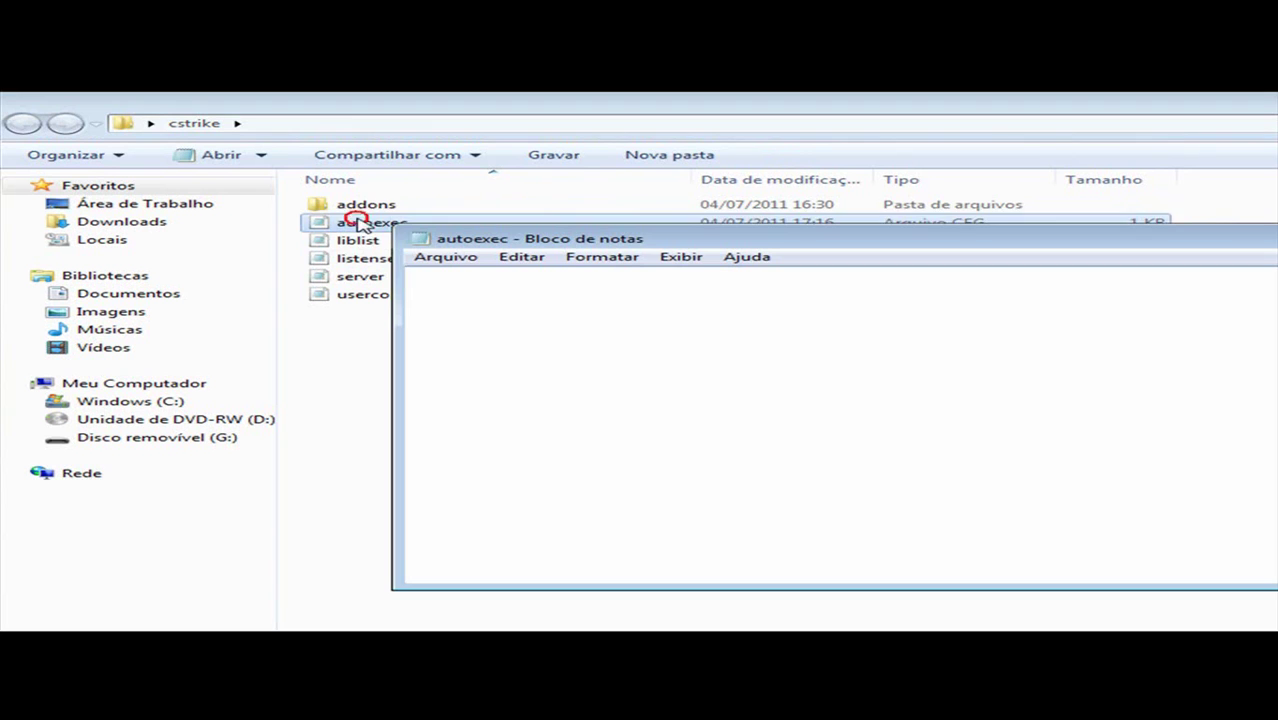
{"action": "left_click_drag", "start_coordinate": [655, 292], "coordinate": [405, 272]}
{"action": "left_click", "coordinate": [664, 289]}
{"action": "left_click_drag", "start_coordinate": [664, 289], "coordinate": [407, 272]}
{"action": "key", "text": "alt+F4"}
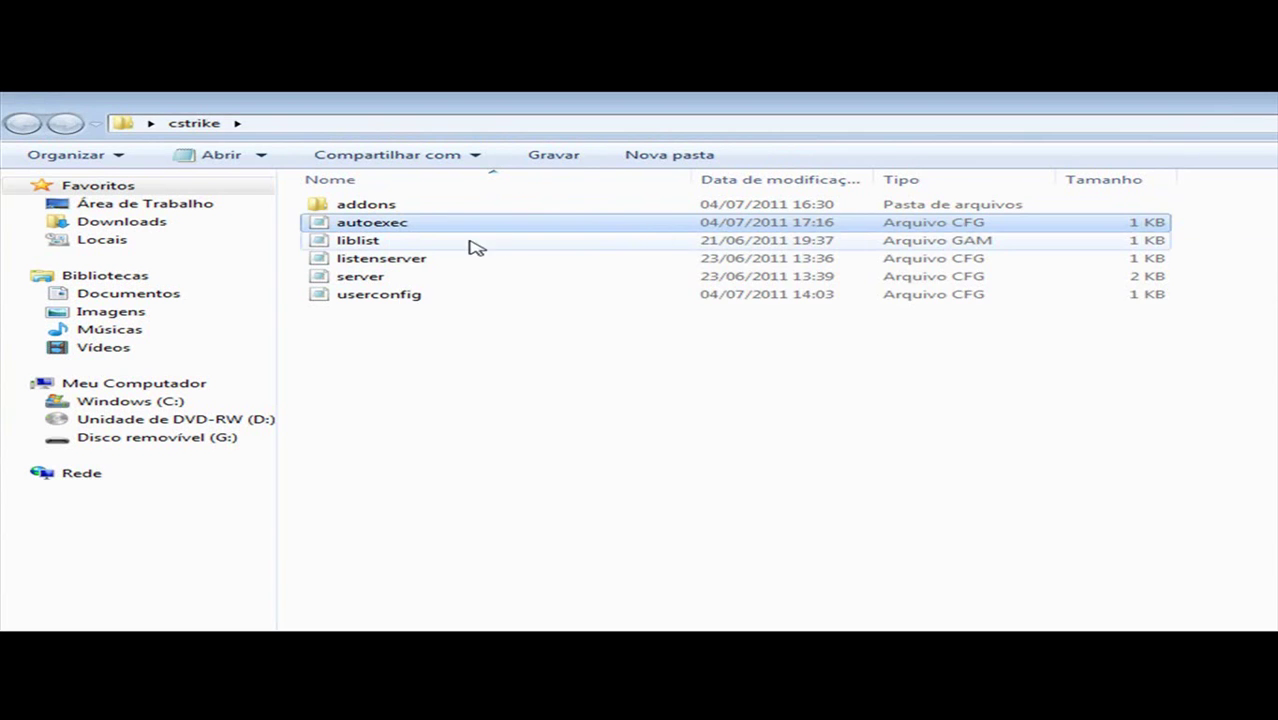
{"action": "double_click", "coordinate": [472, 243]}
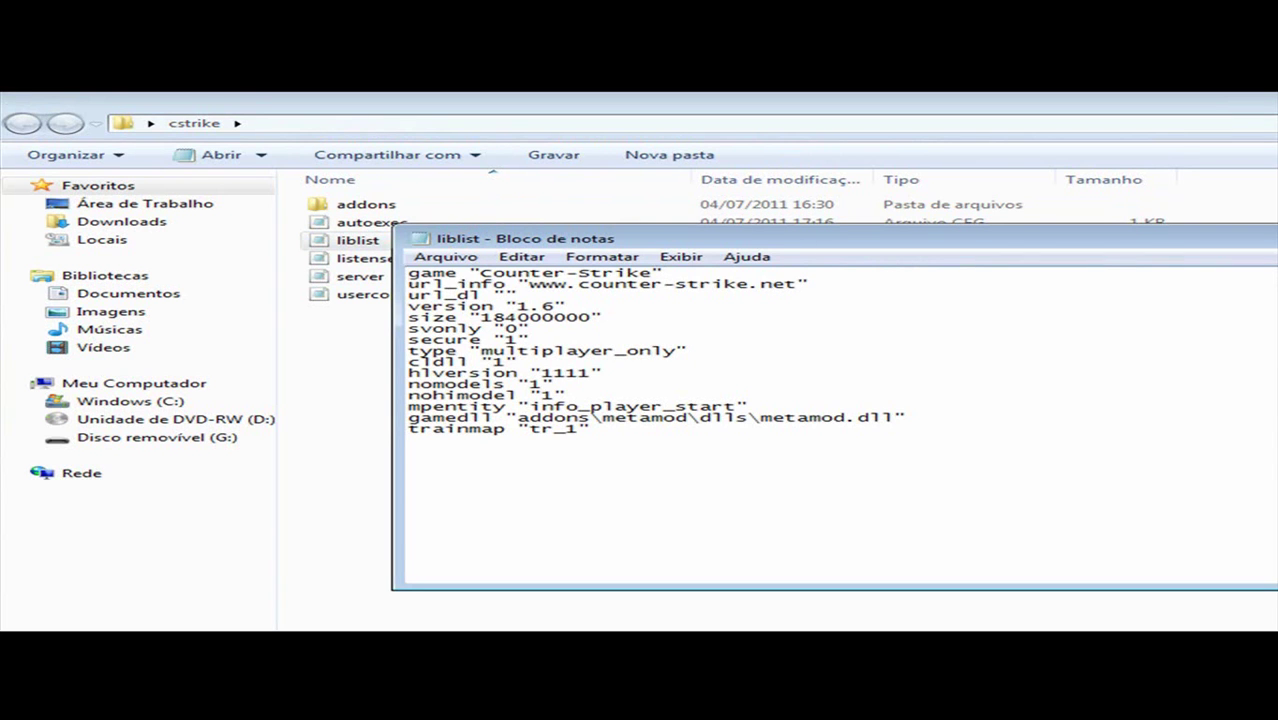
{"action": "key", "text": "alt+F4"}
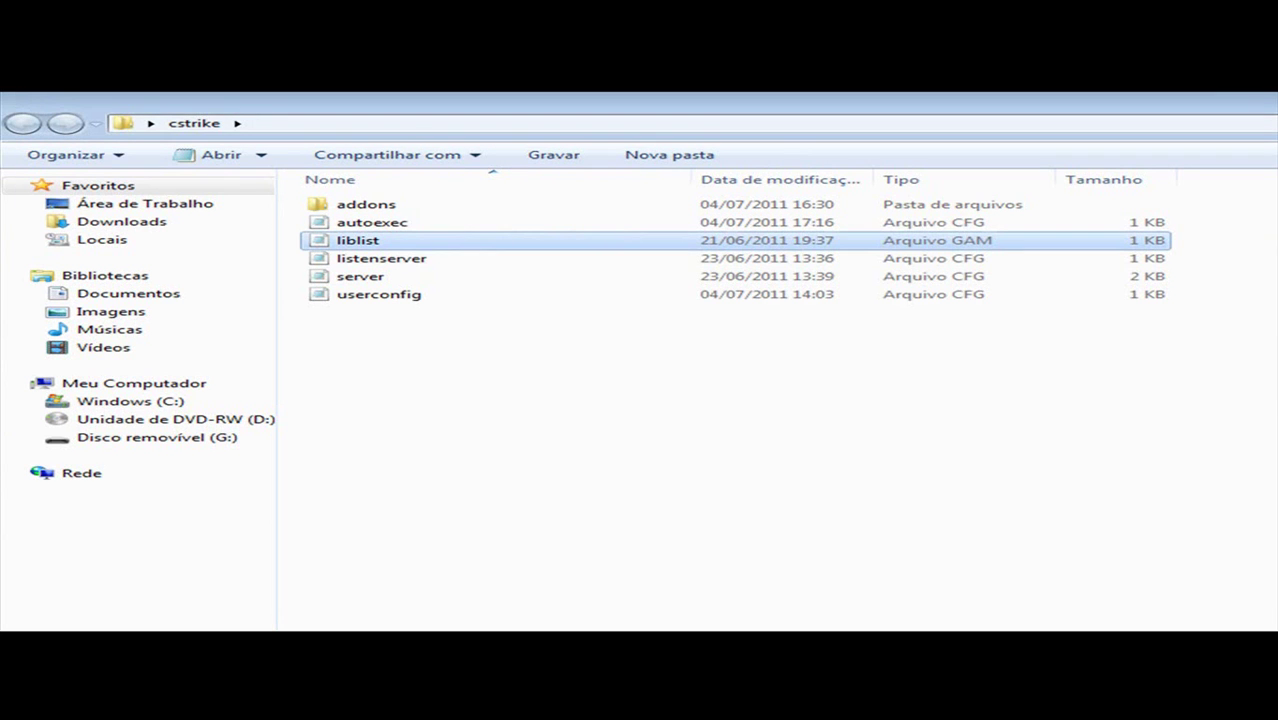
Step: Reopen autoexec, look over its exec userconfig.cfg line, and close it unchanged
{"action": "double_click", "coordinate": [440, 226]}
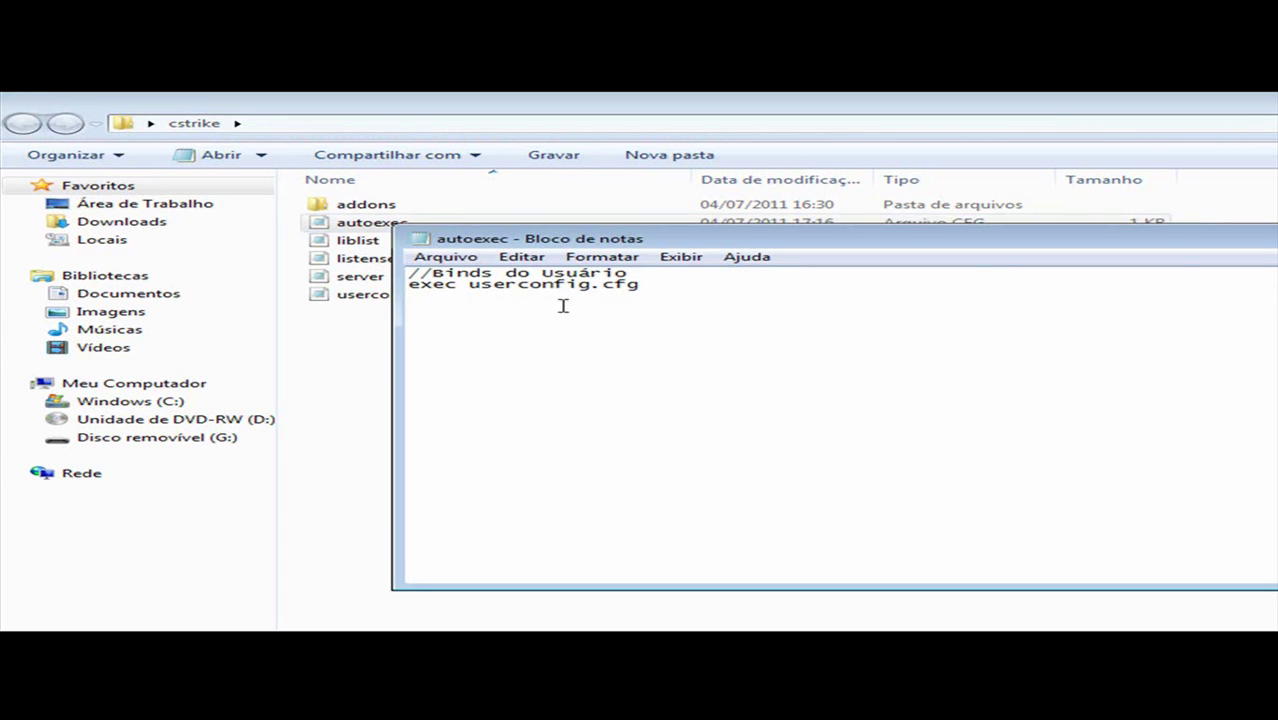
{"action": "left_click", "coordinate": [642, 332]}
{"action": "left_click", "coordinate": [598, 280]}
{"action": "key", "text": "alt+F4"}
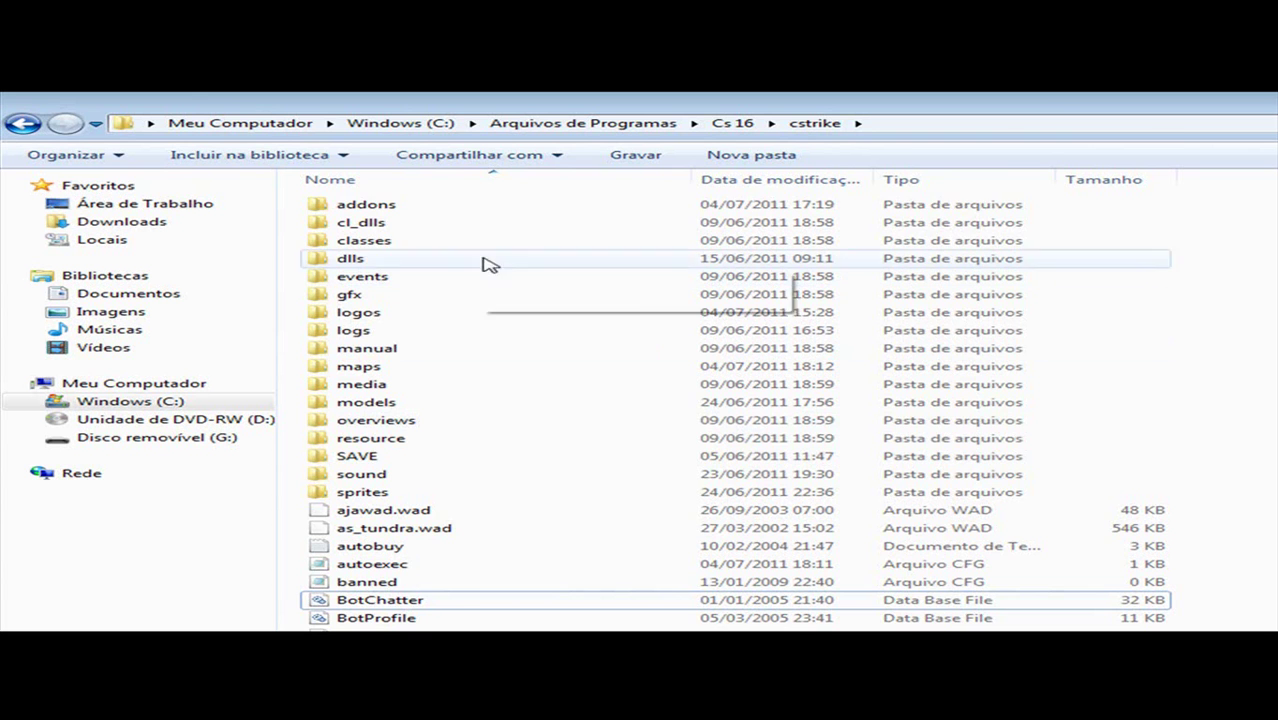
Step: In the installed Cs 16 cstrike folder, select addons, autoexec, server, listenserver and liblist
{"action": "left_click", "coordinate": [456, 206]}
{"action": "scroll", "coordinate": [633, 550], "scroll_direction": "down", "scroll_amount": 2}
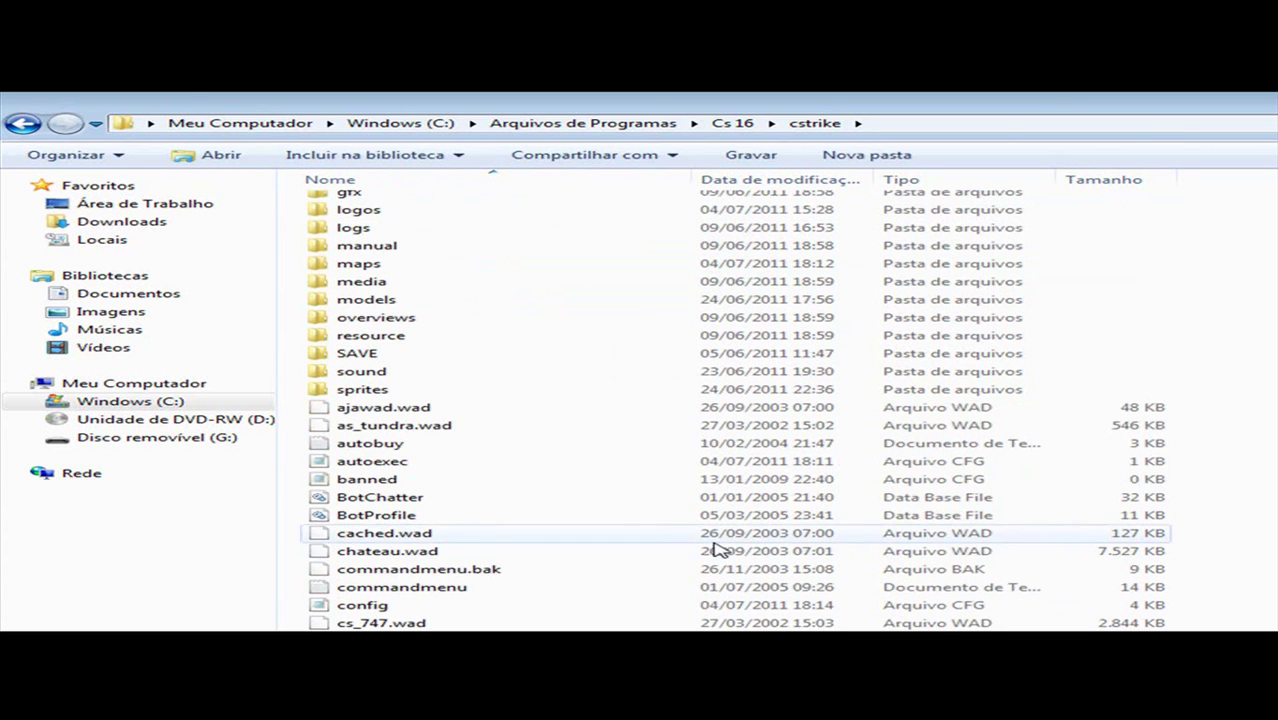
{"action": "left_click", "coordinate": [416, 466]}
{"action": "scroll", "coordinate": [342, 276], "scroll_direction": "up", "scroll_amount": 2}
{"action": "scroll", "coordinate": [870, 520], "scroll_direction": "down", "scroll_amount": 4}
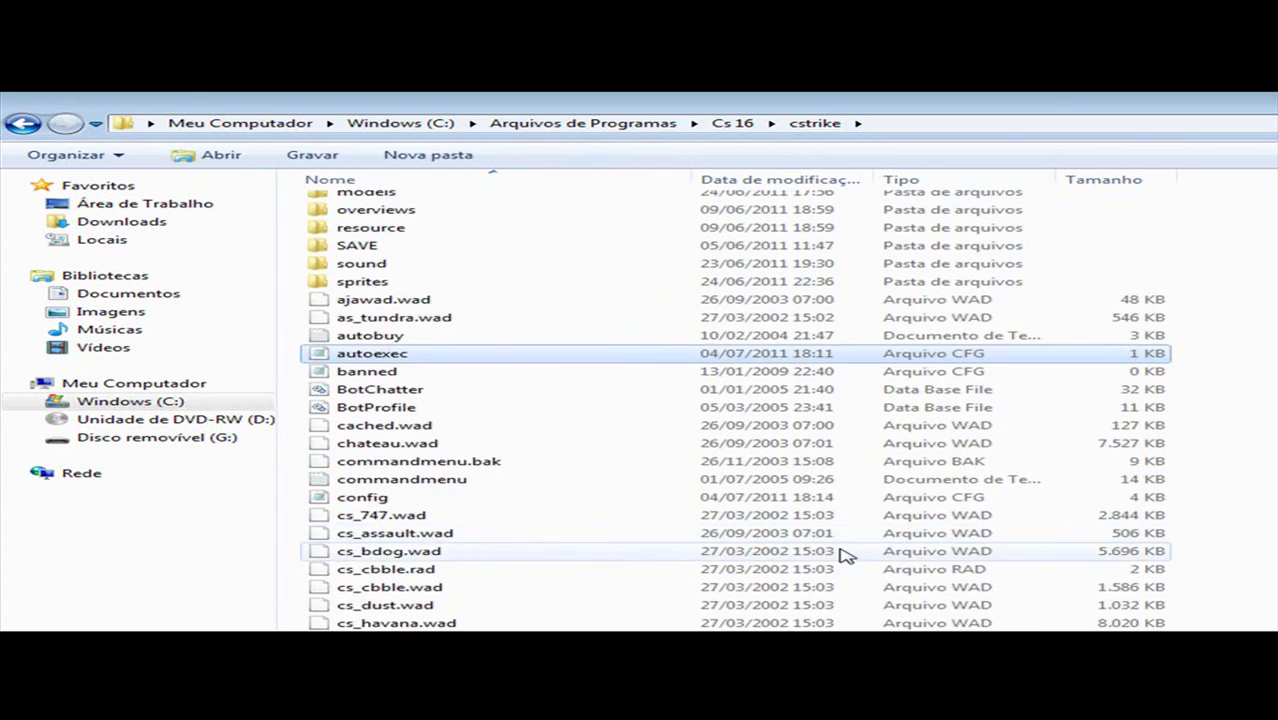
{"action": "scroll", "coordinate": [878, 545], "scroll_direction": "down", "scroll_amount": 3}
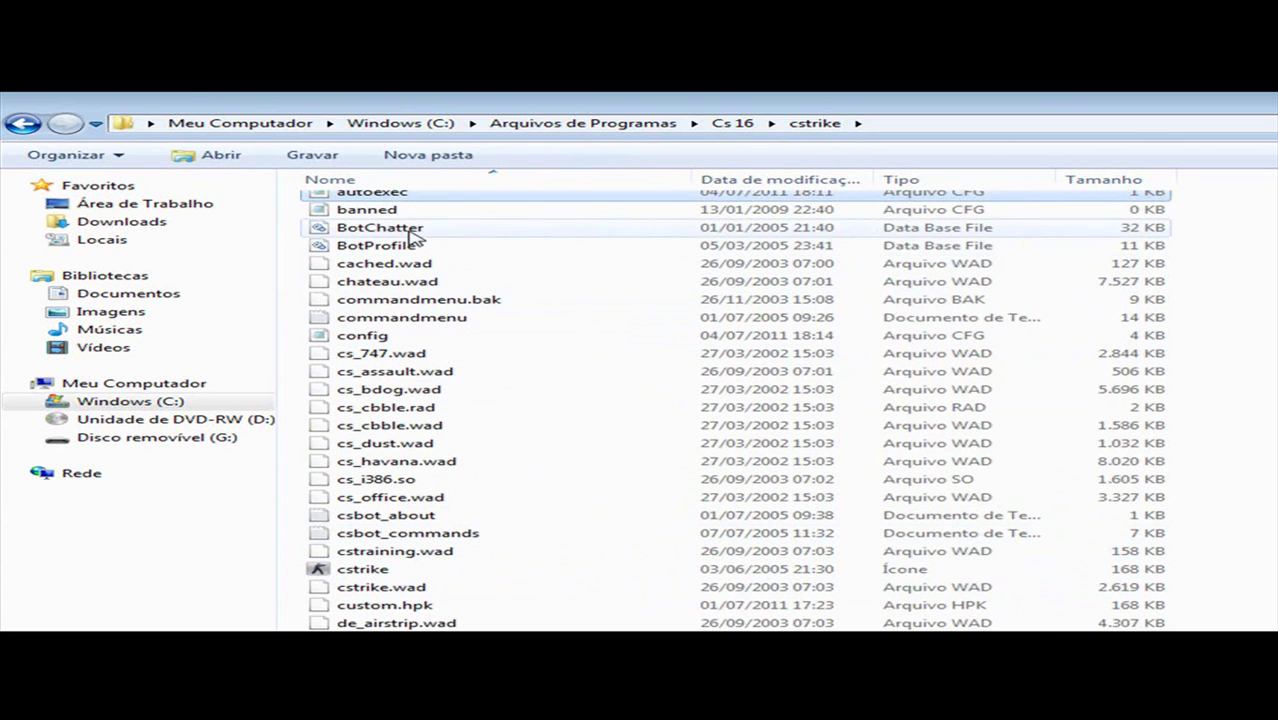
{"action": "scroll", "coordinate": [414, 238], "scroll_direction": "down", "scroll_amount": 12}
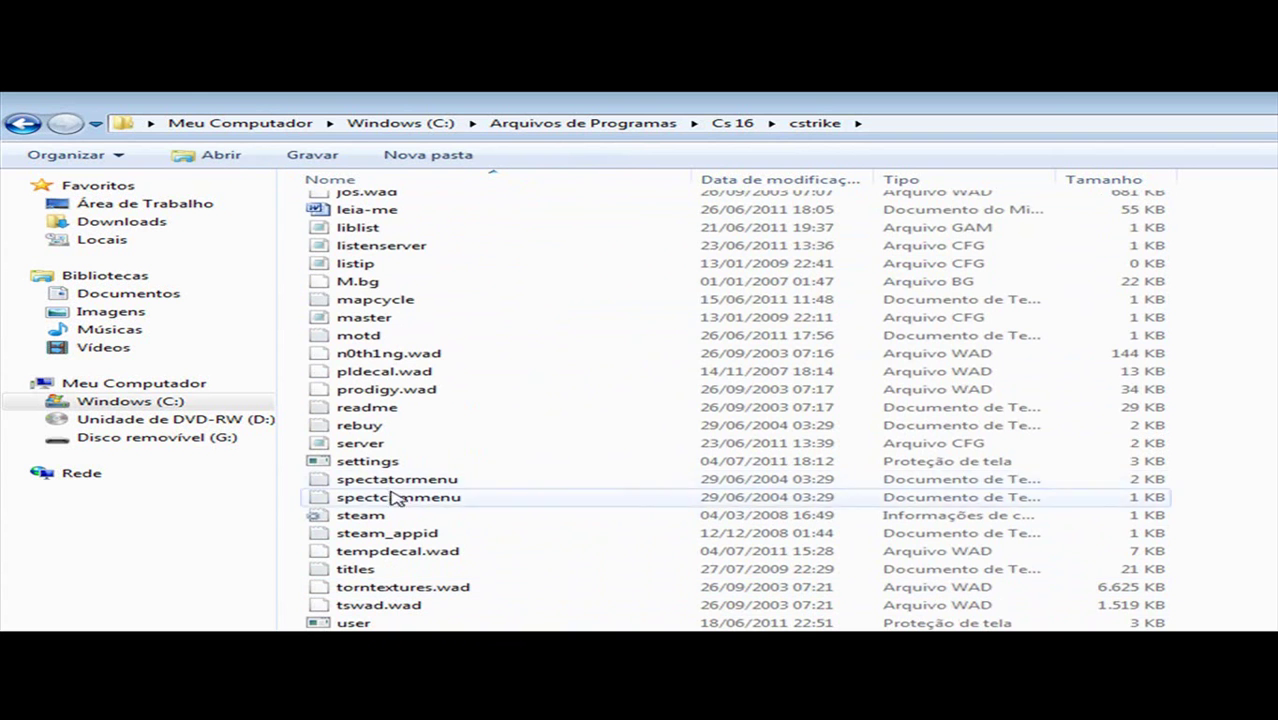
{"action": "left_click", "coordinate": [378, 444]}
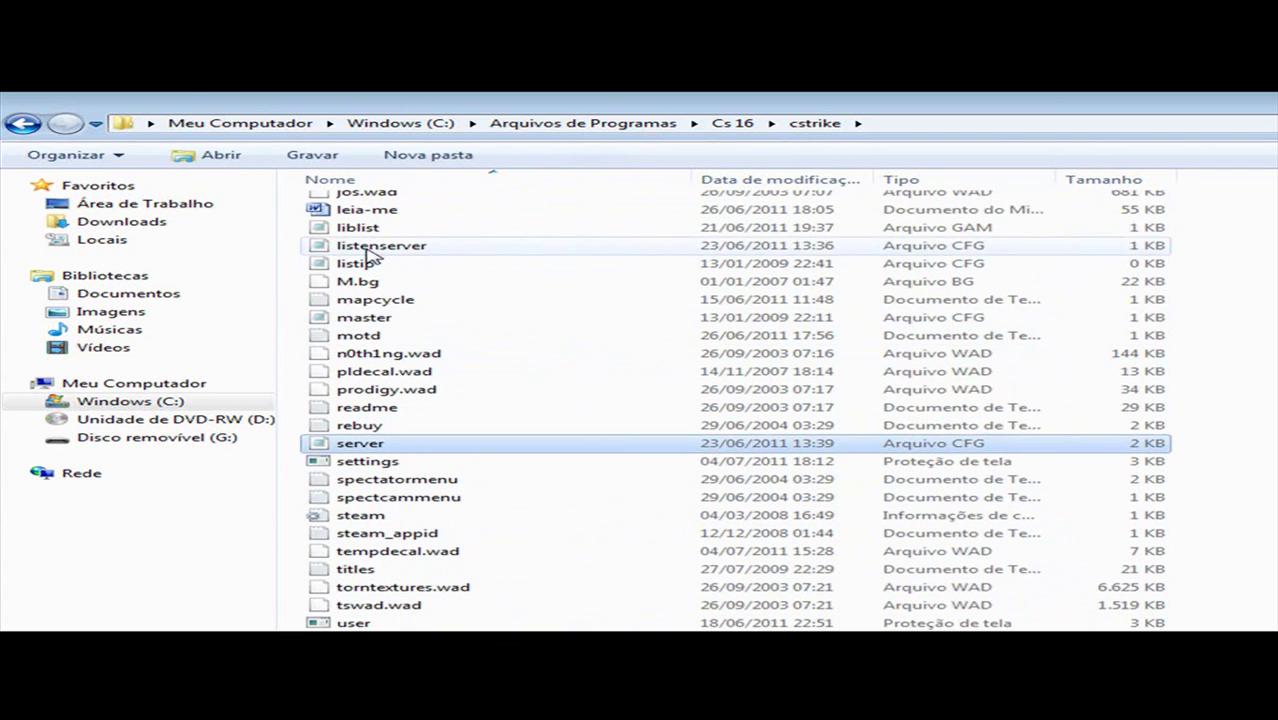
{"action": "left_click", "coordinate": [375, 246], "text": "ctrl"}
{"action": "left_click", "coordinate": [358, 228], "text": "ctrl"}
{"action": "scroll", "coordinate": [712, 320], "scroll_direction": "up", "scroll_amount": 12}
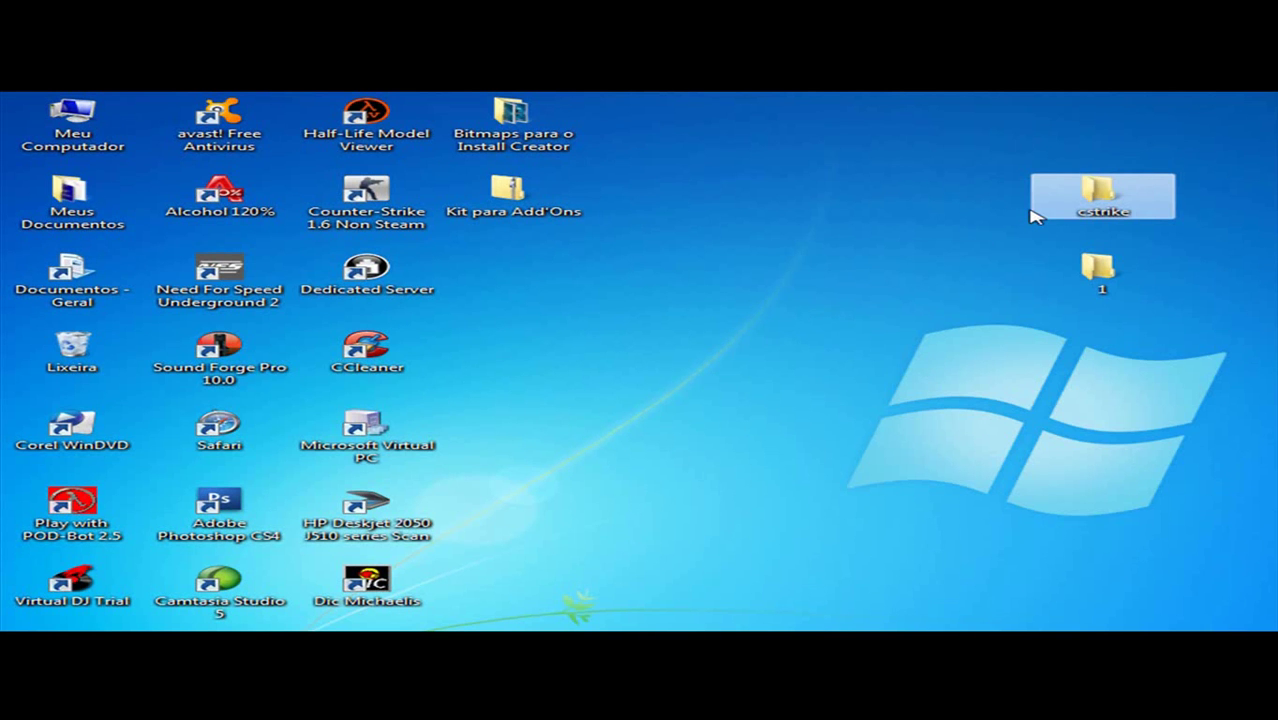
Step: Paste into the desktop cstrike folder, replacing all existing files and merging all folders
{"action": "double_click", "coordinate": [1040, 210]}
{"action": "left_click", "coordinate": [830, 586]}
{"action": "left_click", "coordinate": [937, 346]}
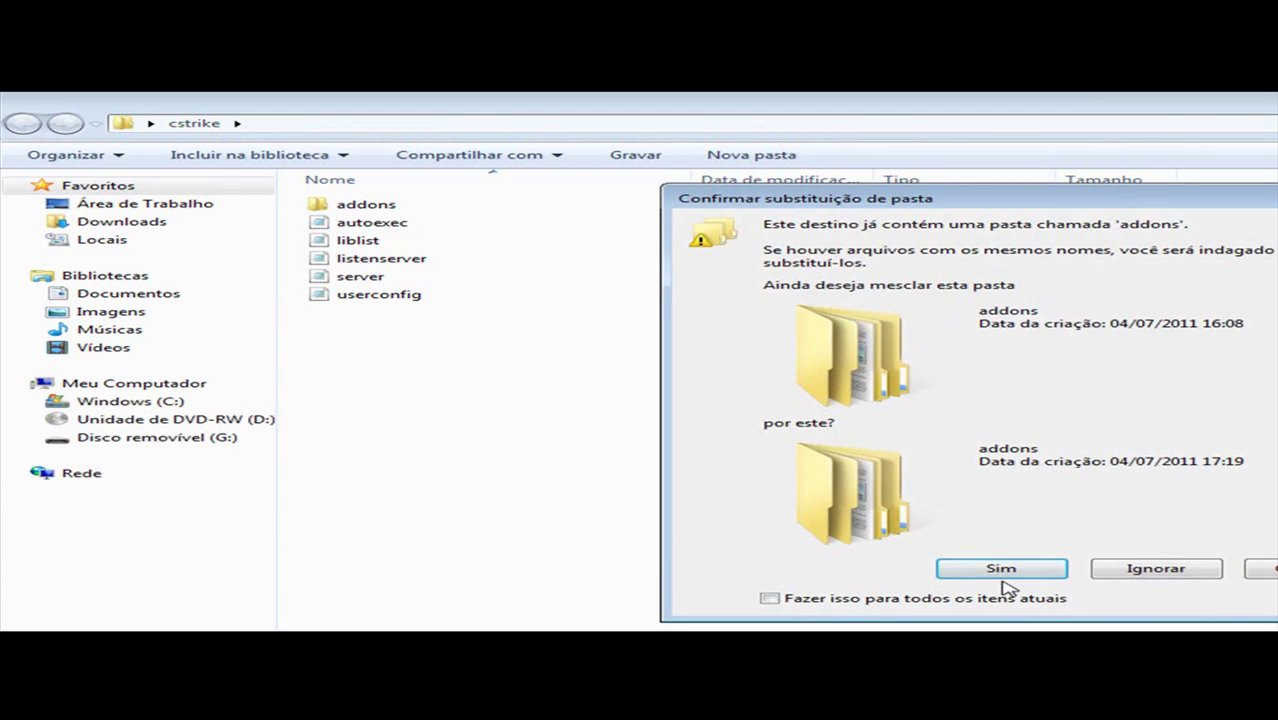
{"action": "key", "text": "Return"}
{"action": "left_click", "coordinate": [833, 596]}
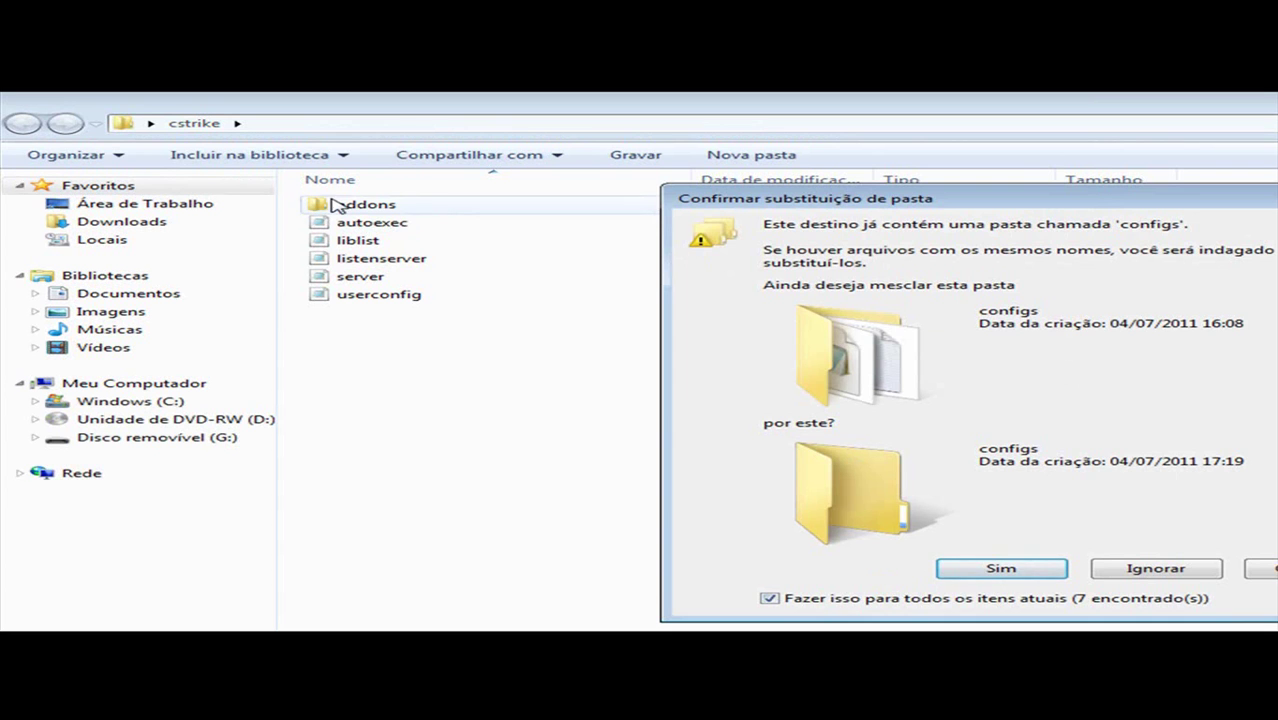
{"action": "left_click", "coordinate": [991, 570]}
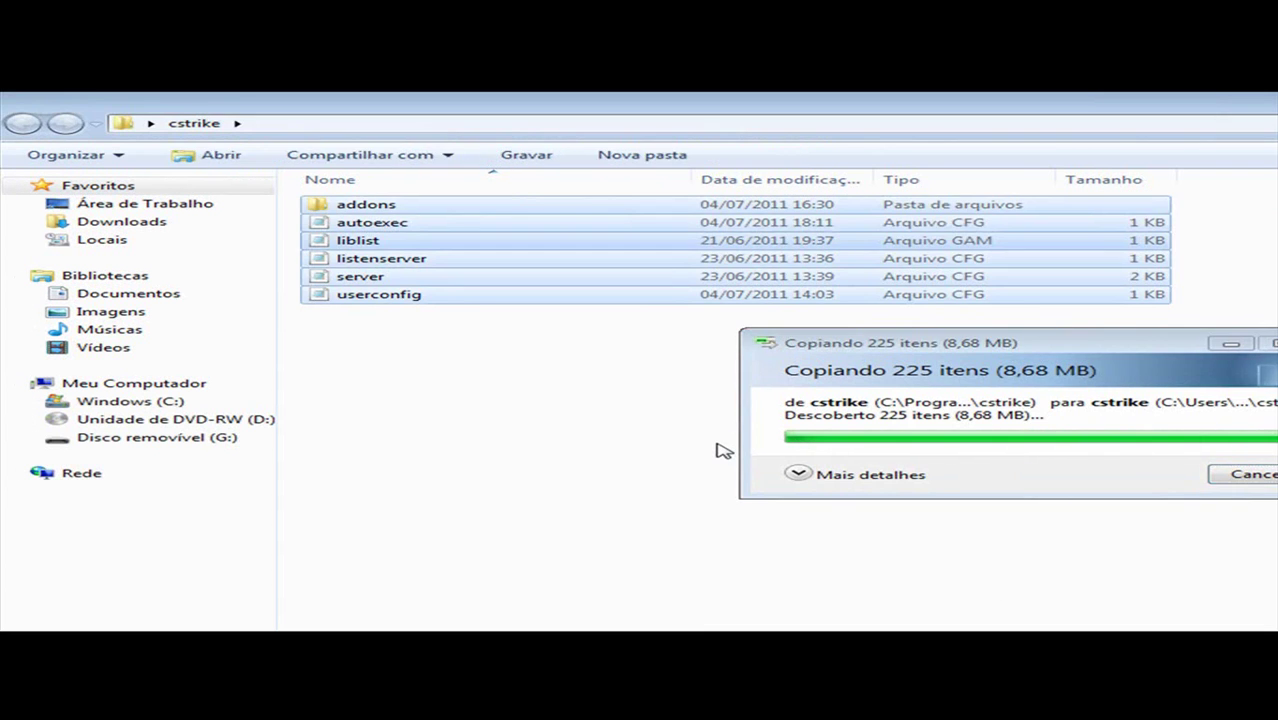
Step: Browse addons\amxmodx in the desktop cstrike folder, then return to cstrike and deselect
{"action": "double_click", "coordinate": [388, 204]}
{"action": "double_click", "coordinate": [414, 205]}
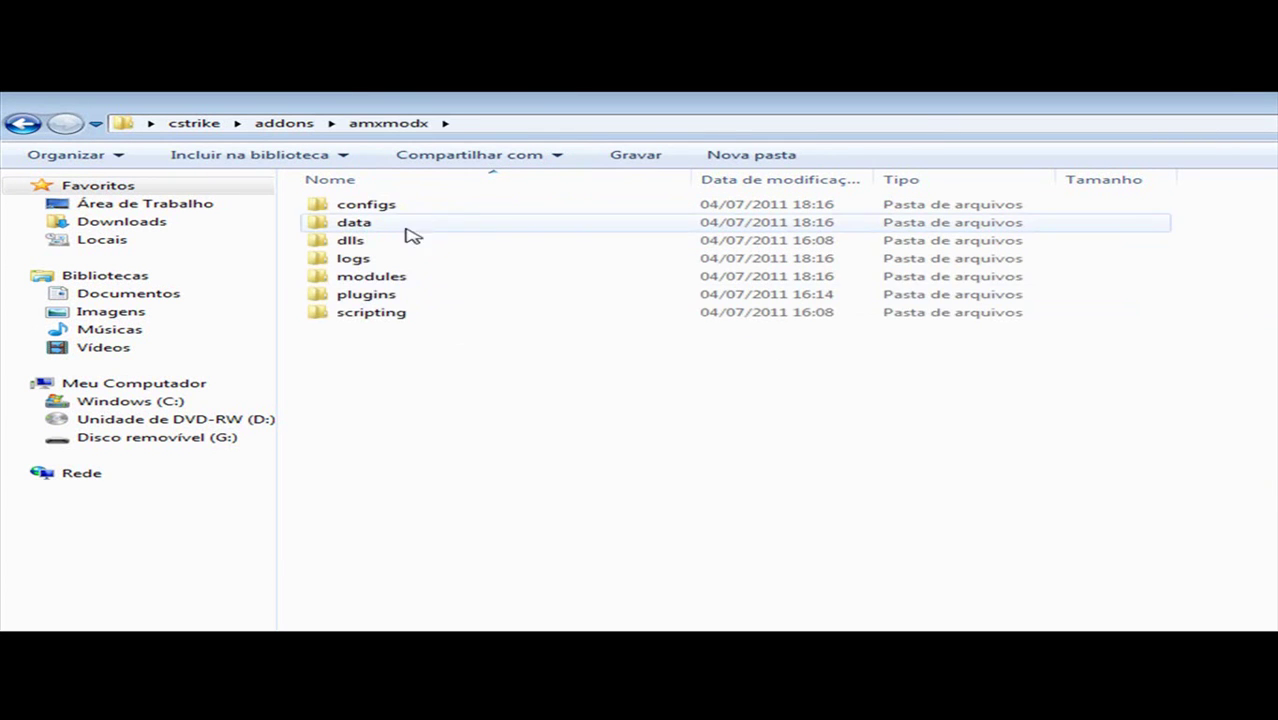
{"action": "left_click", "coordinate": [20, 124]}
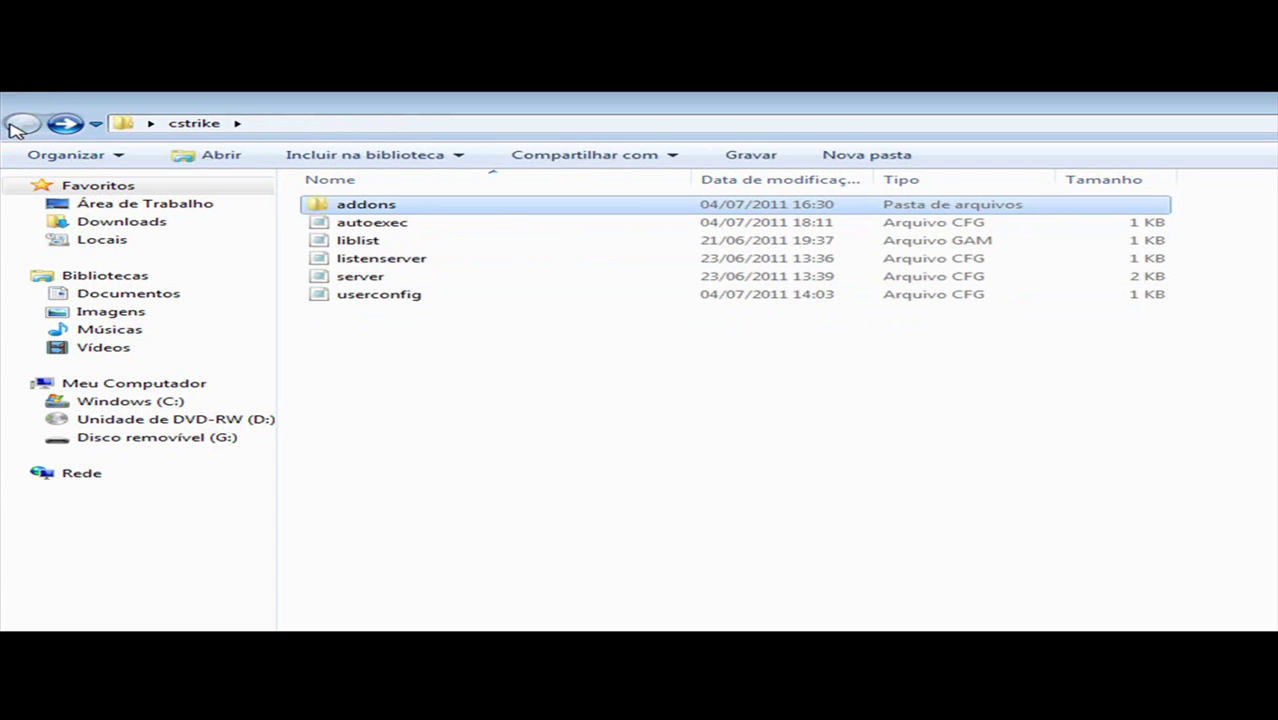
{"action": "double_click", "coordinate": [360, 205]}
{"action": "double_click", "coordinate": [372, 206]}
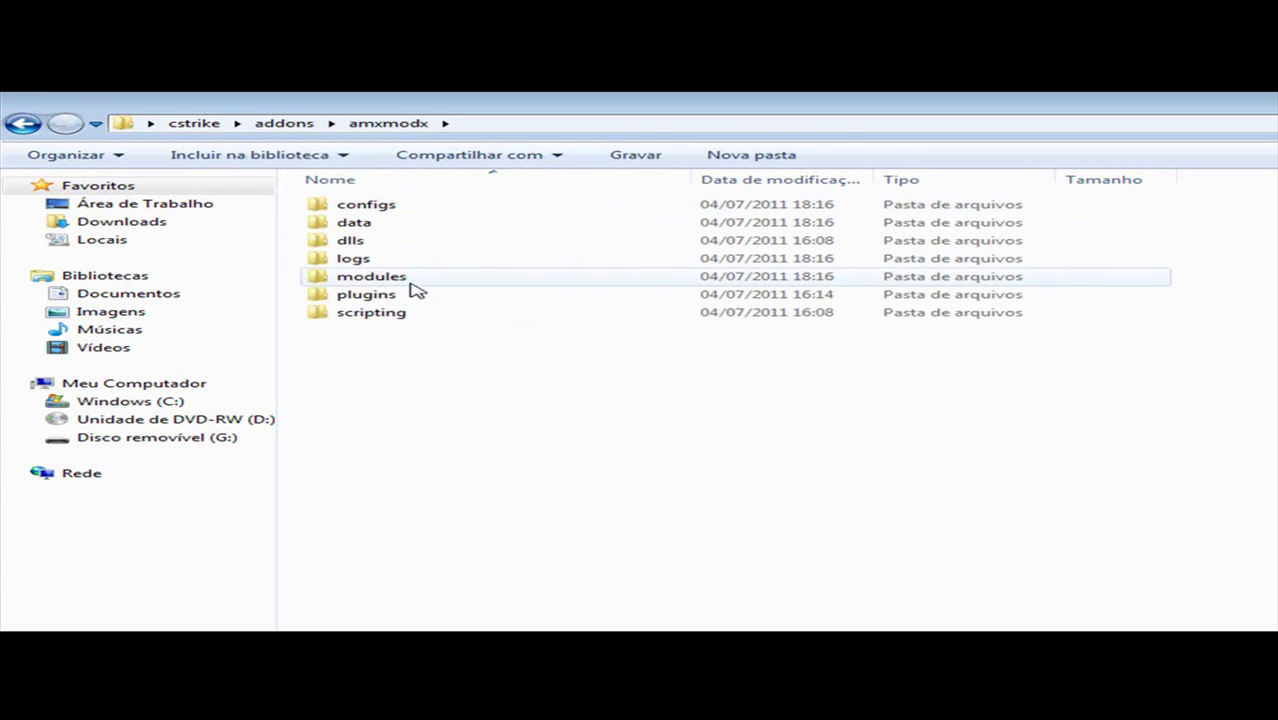
{"action": "left_click", "coordinate": [22, 124]}
{"action": "left_click", "coordinate": [22, 124]}
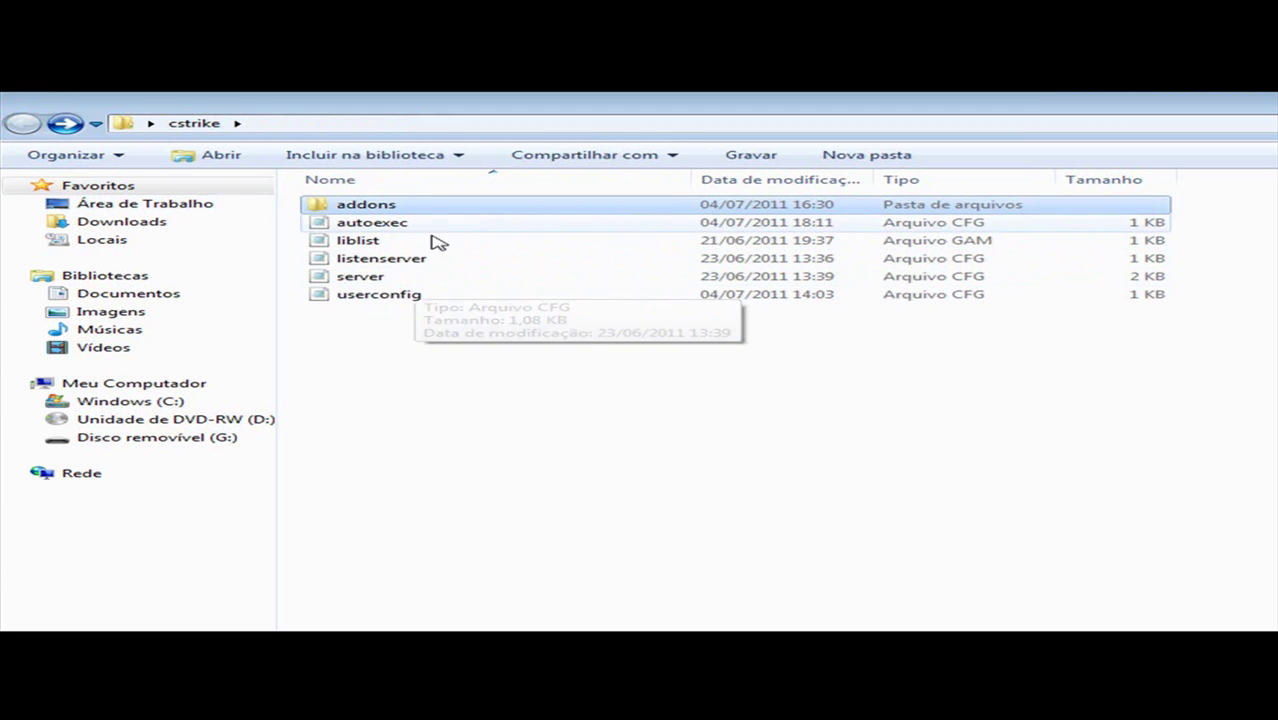
{"action": "left_click", "coordinate": [408, 336]}
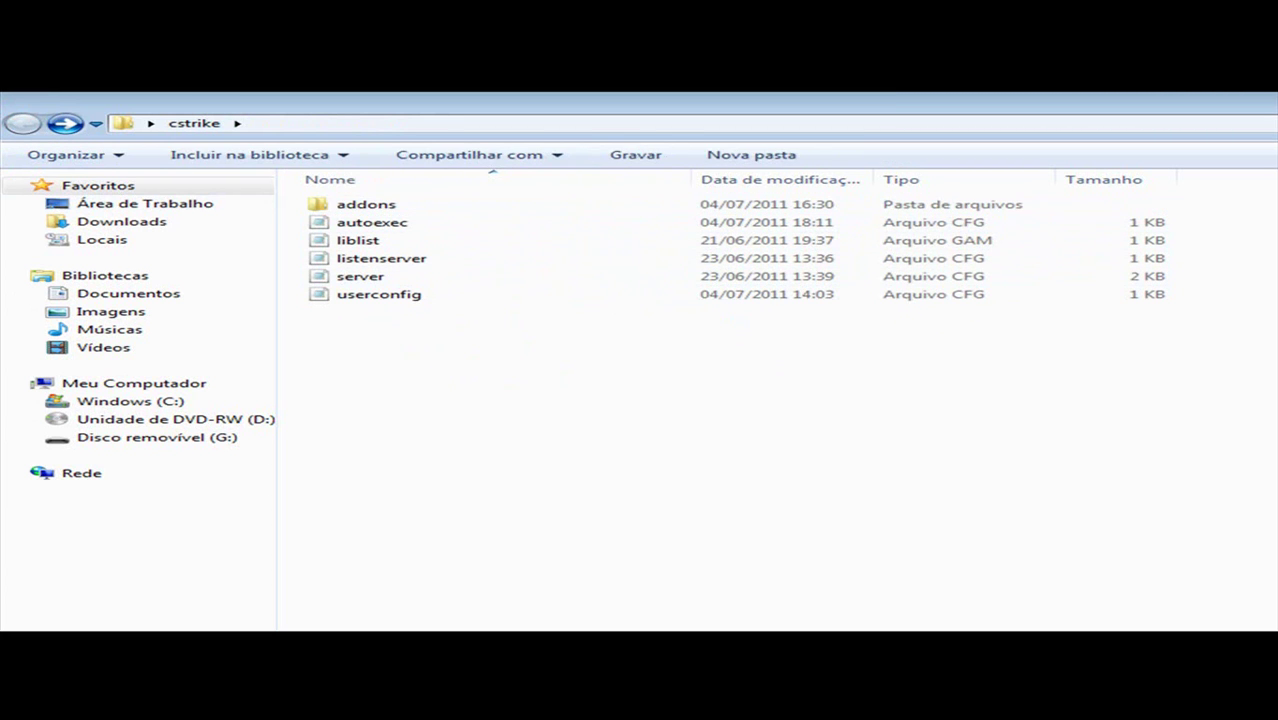
Step: Copy everything from folder 1 into the maximized cstrike folder, keeping the existing liblist.gam
{"action": "key", "text": "alt+F4"}
{"action": "double_click", "coordinate": [1120, 283]}
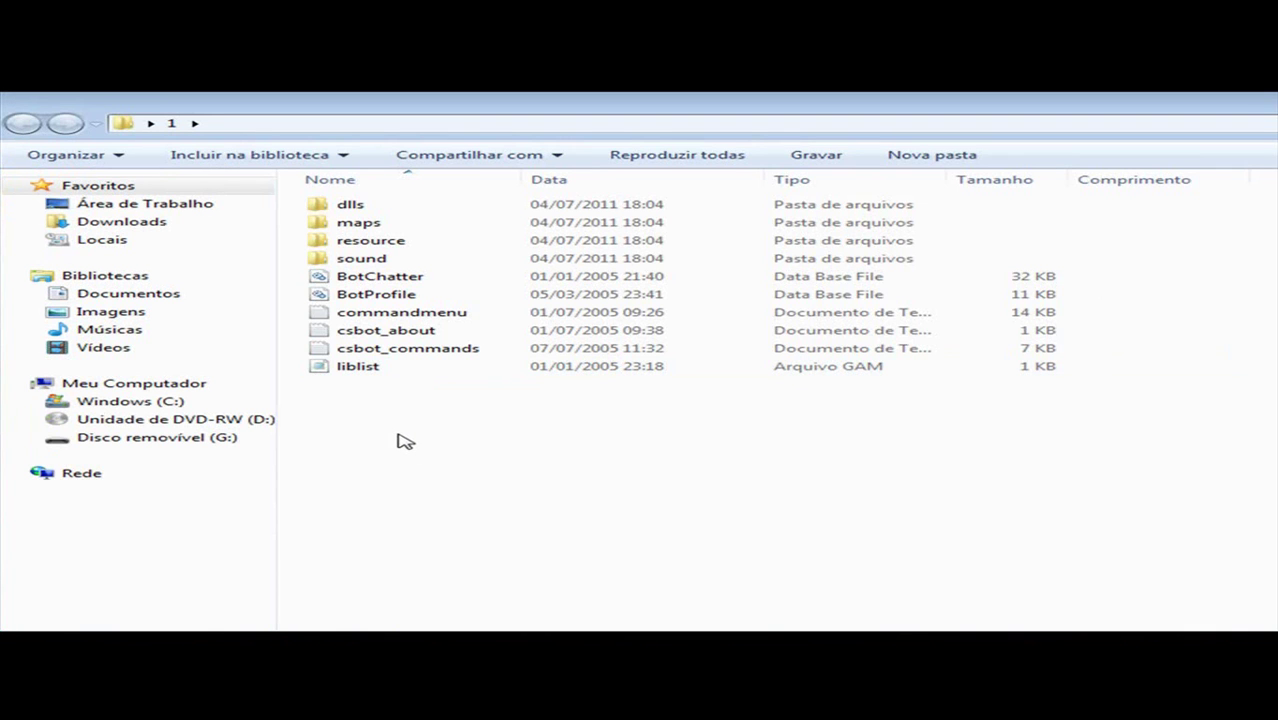
{"action": "key", "text": "ctrl+a"}
{"action": "key", "text": "alt+F4"}
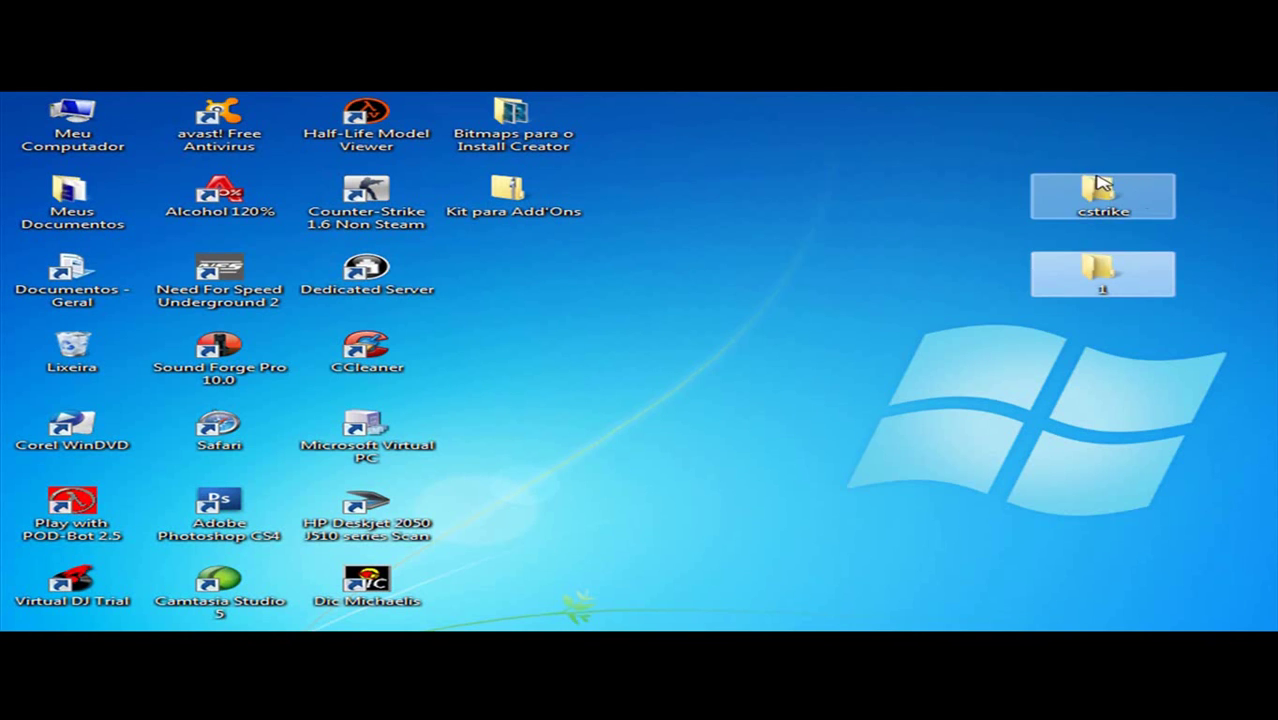
{"action": "double_click", "coordinate": [1130, 197]}
{"action": "left_click", "coordinate": [830, 214]}
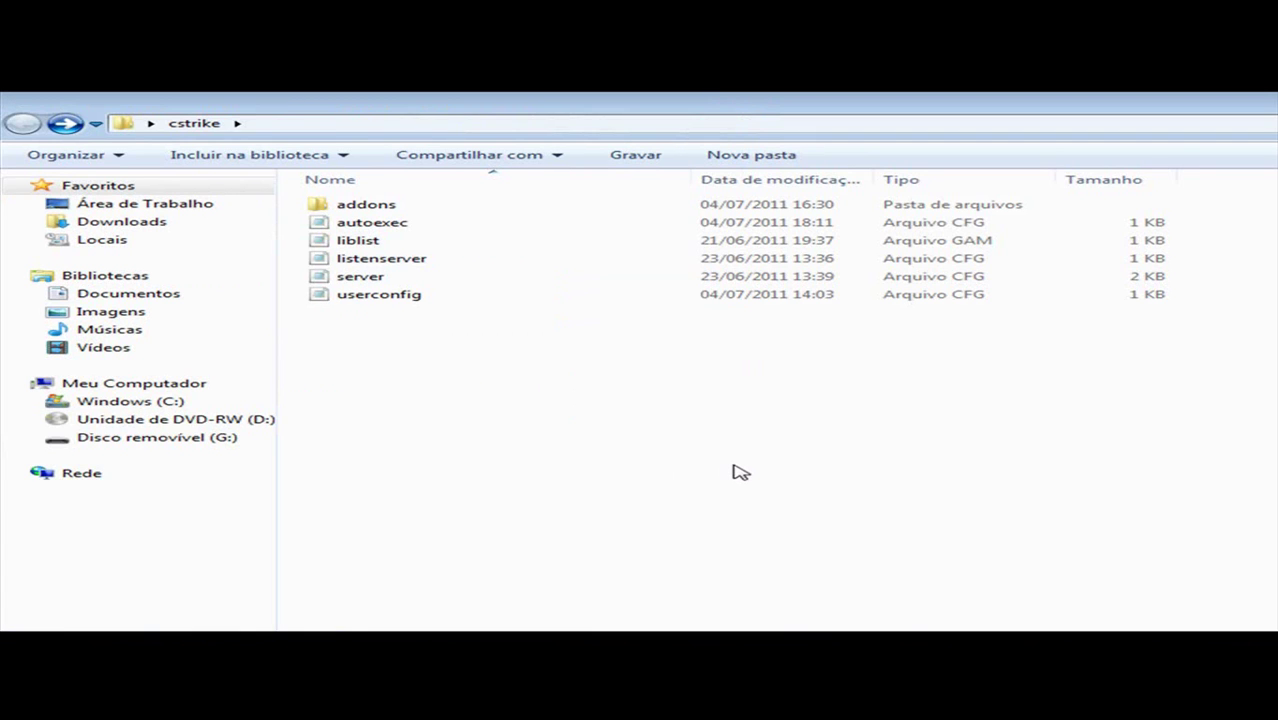
{"action": "key", "text": "ctrl+v"}
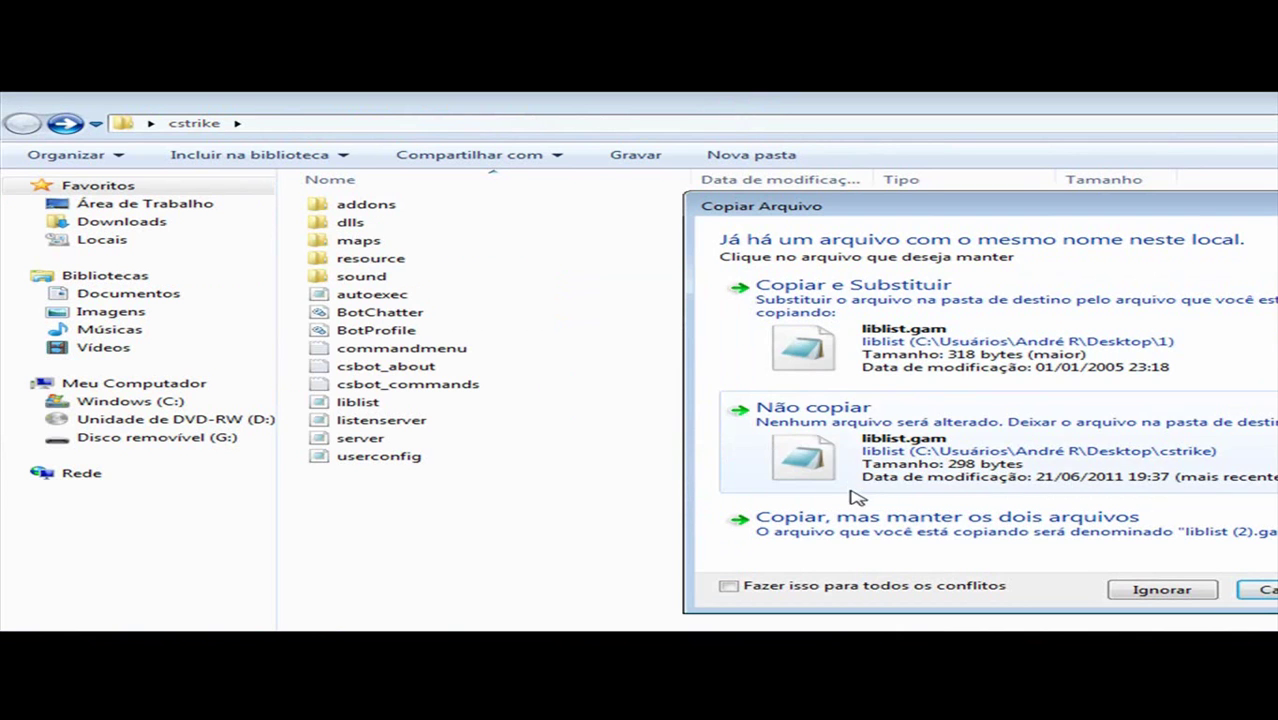
{"action": "left_click", "coordinate": [852, 468]}
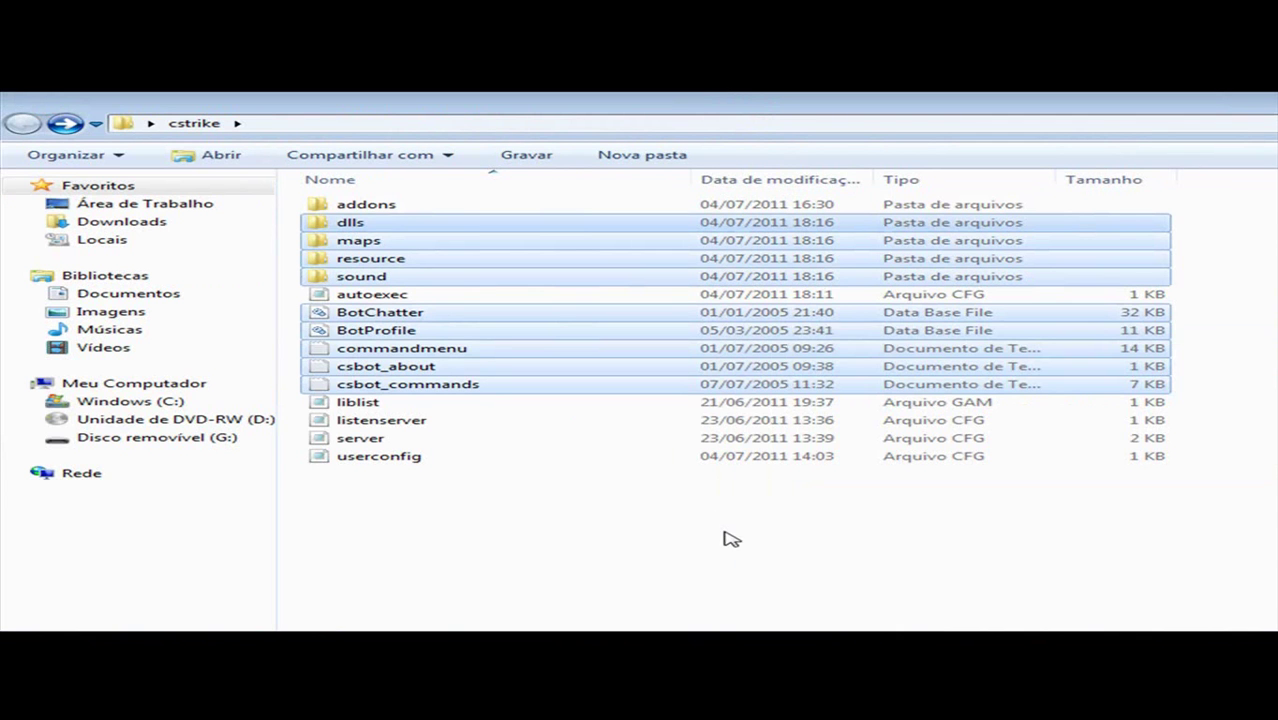
Step: Overwrite the password in autoexec's setinfo _pw line, then save and close Notepad
{"action": "double_click", "coordinate": [391, 296]}
{"action": "left_click_drag", "start_coordinate": [833, 331], "coordinate": [382, 274]}
{"action": "left_click", "coordinate": [537, 294]}
{"action": "left_click_drag", "start_coordinate": [668, 307], "coordinate": [577, 310]}
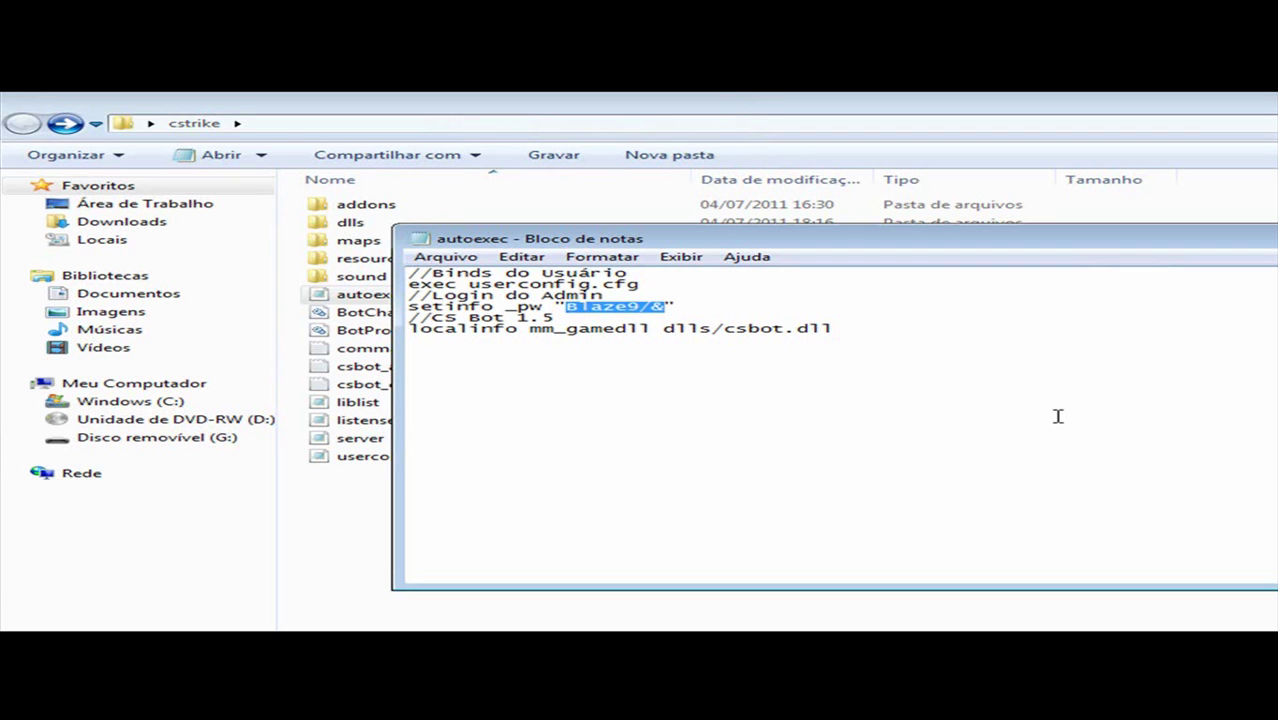
{"action": "type", "text": "p"}
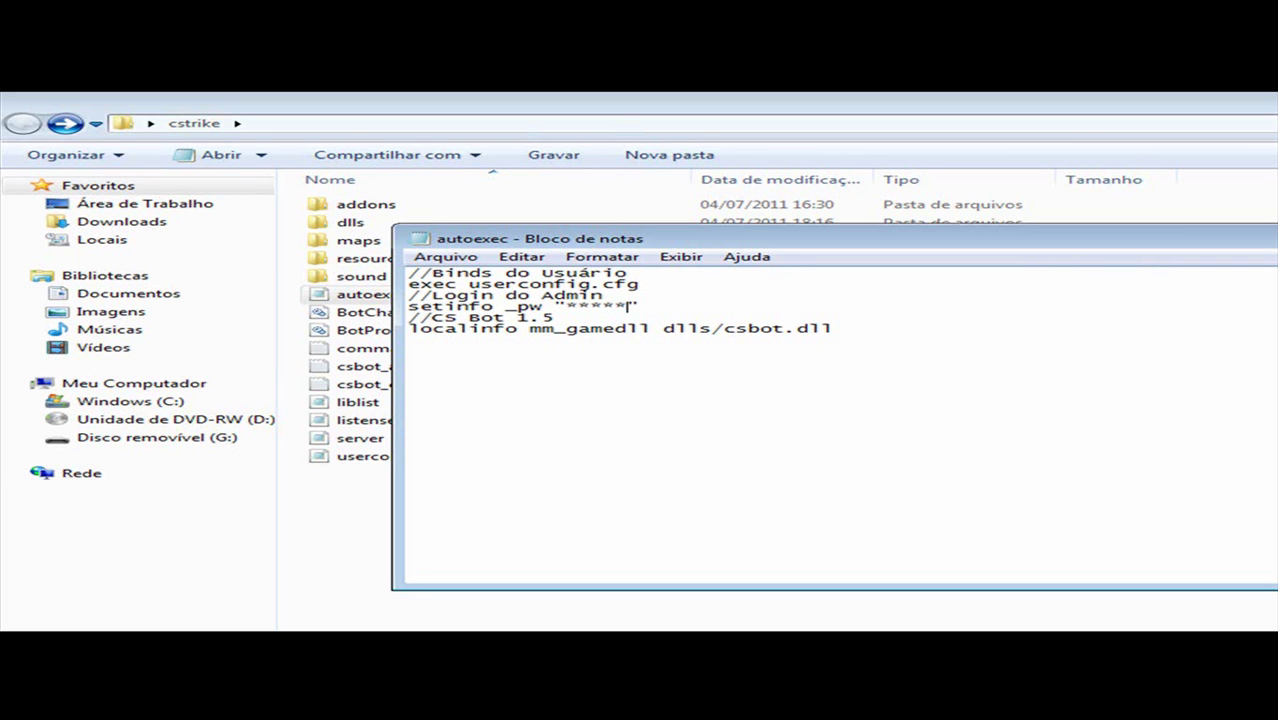
{"action": "key", "text": "alt+F4"}
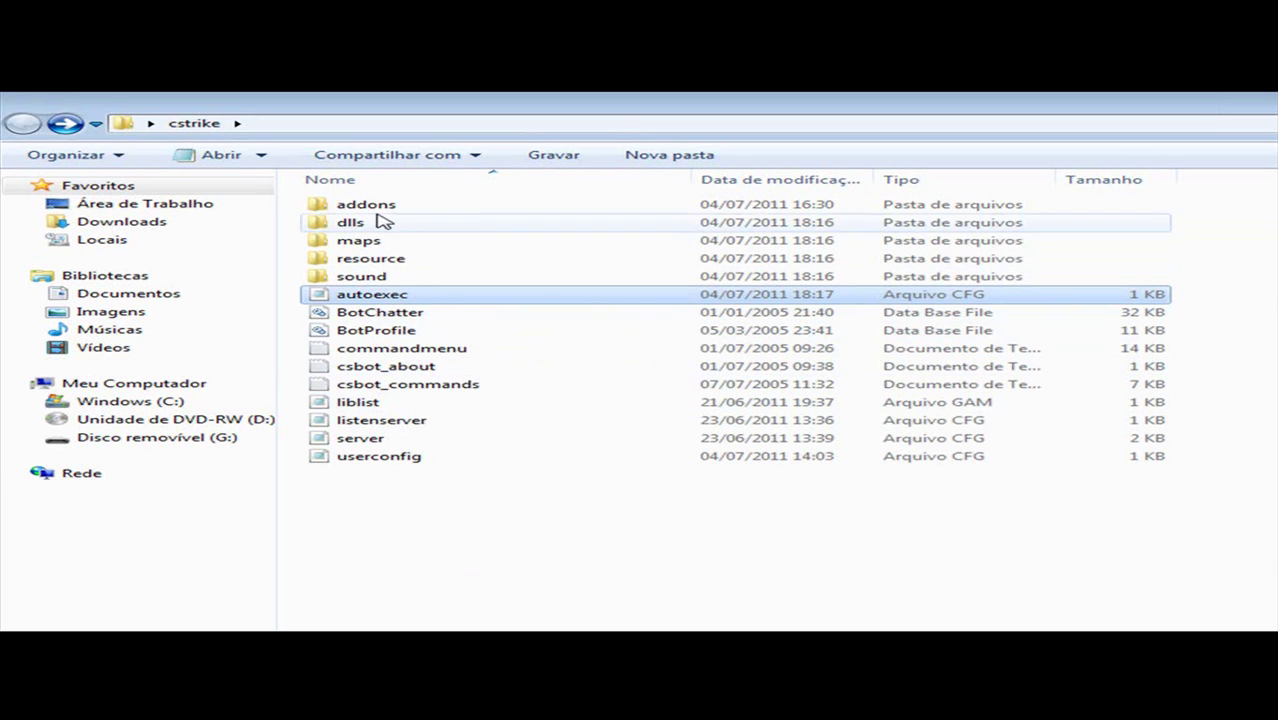
Step: Launch Clickteam Install Creator from the desktop, cancel its Welcome wizard, and close it
{"action": "mouse_move", "coordinate": [381, 213]}
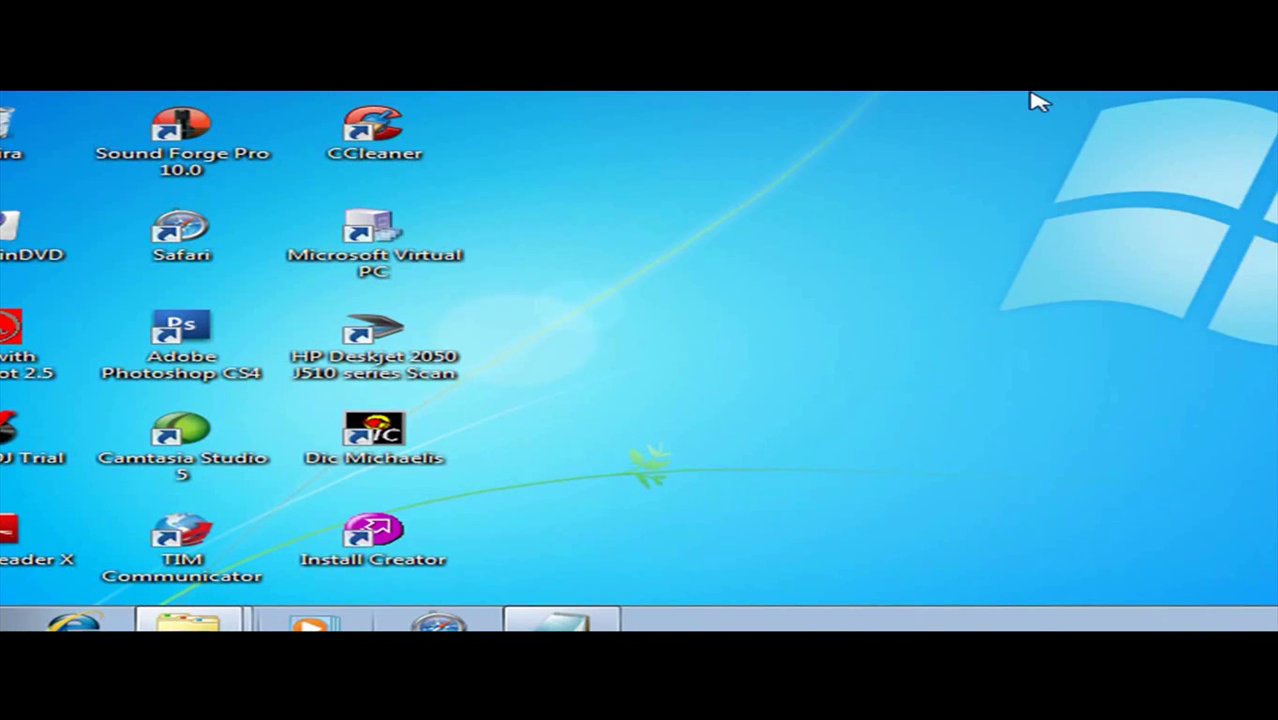
{"action": "double_click", "coordinate": [426, 541]}
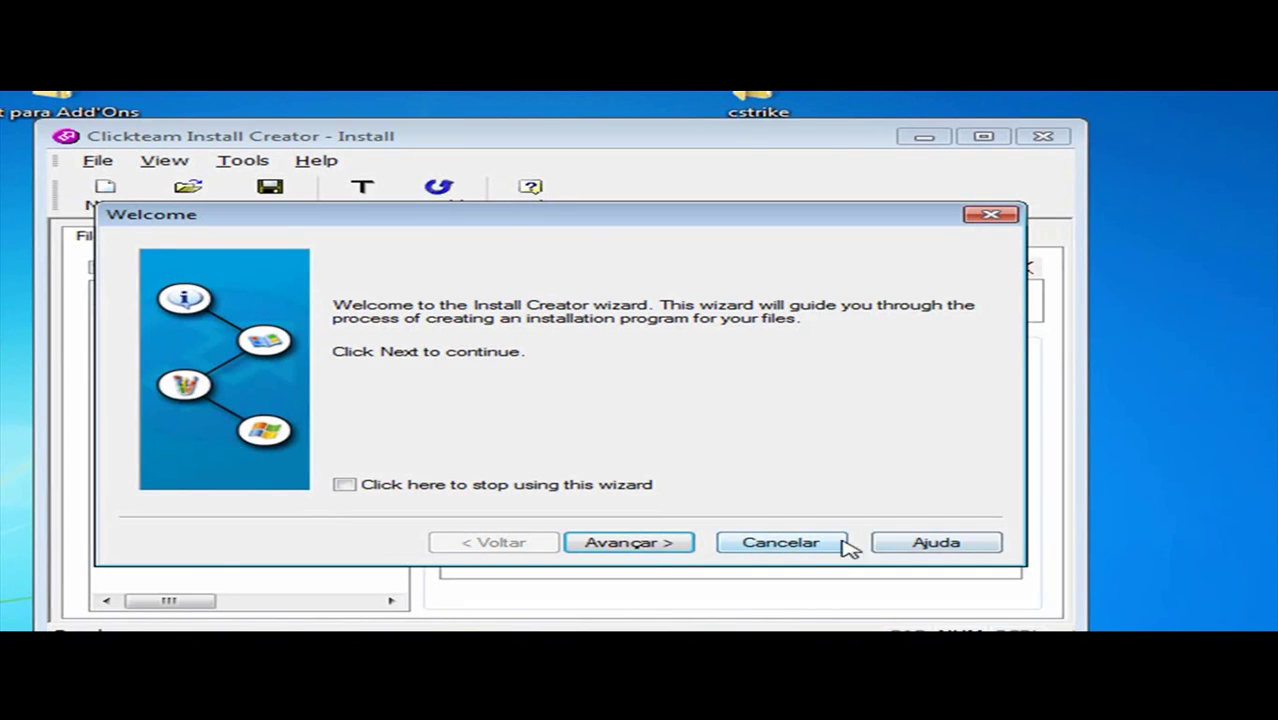
{"action": "left_click", "coordinate": [776, 538]}
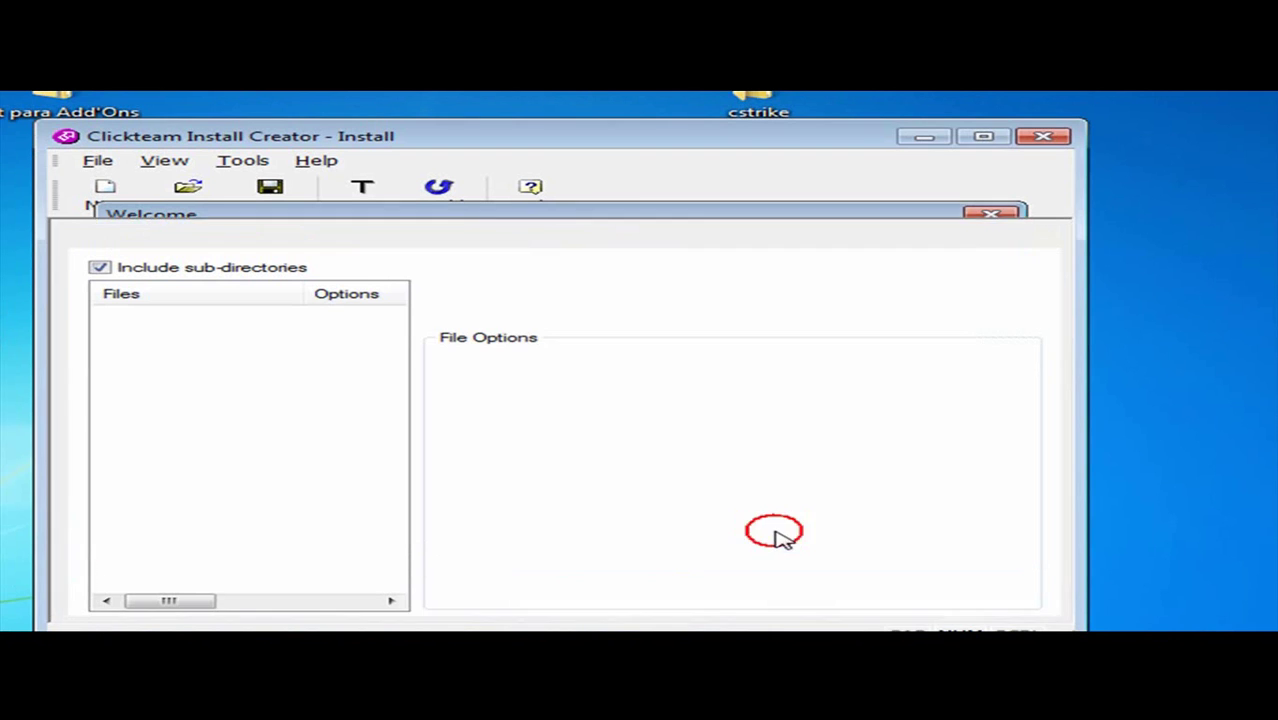
{"action": "left_click", "coordinate": [1043, 136]}
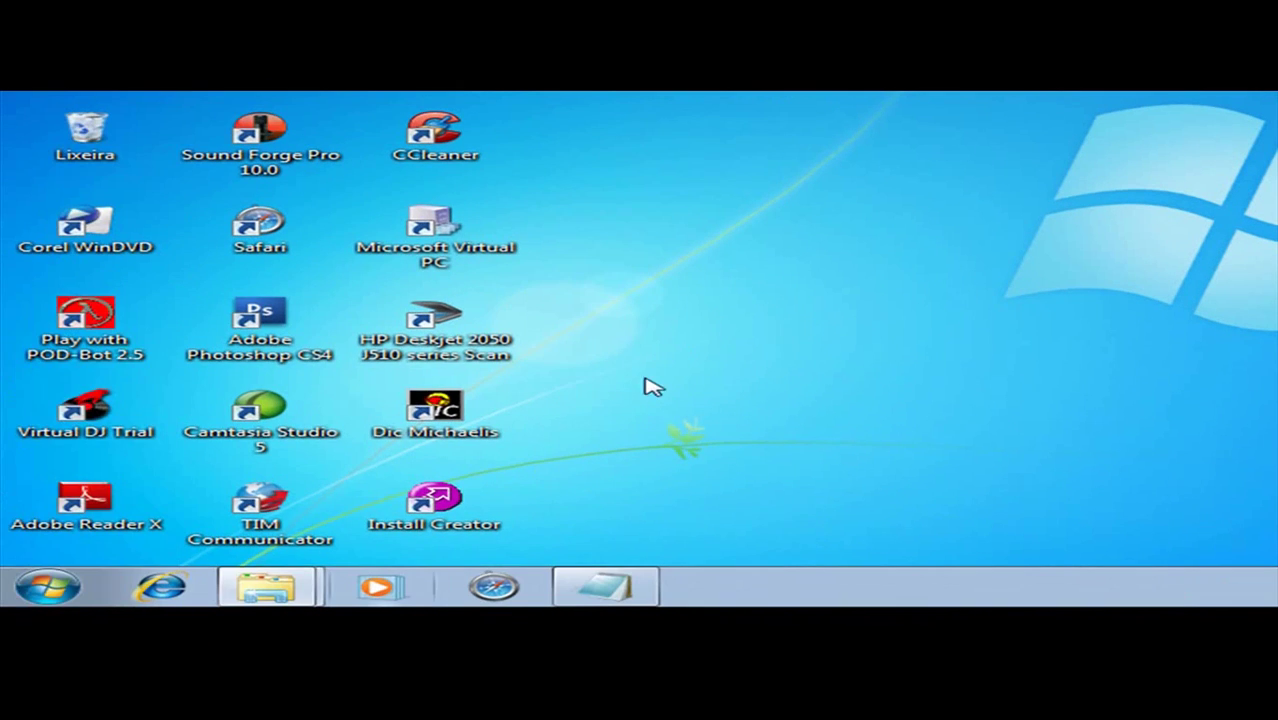
{"action": "left_click", "coordinate": [50, 588]}
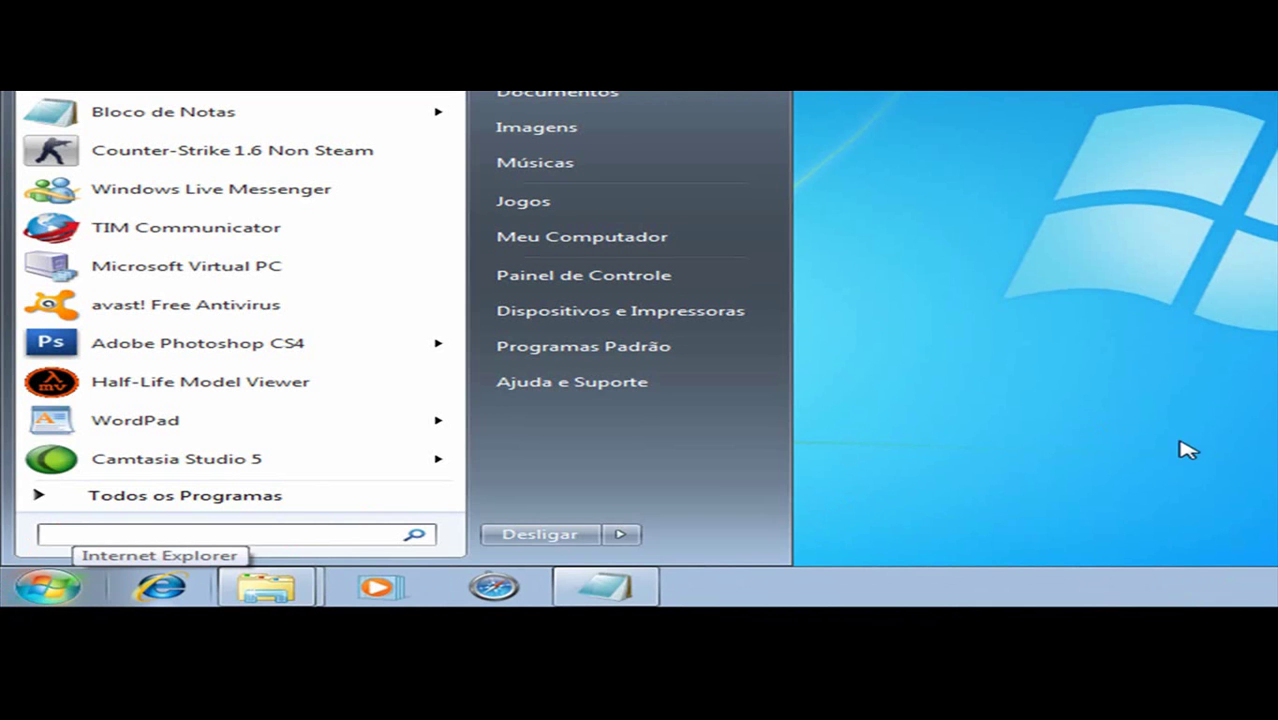
{"action": "type", "text": "iexp"}
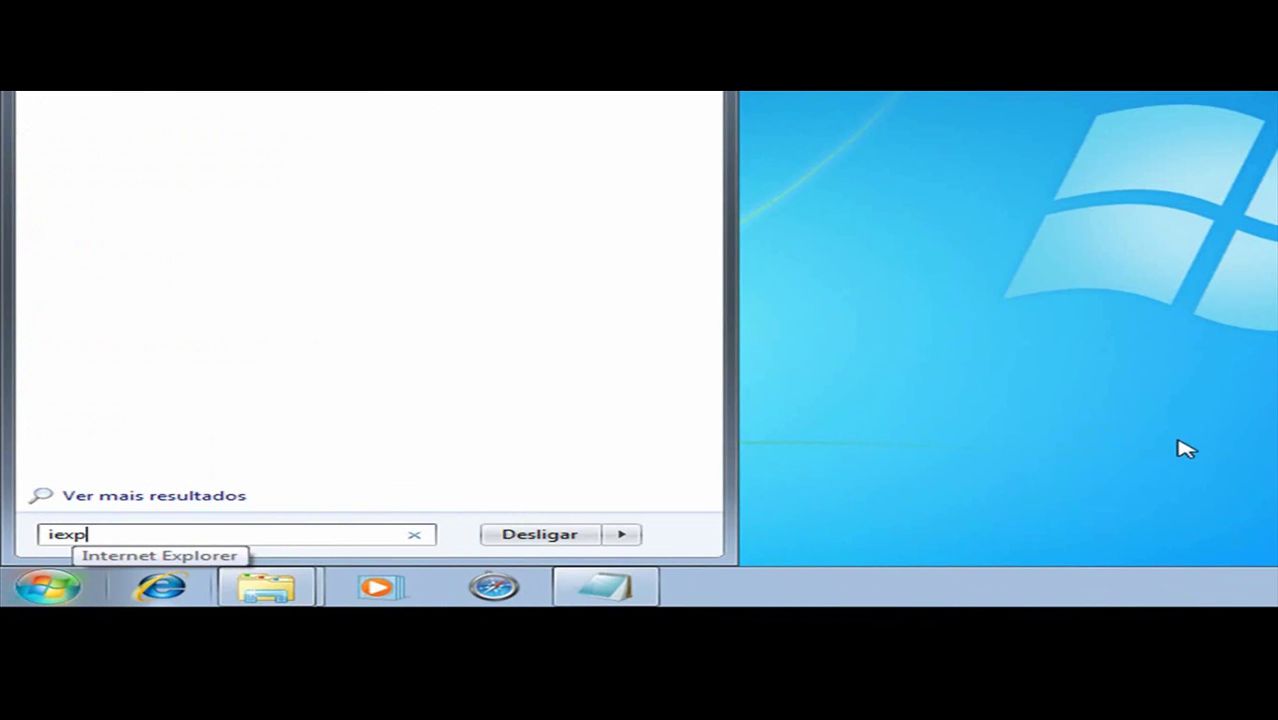
{"action": "key", "text": "Return"}
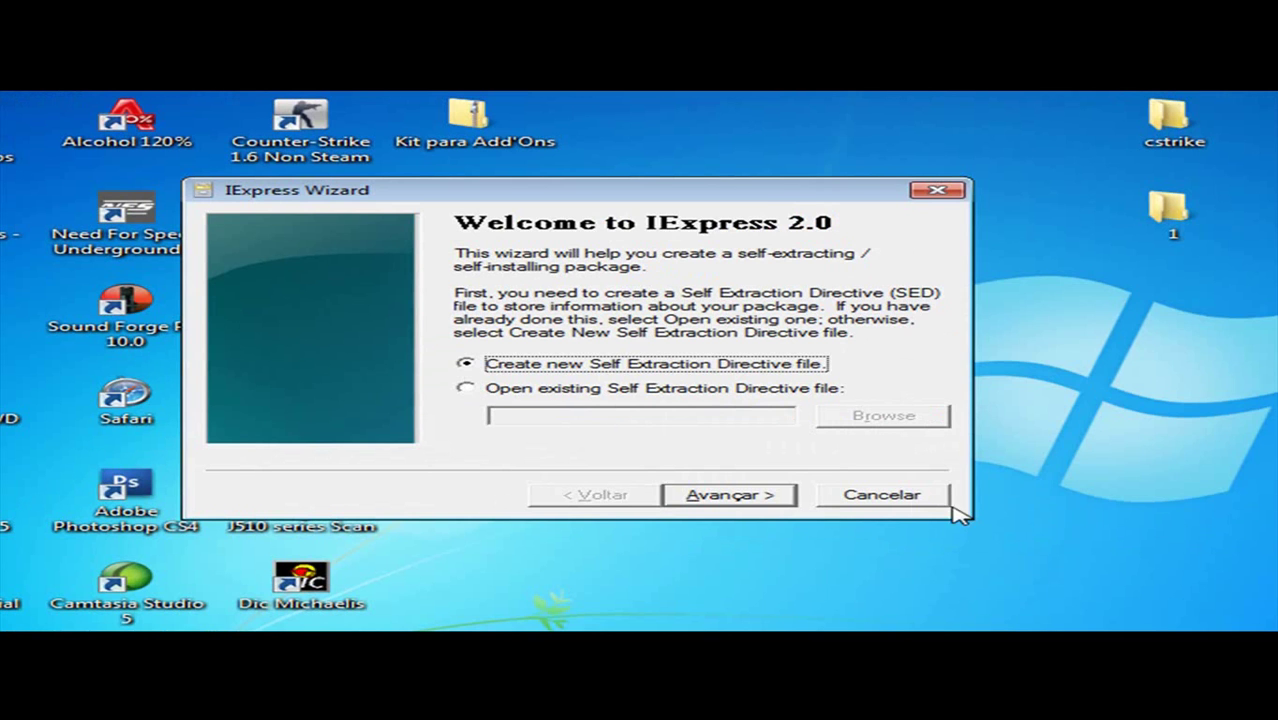
{"action": "left_click", "coordinate": [935, 495]}
{"action": "left_click", "coordinate": [1125, 450]}
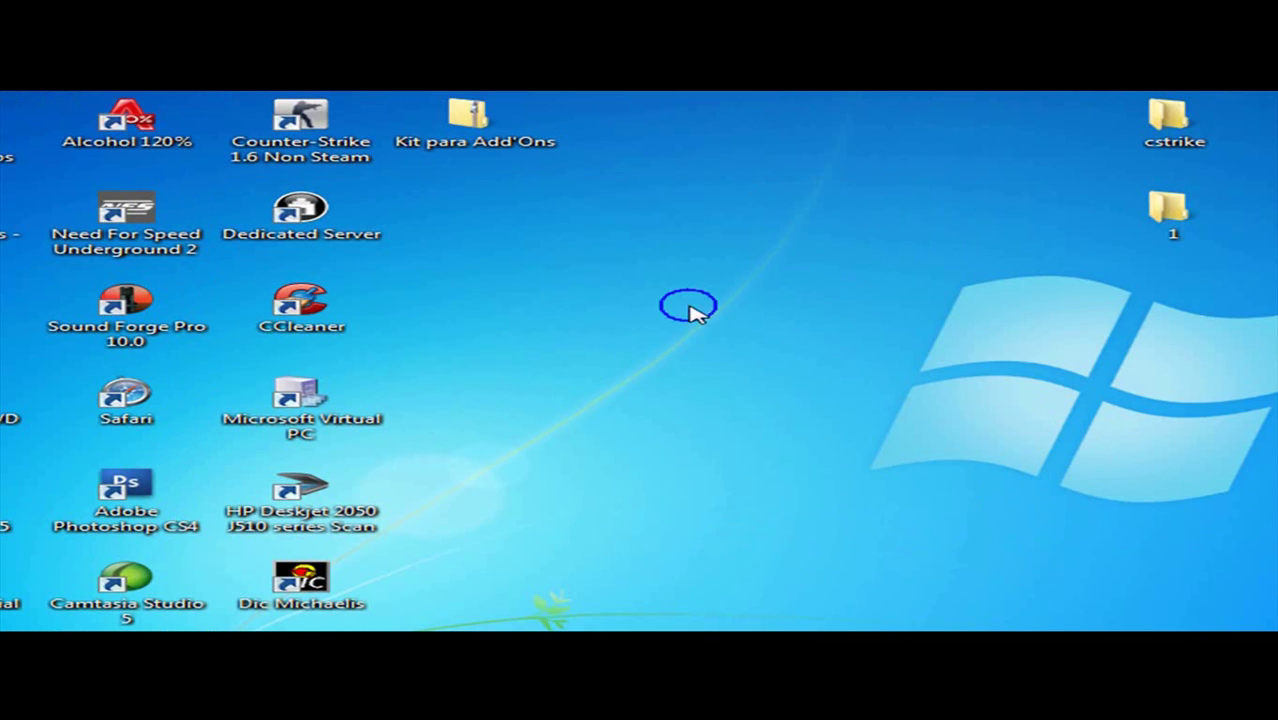
{"action": "right_click", "coordinate": [1200, 125]}
{"action": "left_click", "coordinate": [756, 241]}
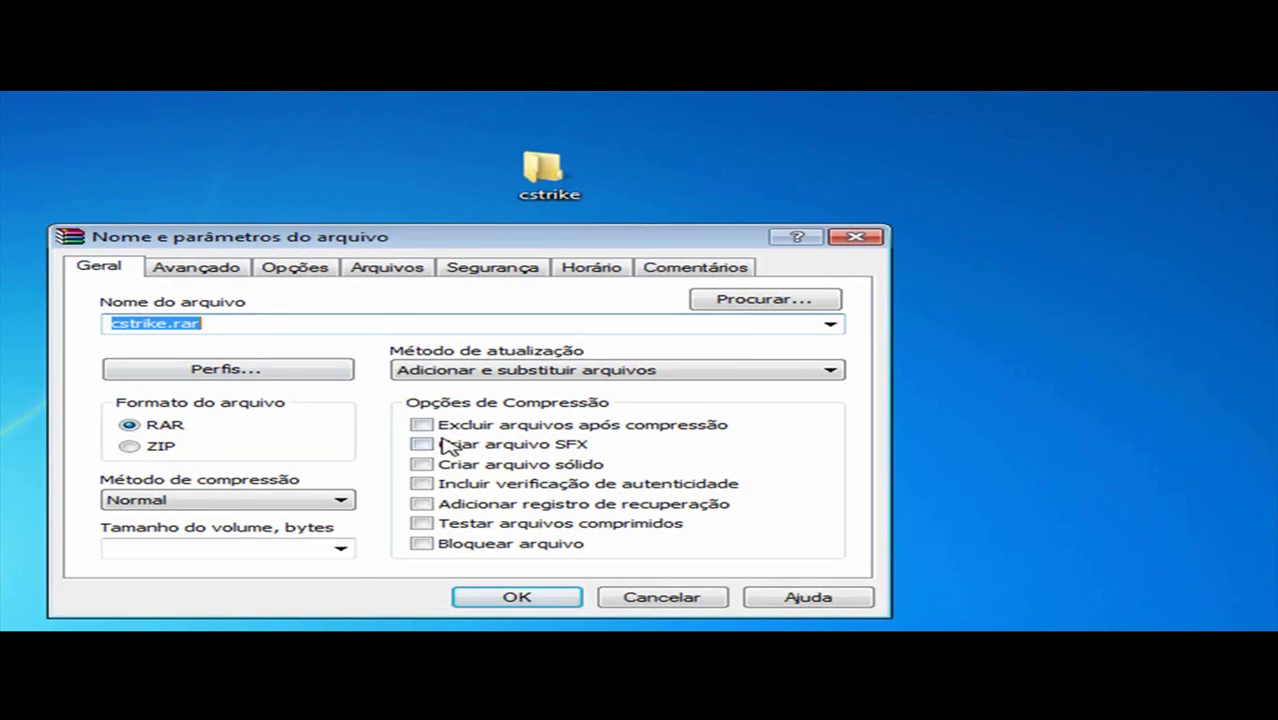
{"action": "left_click", "coordinate": [421, 444]}
{"action": "left_click", "coordinate": [228, 498]}
{"action": "left_click", "coordinate": [200, 584]}
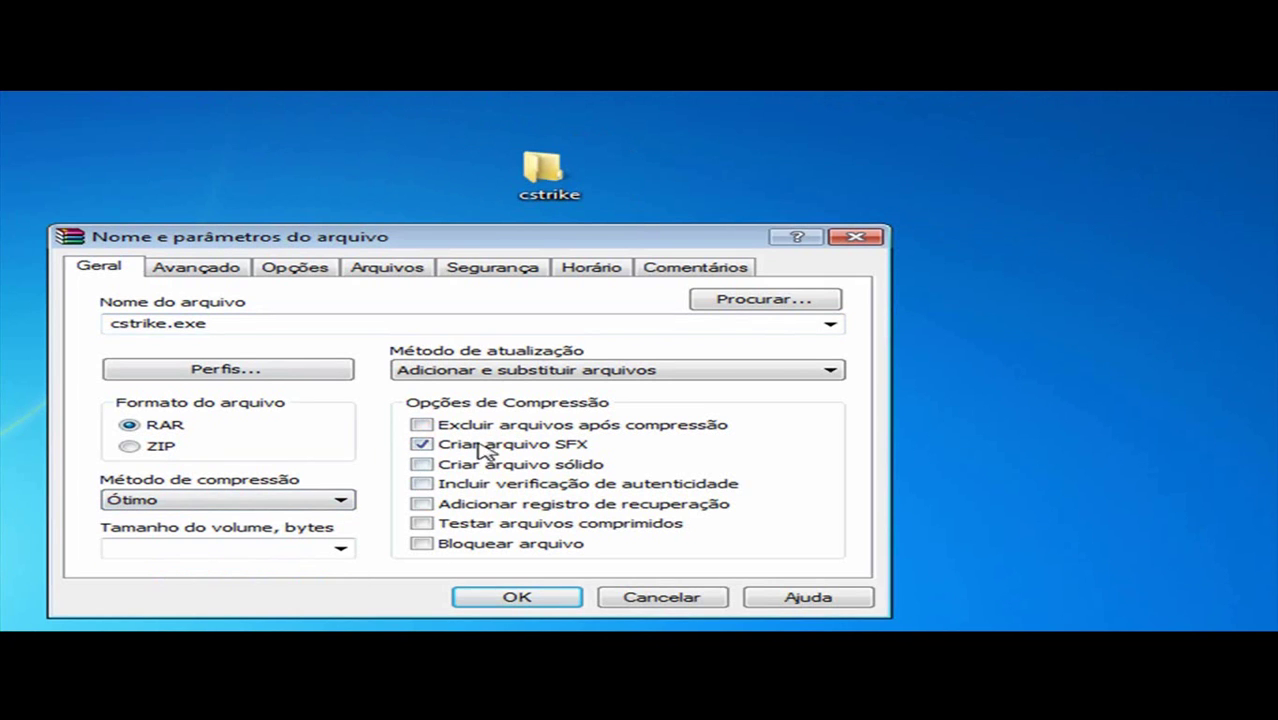
{"action": "left_click", "coordinate": [186, 268]}
{"action": "left_click", "coordinate": [98, 267]}
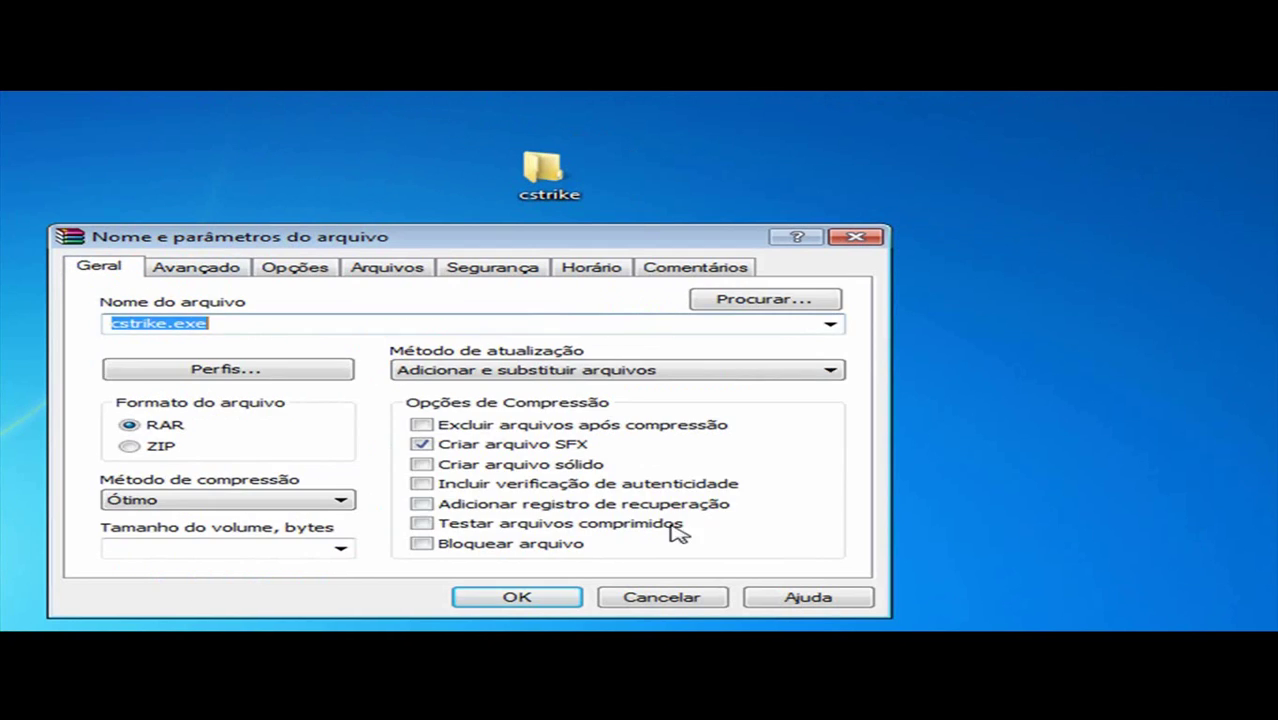
{"action": "left_click", "coordinate": [616, 594]}
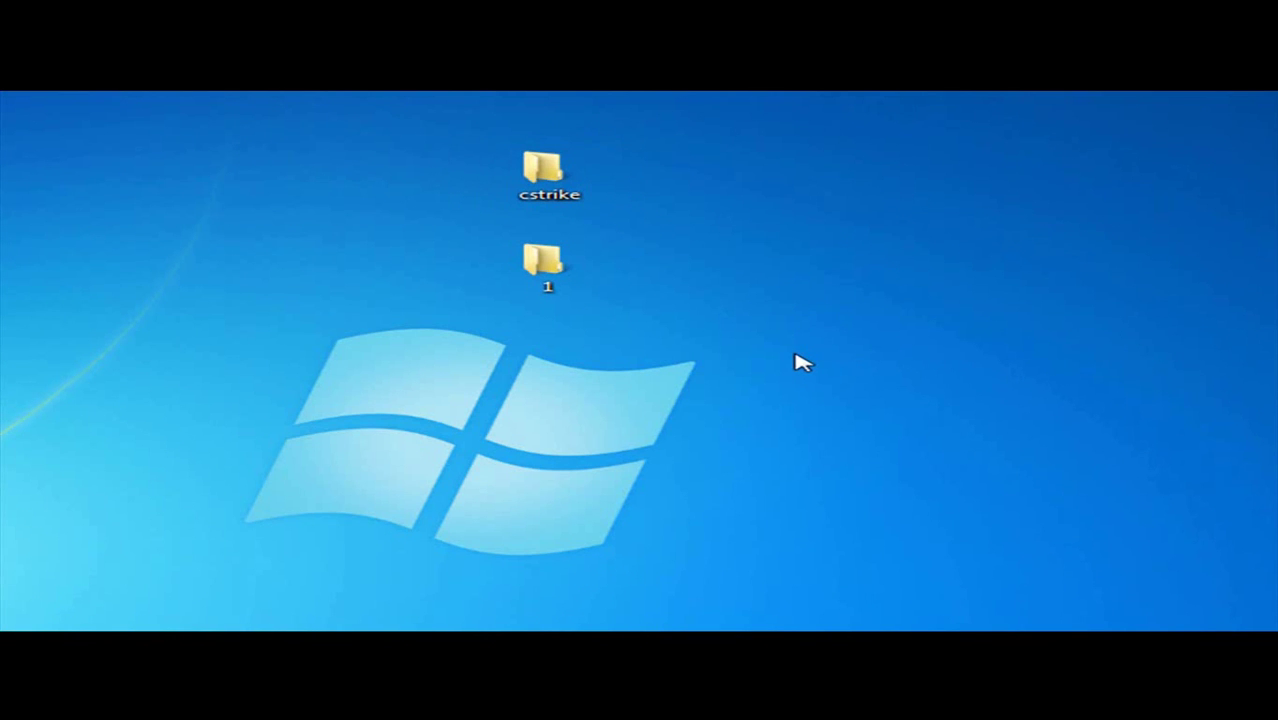
Step: Open the cstrike folder, select all its files to review them, then close it
{"action": "double_click", "coordinate": [572, 165]}
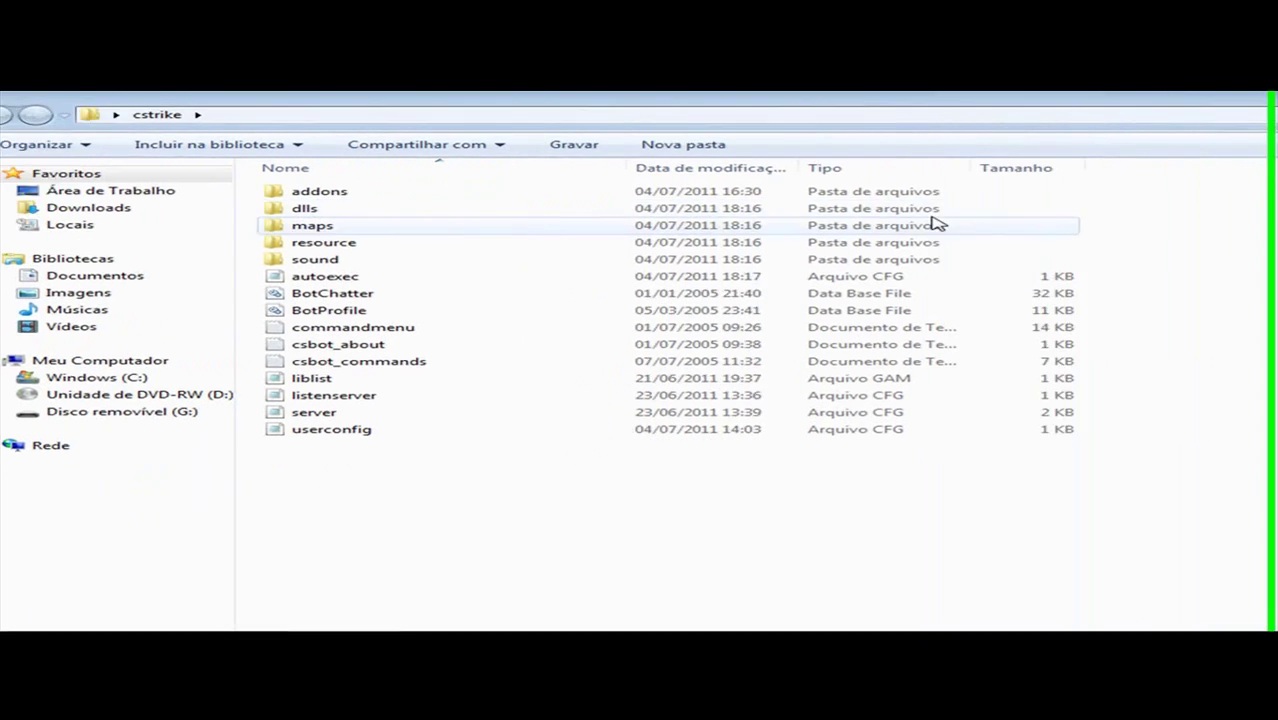
{"action": "left_click_drag", "start_coordinate": [1046, 195], "coordinate": [200, 448]}
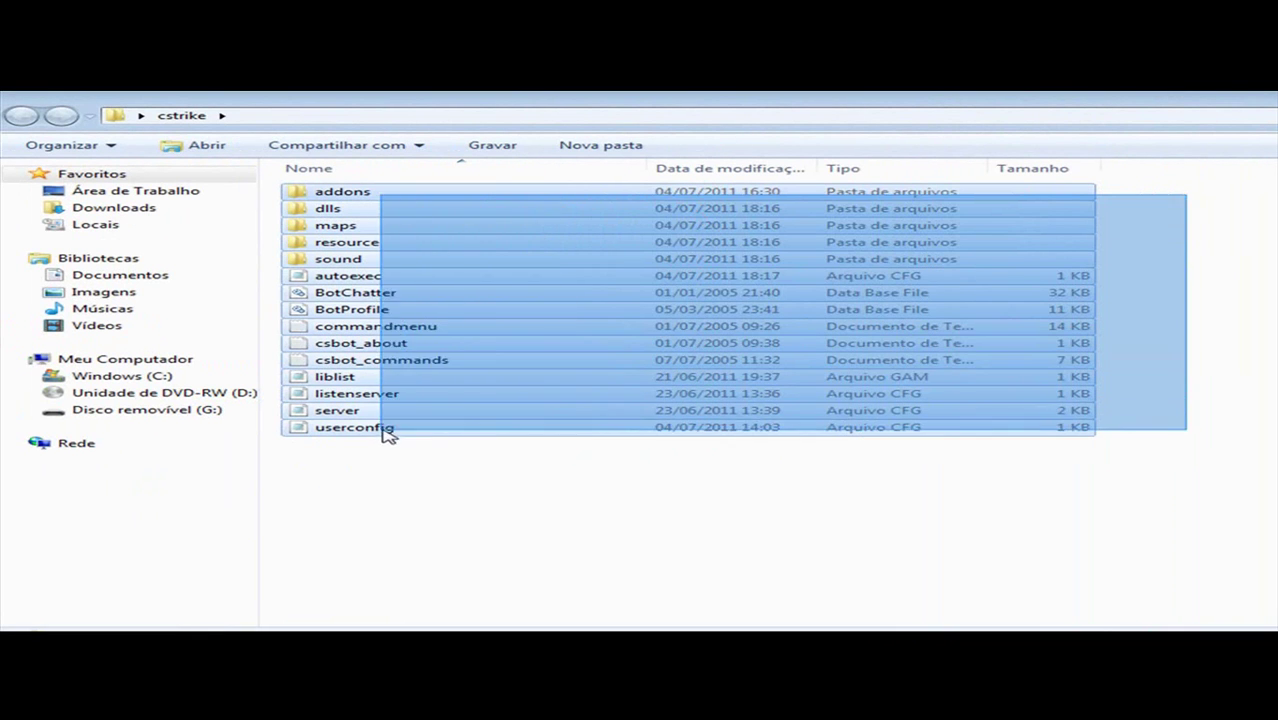
{"action": "left_click_drag", "start_coordinate": [408, 430], "coordinate": [405, 431]}
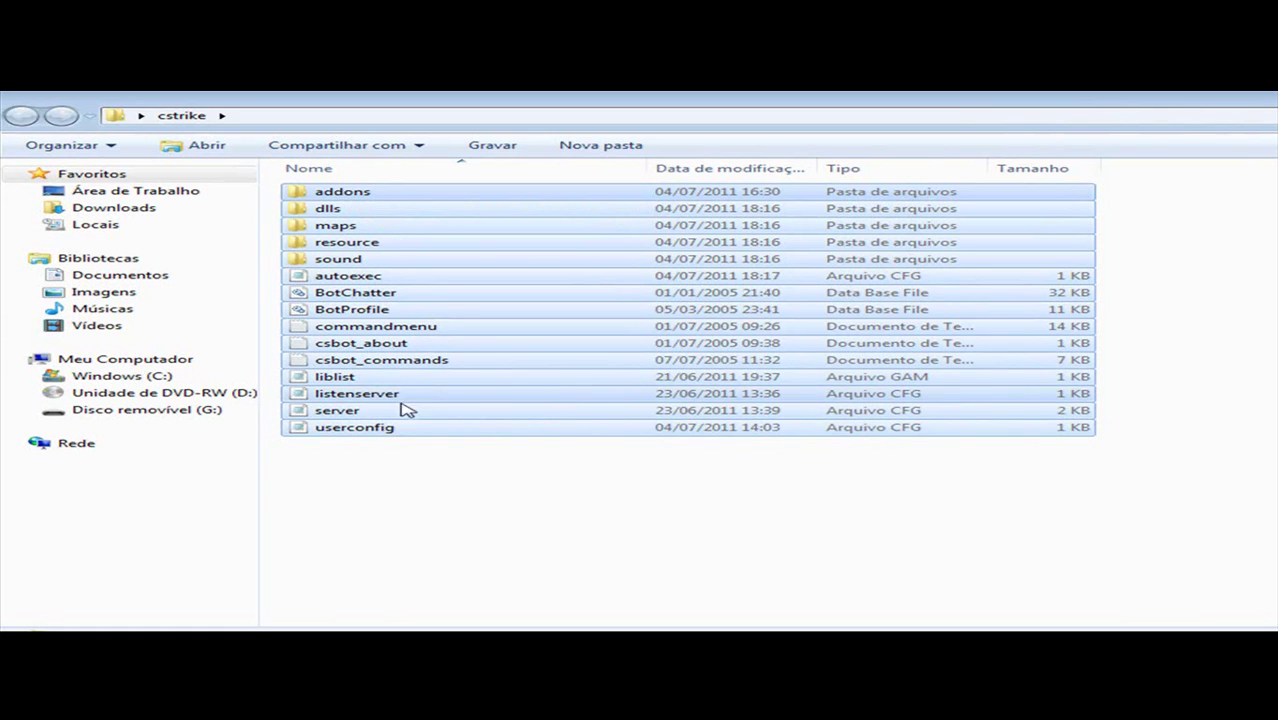
{"action": "left_click", "coordinate": [1270, 196]}
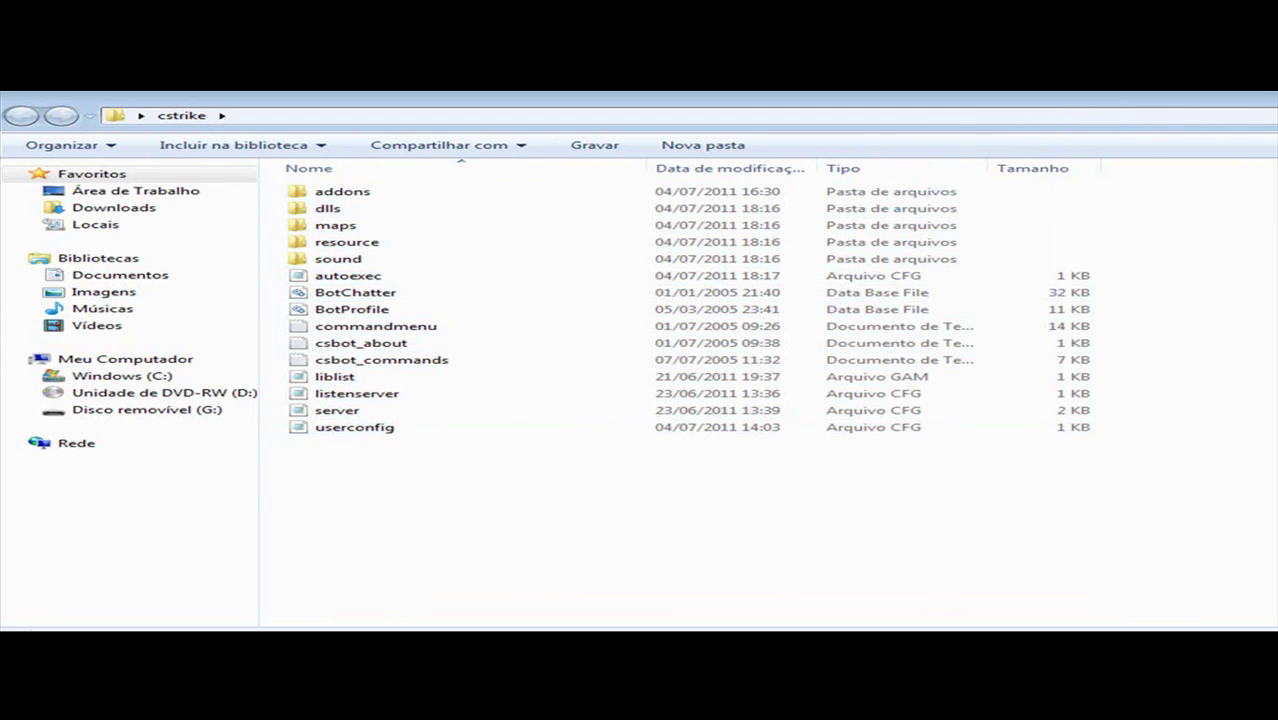
{"action": "key", "text": "super+d"}
Step: Permanently delete folder 1 and move the cstrike folder into its spot on the desktop
{"action": "left_click_drag", "start_coordinate": [1045, 188], "coordinate": [1003, 190]}
{"action": "left_click", "coordinate": [1034, 258]}
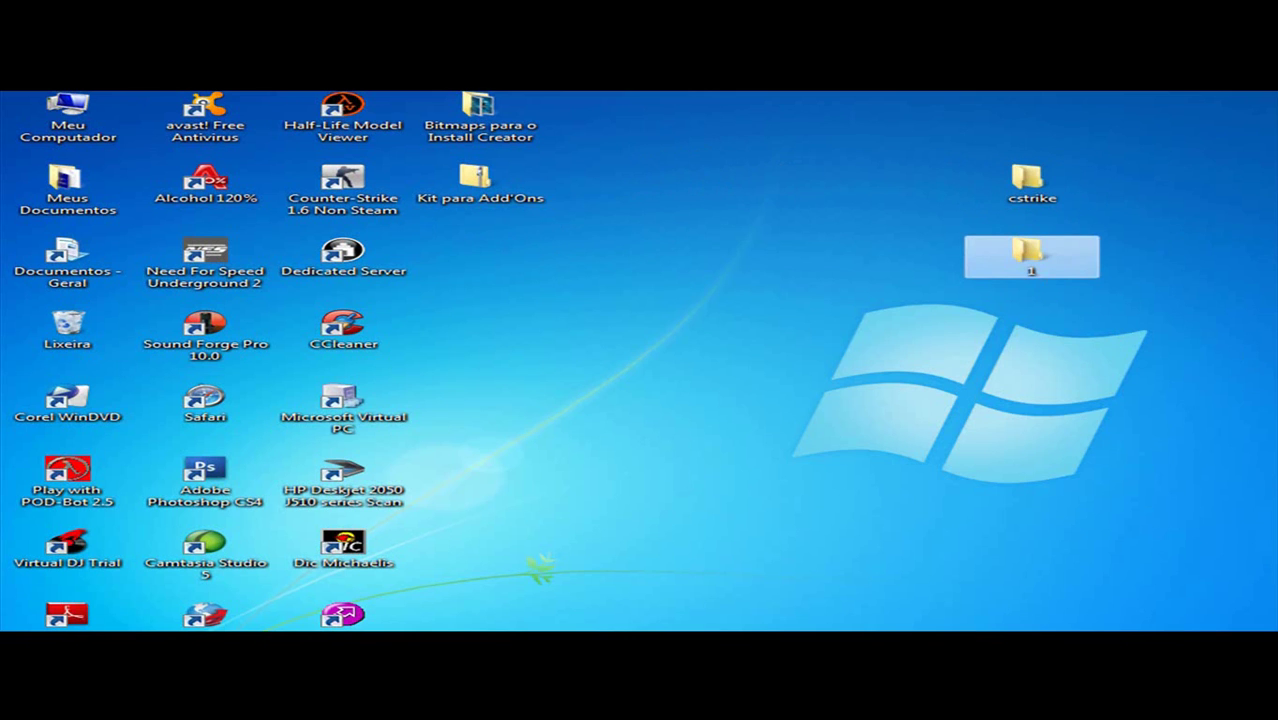
{"action": "key", "text": "shift+Delete"}
{"action": "key", "text": "Return"}
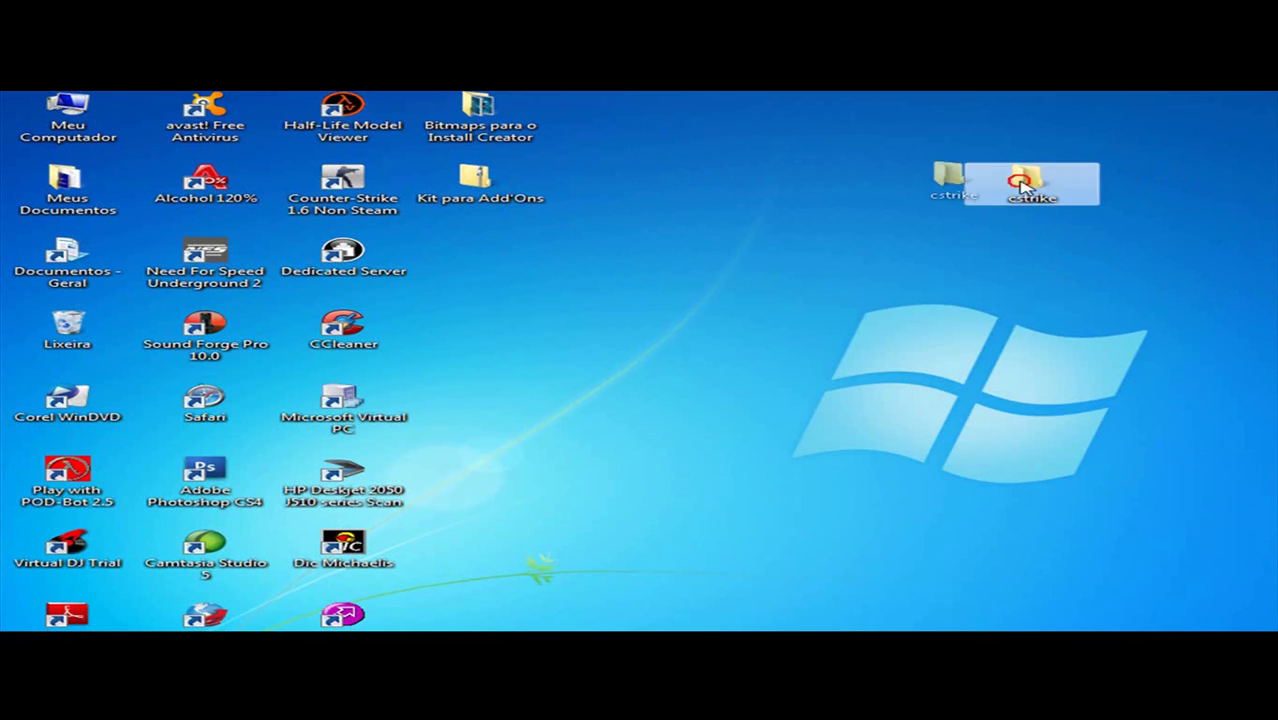
{"action": "left_click_drag", "start_coordinate": [614, 115], "coordinate": [1082, 258]}
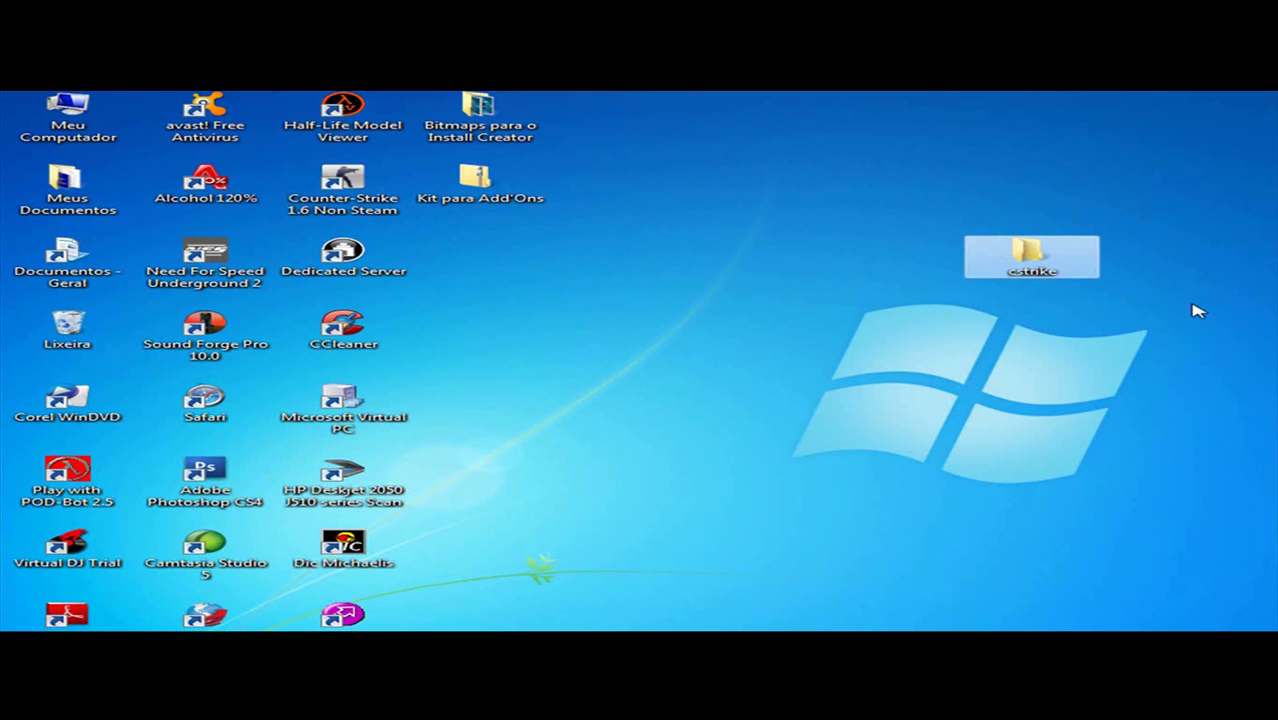
Step: Browse Kit para Add'Ons > Extras > Plugins > Trilha das Granadas and select grenade_trail.amxx
{"action": "double_click", "coordinate": [460, 185]}
{"action": "double_click", "coordinate": [408, 209]}
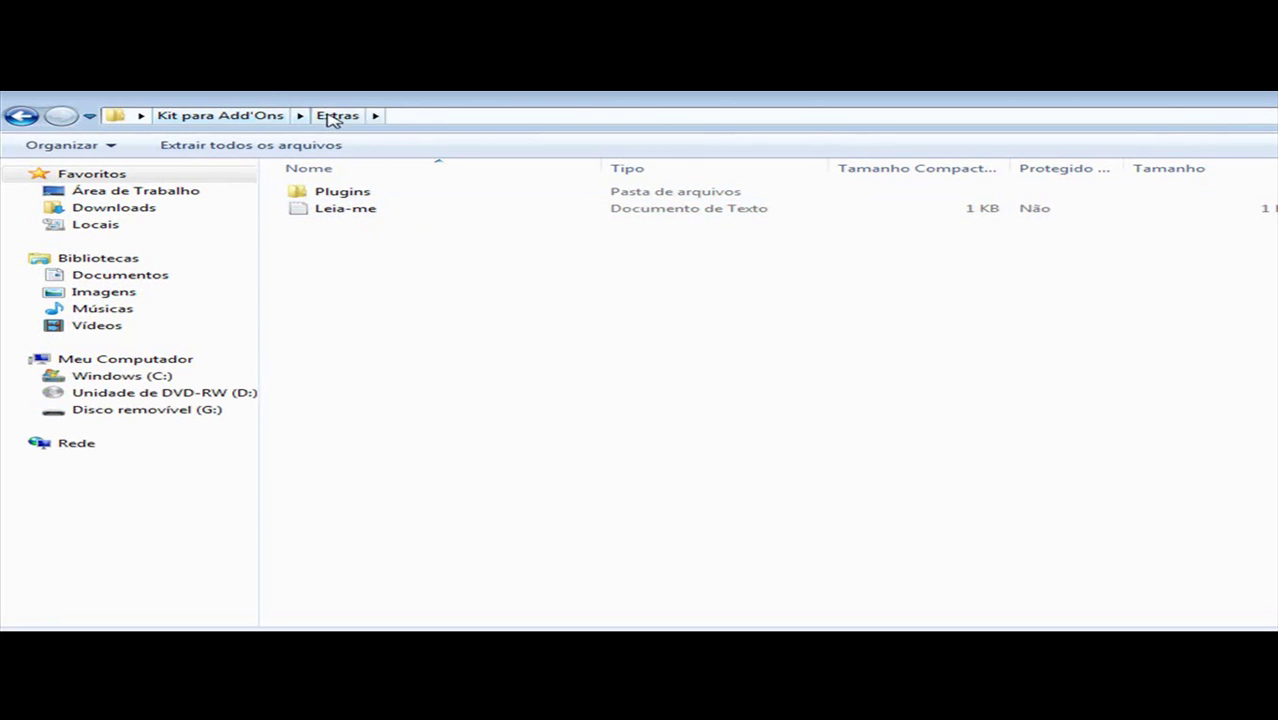
{"action": "double_click", "coordinate": [370, 191]}
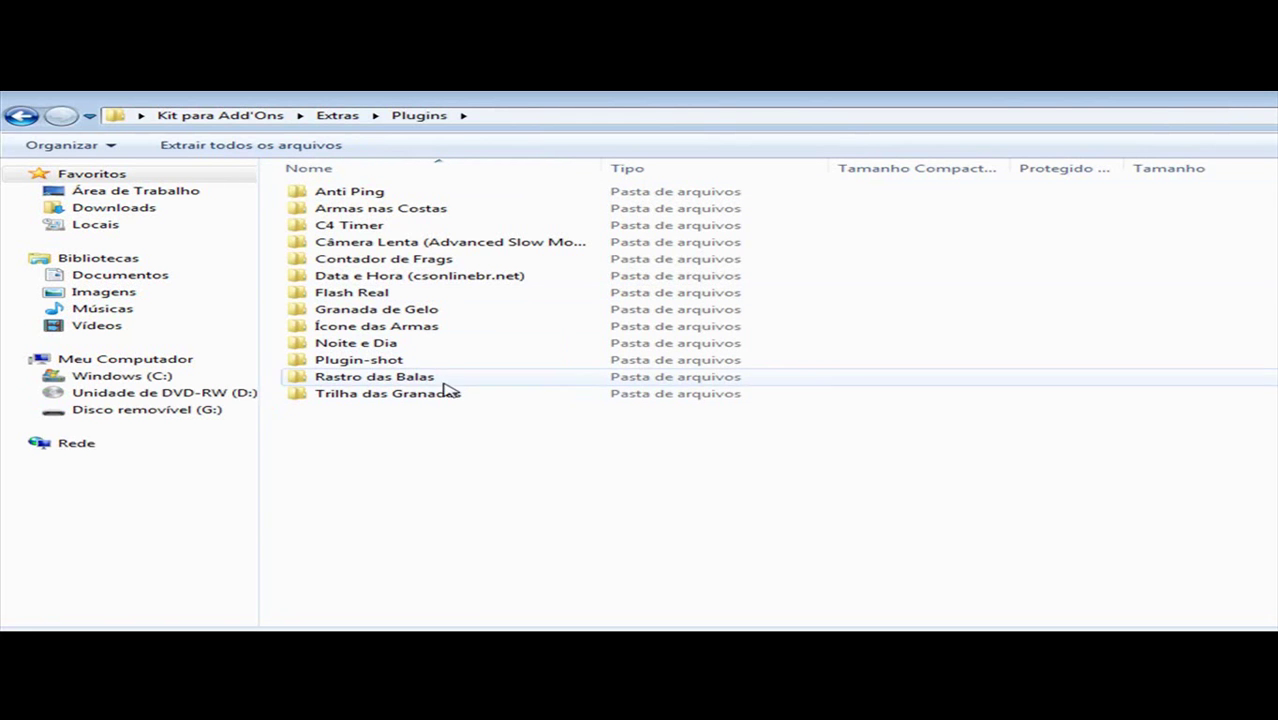
{"action": "double_click", "coordinate": [414, 394]}
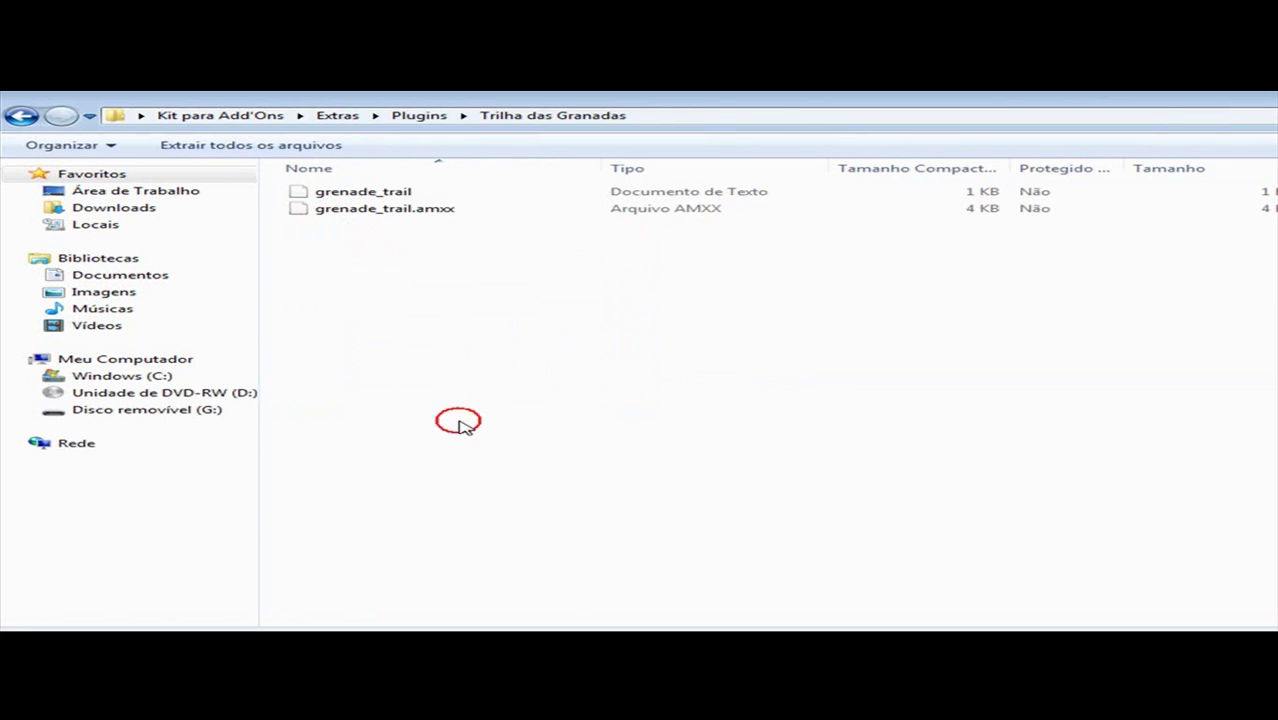
{"action": "left_click", "coordinate": [408, 208]}
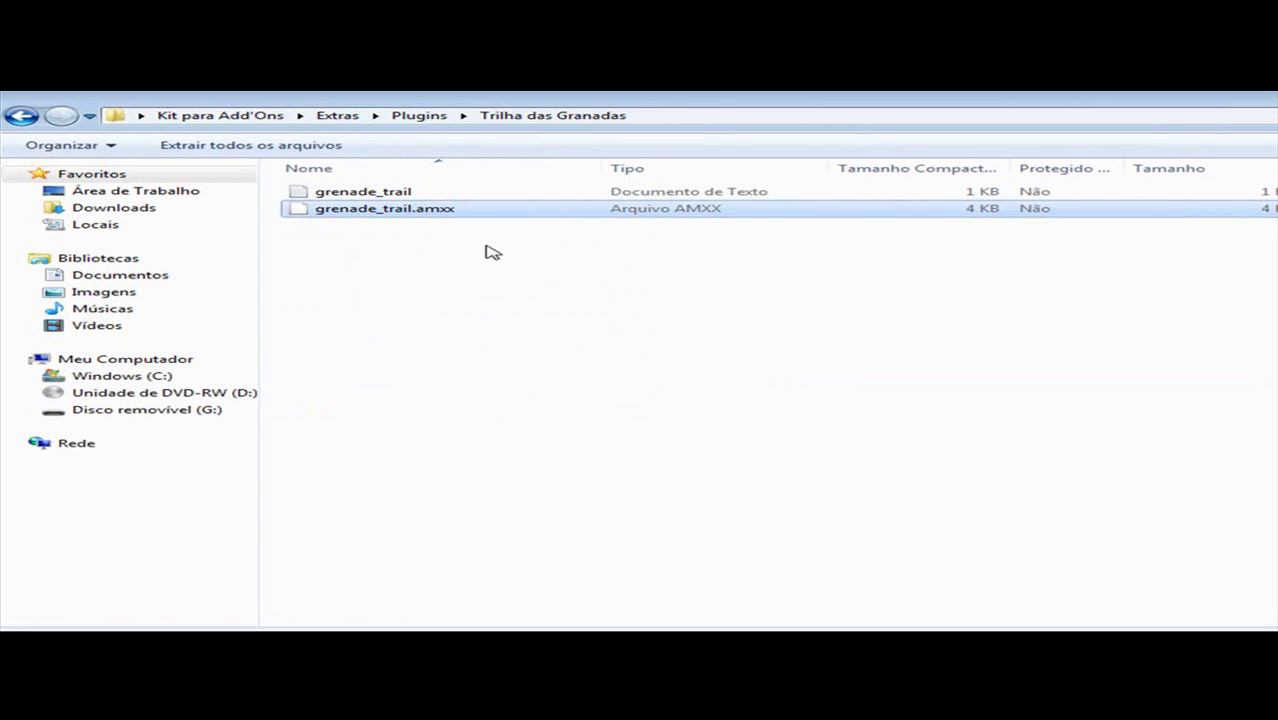
{"action": "right_click", "coordinate": [412, 220]}
{"action": "left_click", "coordinate": [472, 290]}
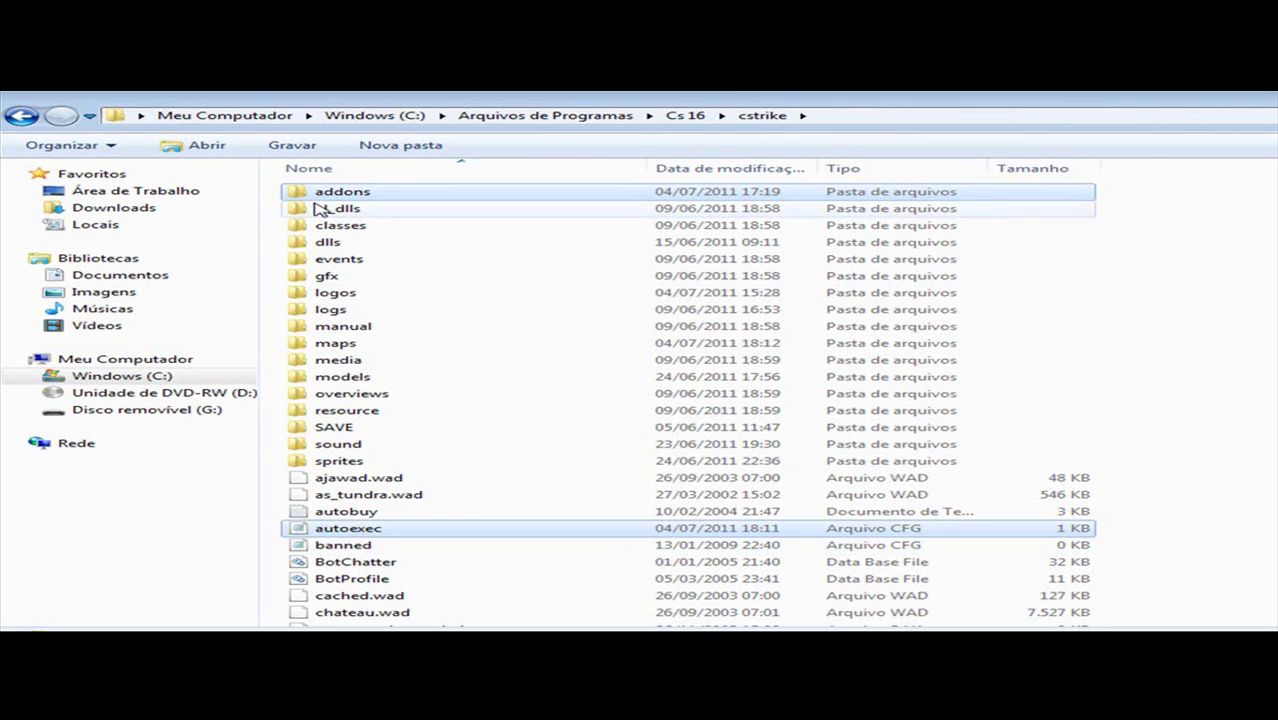
Step: Drop grenade_trail.amxx into cstrike's addons/amxmodx/plugins folder, then open the amxmodx configs folder
{"action": "double_click", "coordinate": [340, 192]}
{"action": "double_click", "coordinate": [388, 196]}
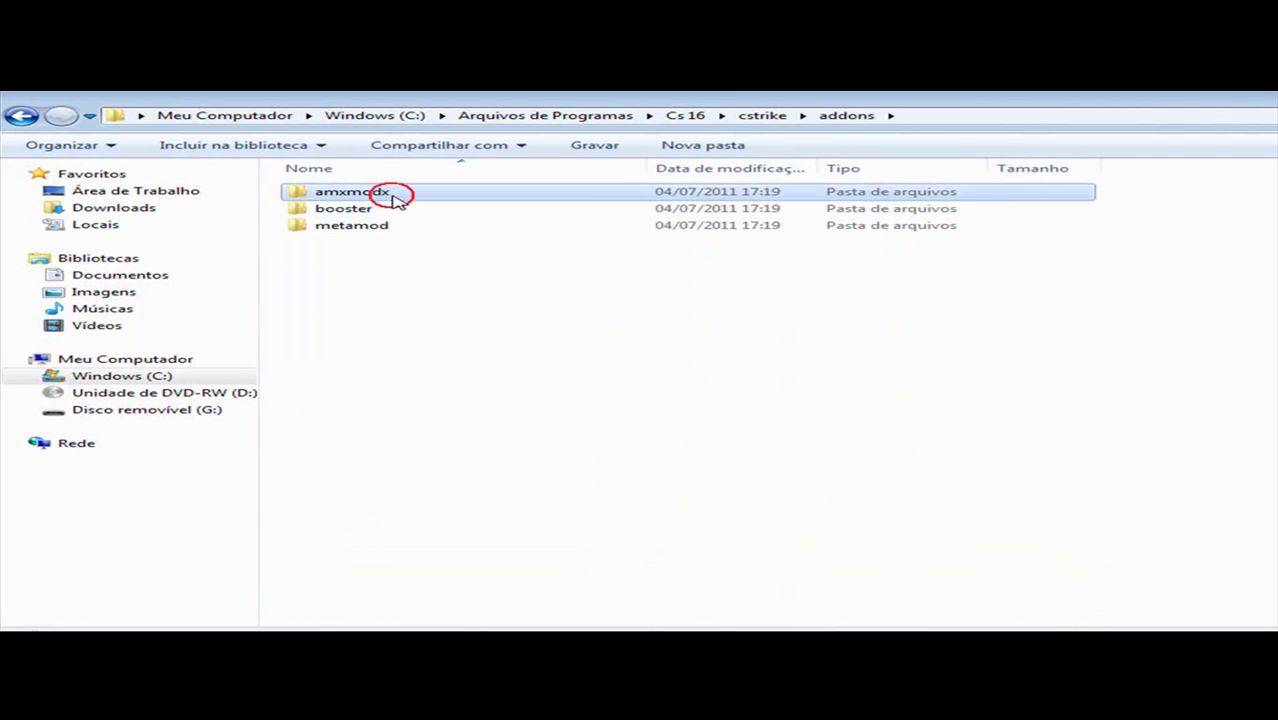
{"action": "double_click", "coordinate": [368, 277]}
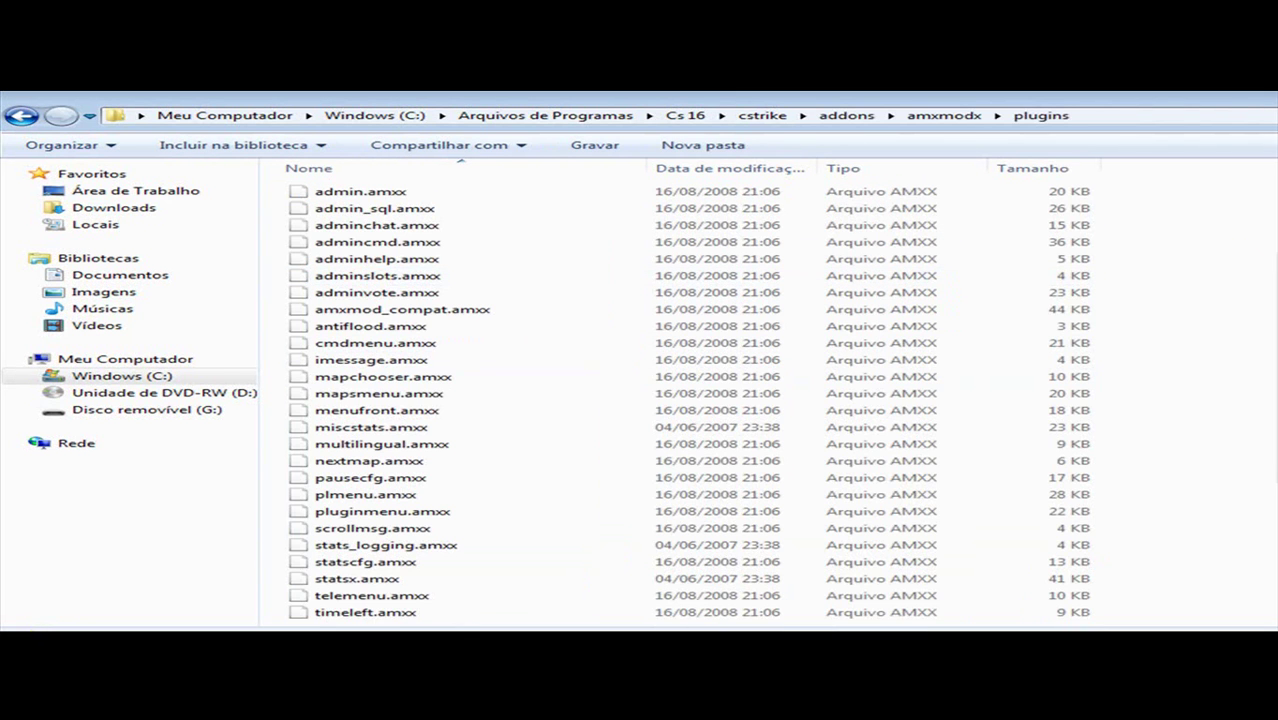
{"action": "left_click_drag", "start_coordinate": [1277, 350], "coordinate": [1110, 348]}
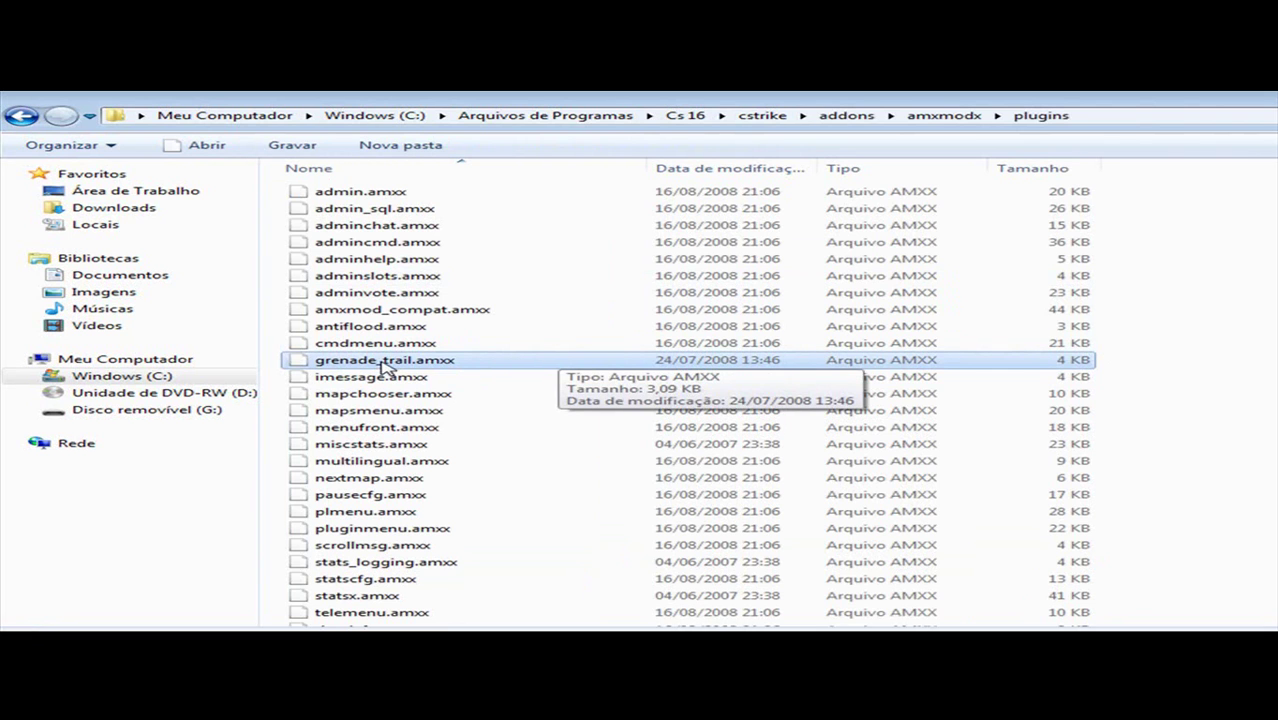
{"action": "left_click", "coordinate": [382, 362]}
{"action": "key", "text": "ctrl+c"}
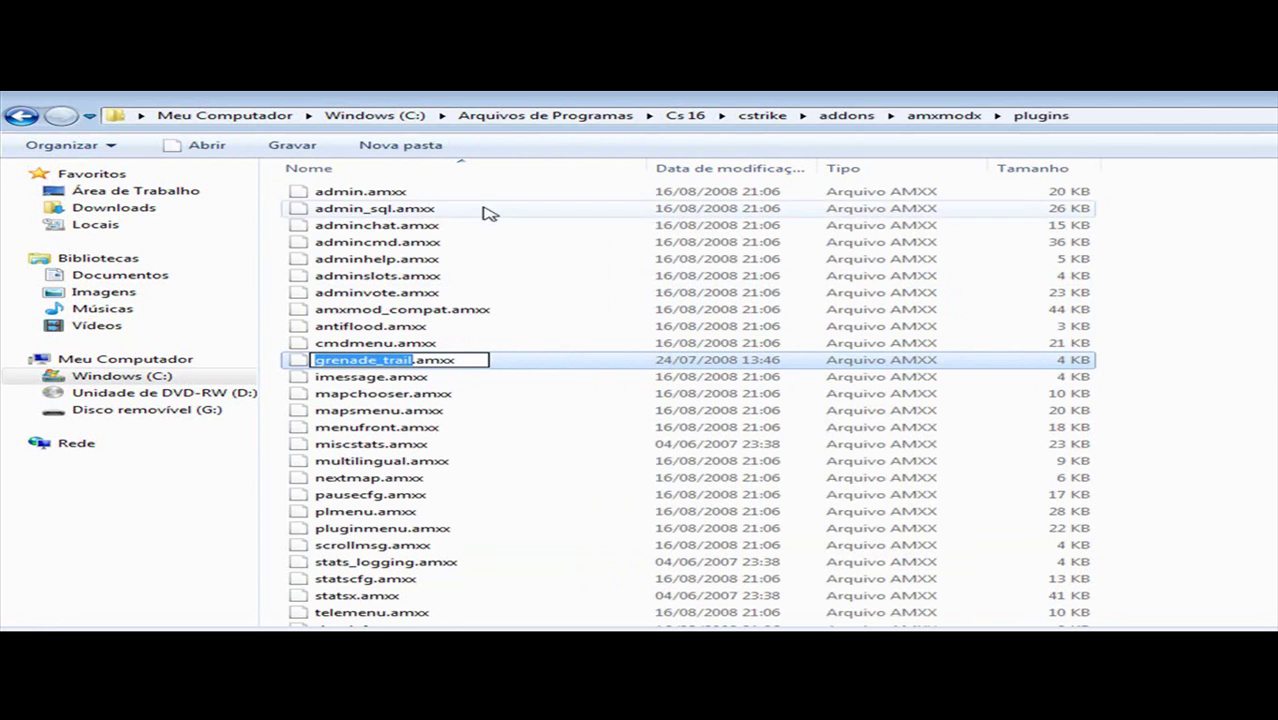
{"action": "left_click", "coordinate": [24, 116]}
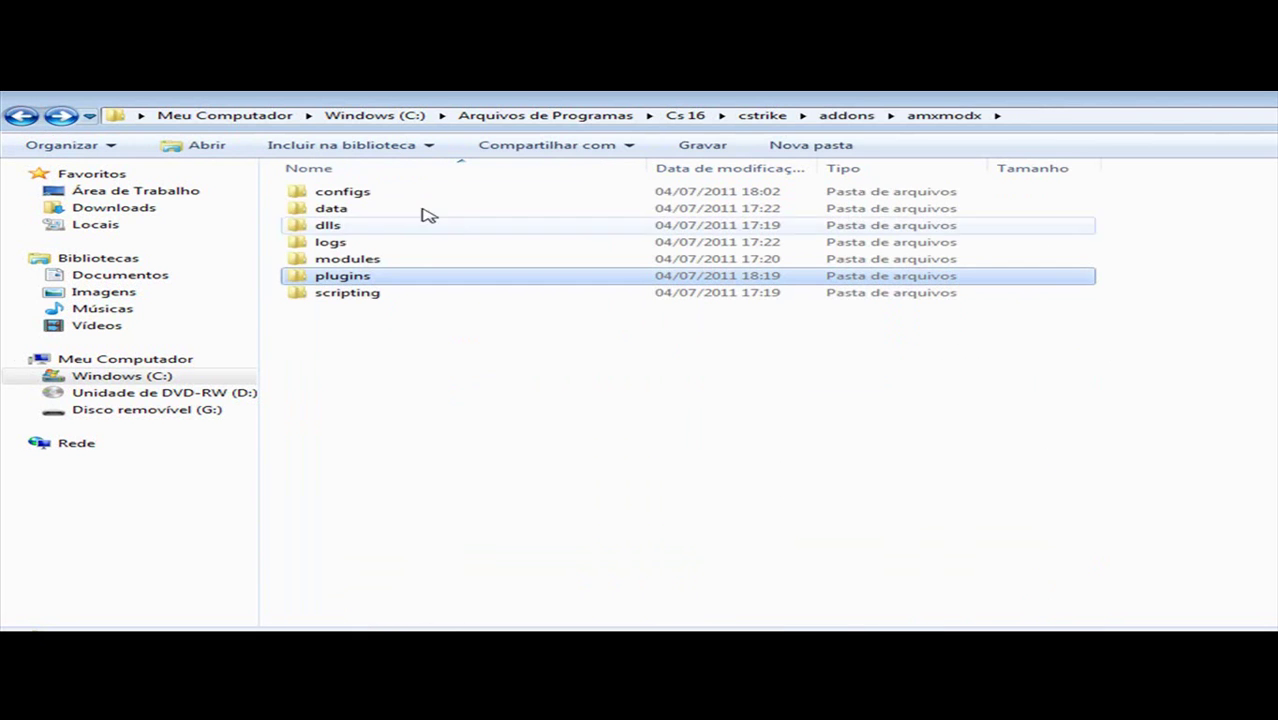
{"action": "double_click", "coordinate": [385, 192]}
Step: Add the line 'grenade_trail.amxx ; Trilha das Granadas' under the Custom section of plugins.ini
{"action": "double_click", "coordinate": [379, 378]}
{"action": "scroll", "coordinate": [856, 427], "scroll_direction": "down", "scroll_amount": 6}
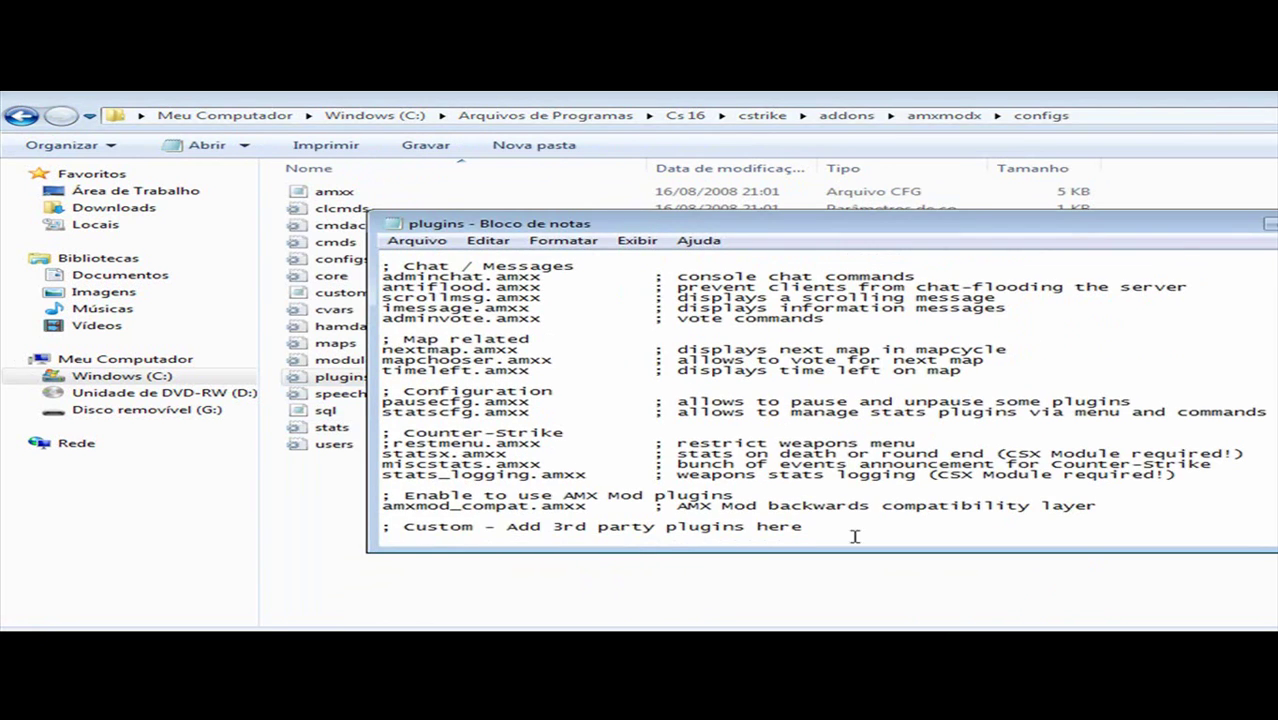
{"action": "left_click", "coordinate": [800, 537]}
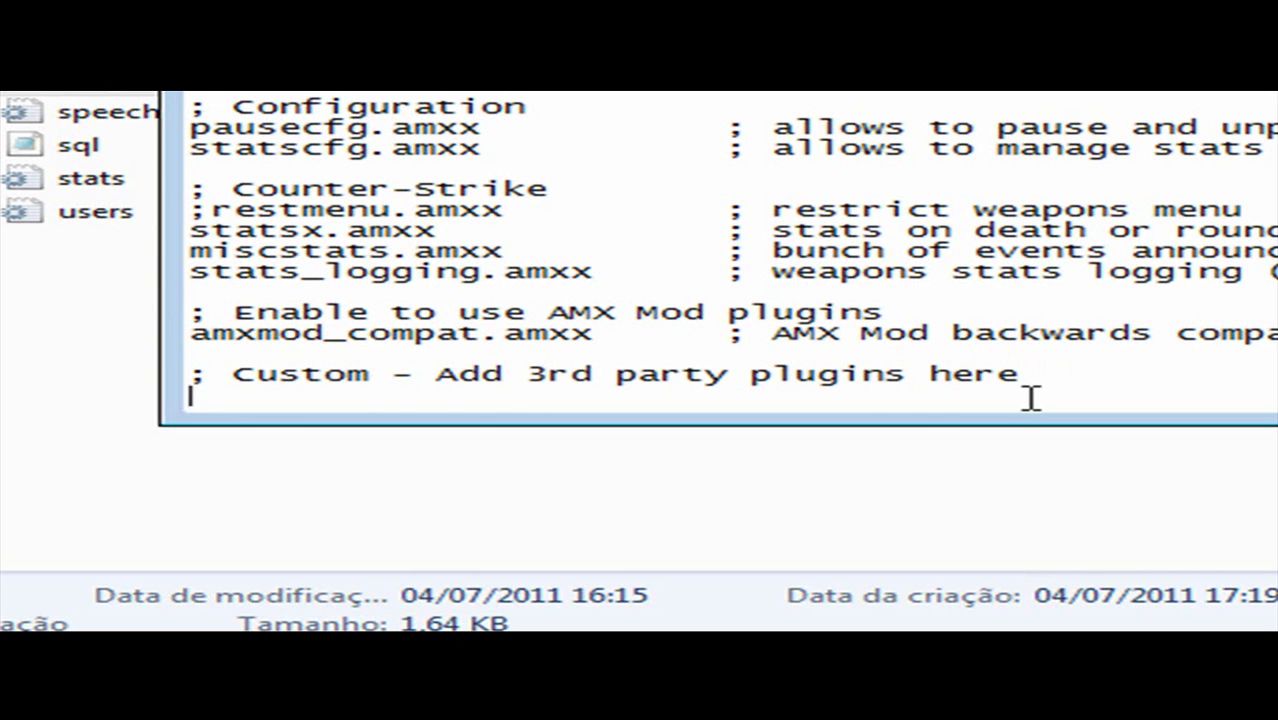
{"action": "key", "text": "ctrl+v"}
{"action": "type", "text": ".amxx"}
{"action": "key", "text": "Tab"}
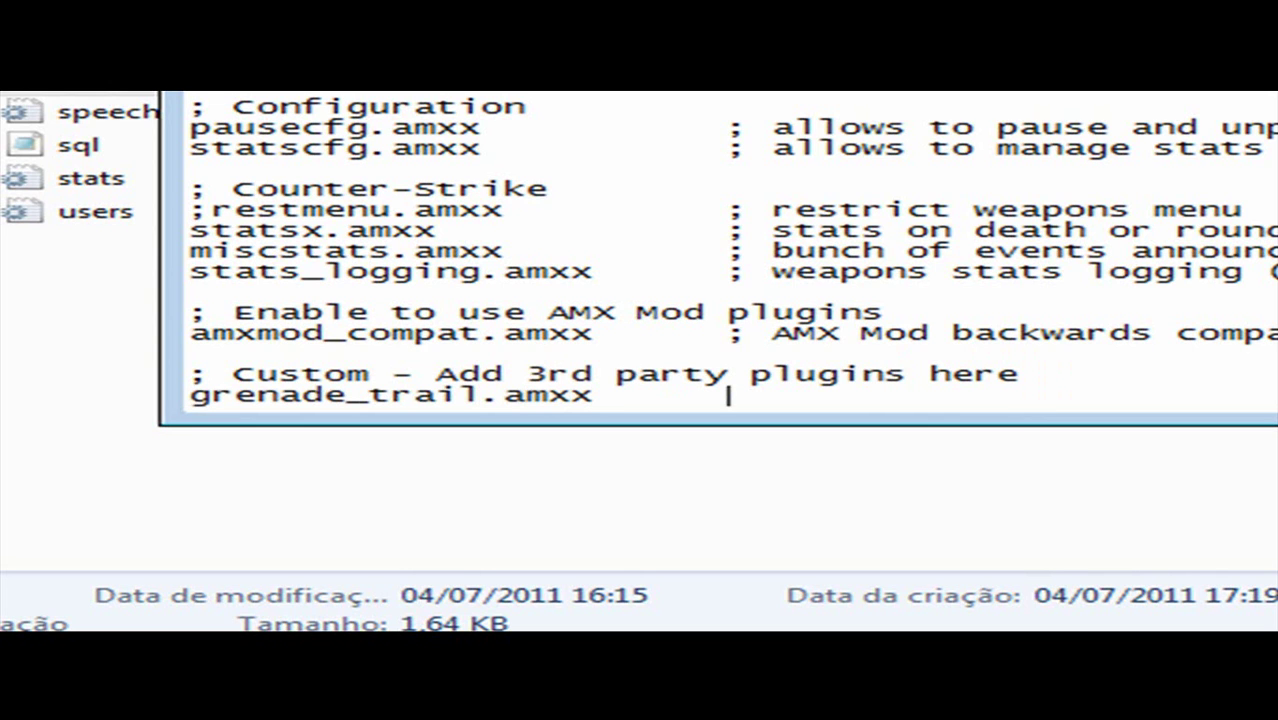
{"action": "type", "text": ";"}
{"action": "type", "text": "Trilha "}
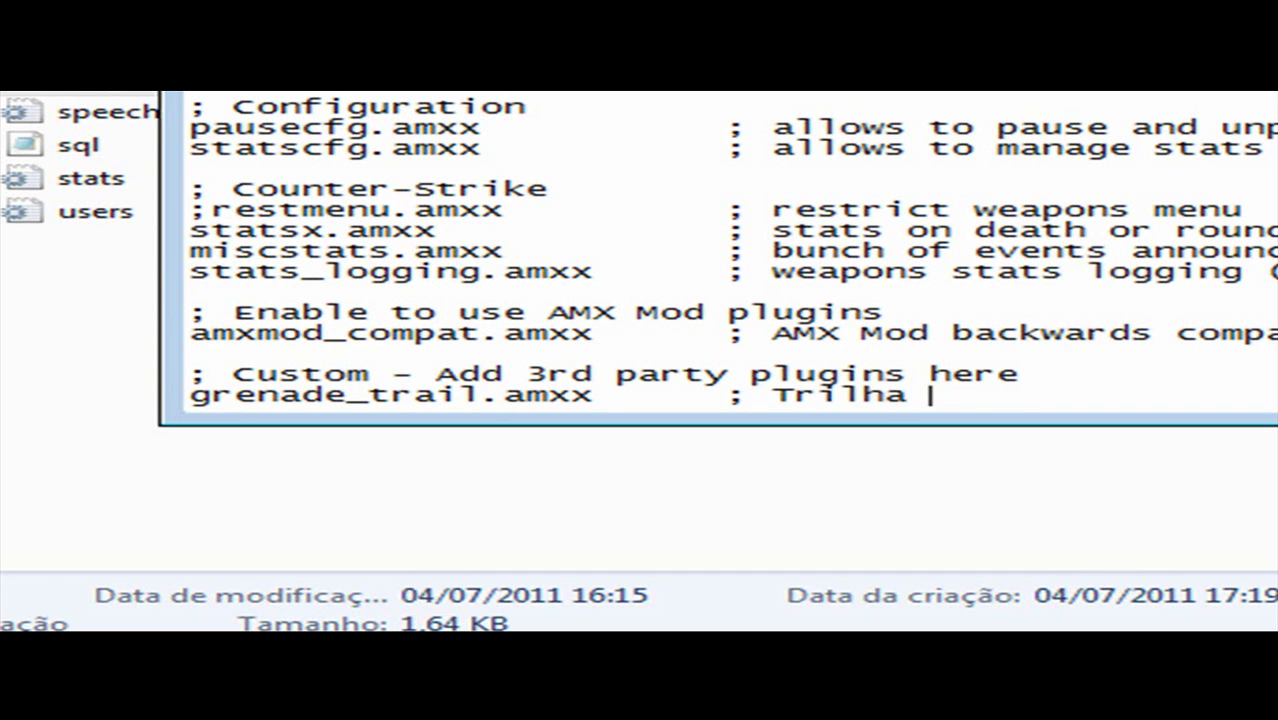
{"action": "type", "text": "das Granadas"}
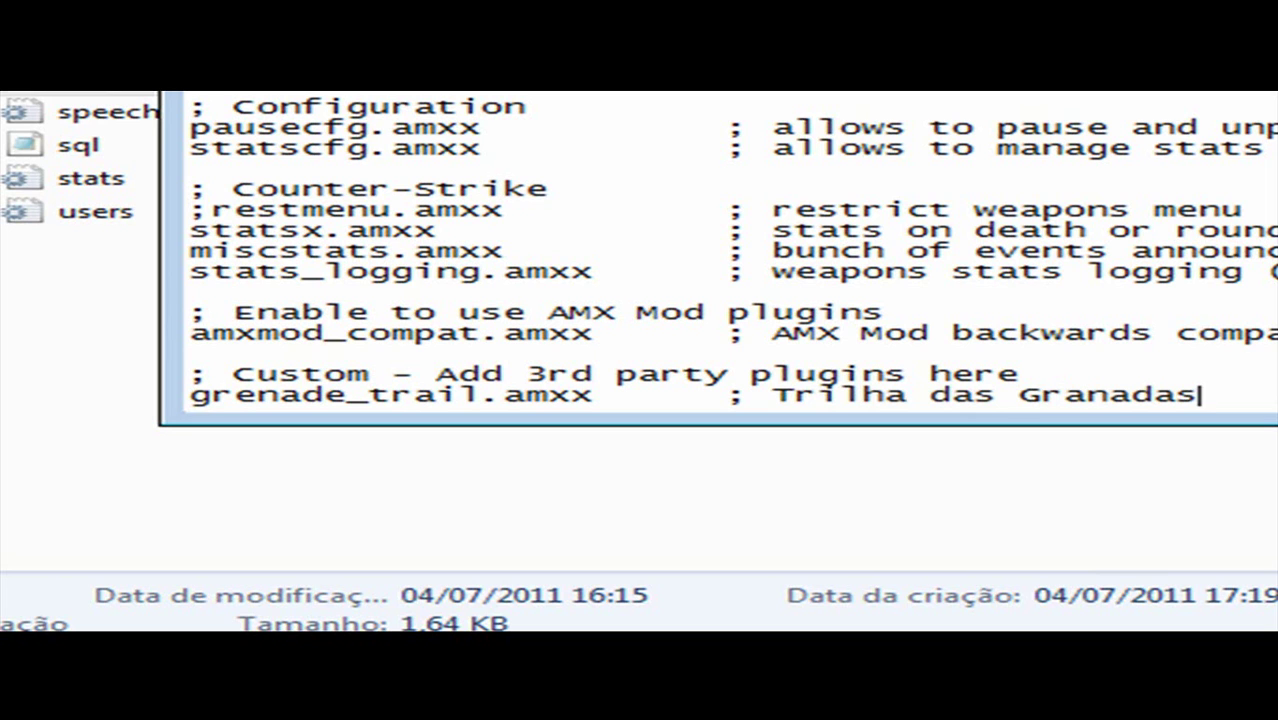
{"action": "left_click", "coordinate": [189, 395]}
{"action": "type", "text": ";"}
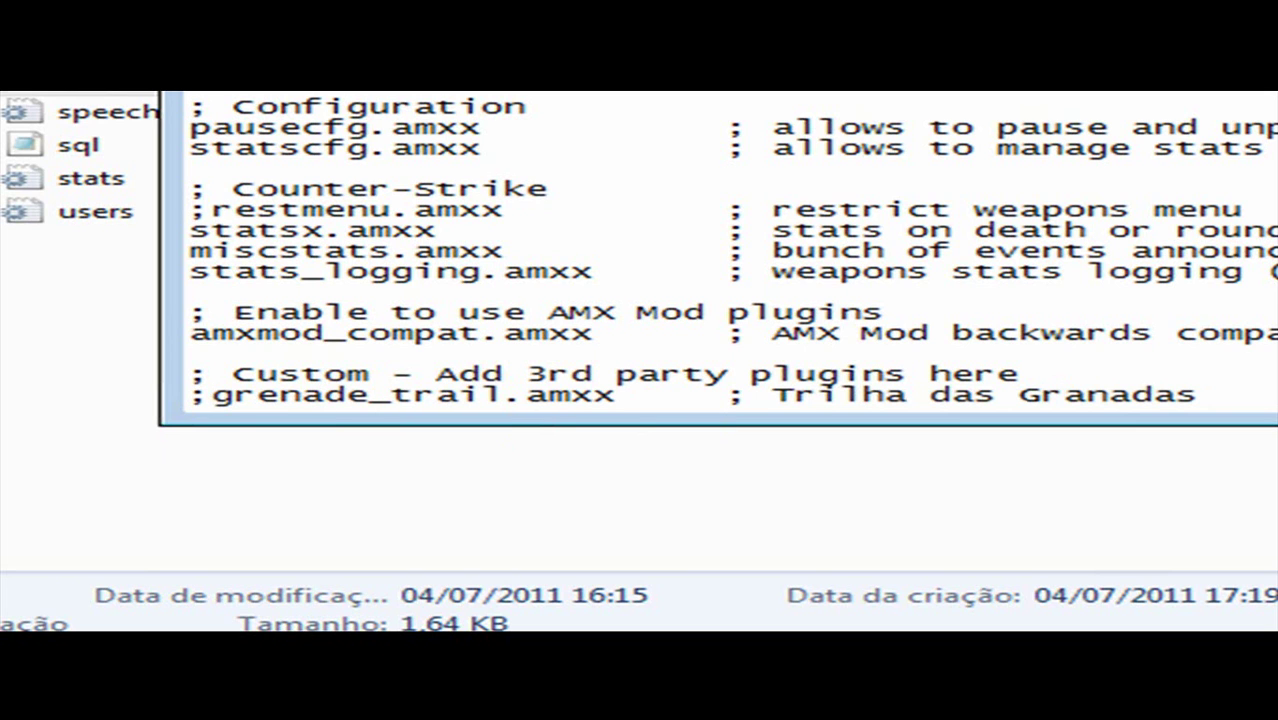
{"action": "key", "text": "BackSpace"}
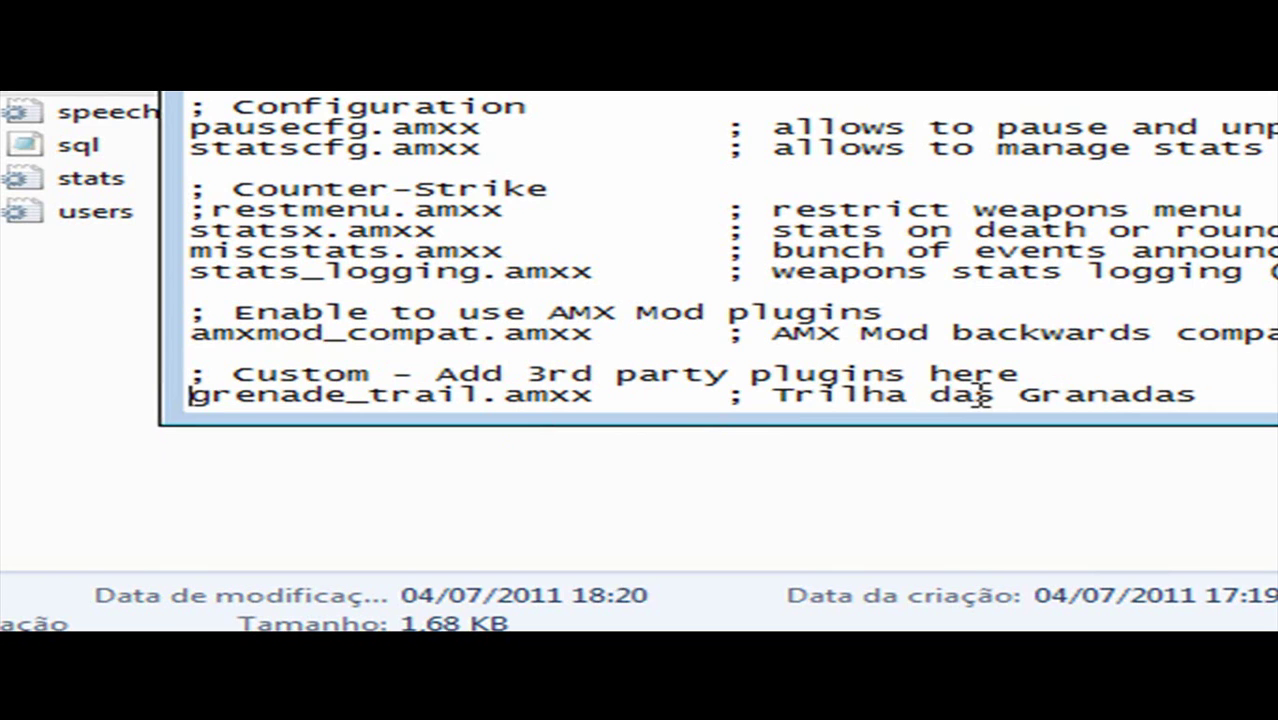
Step: Save plugins.ini, then close Notepad and the Explorer window
{"action": "key", "text": "ctrl+s"}
{"action": "left_click", "coordinate": [410, 243]}
{"action": "left_click", "coordinate": [456, 305]}
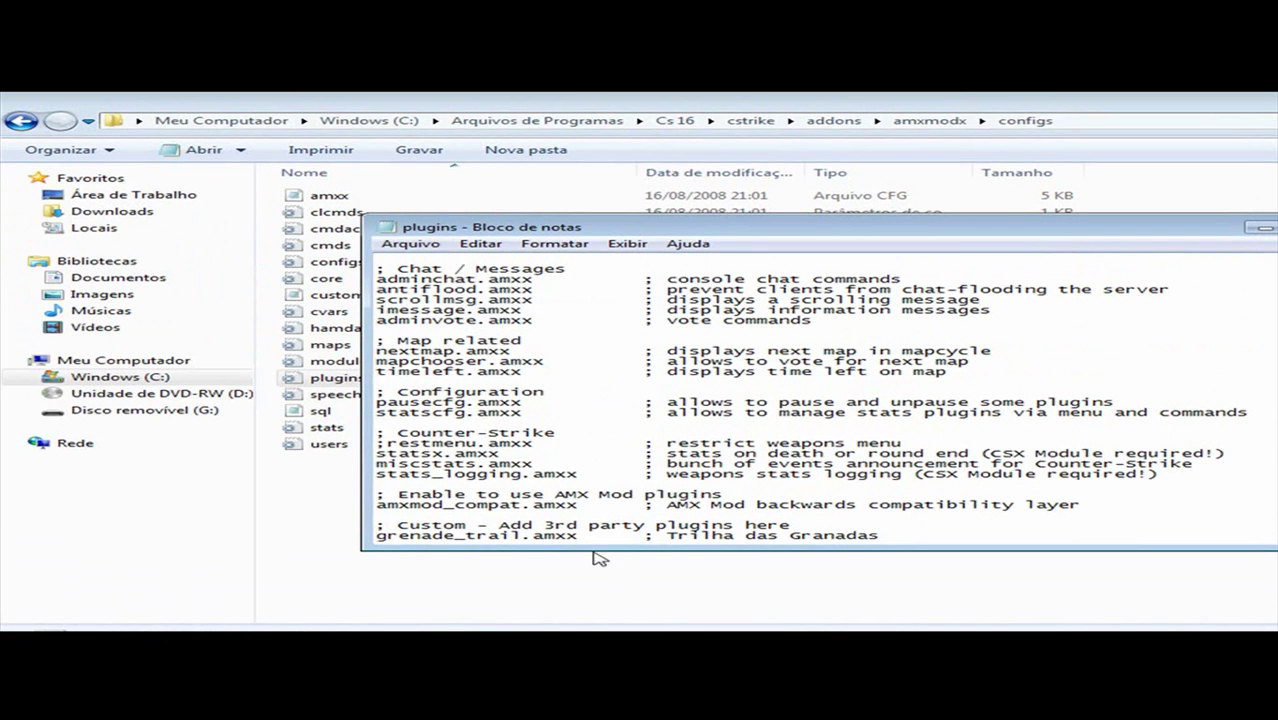
{"action": "key", "text": "alt+F4"}
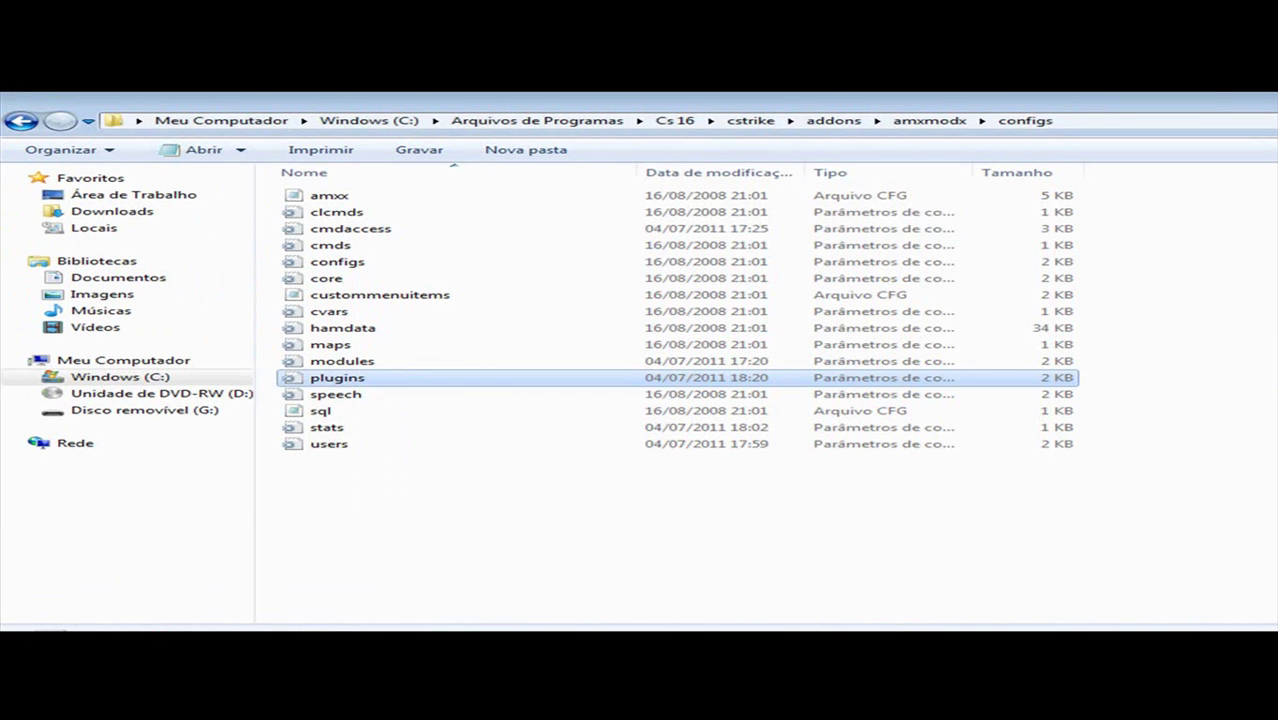
{"action": "key", "text": "alt+F4"}
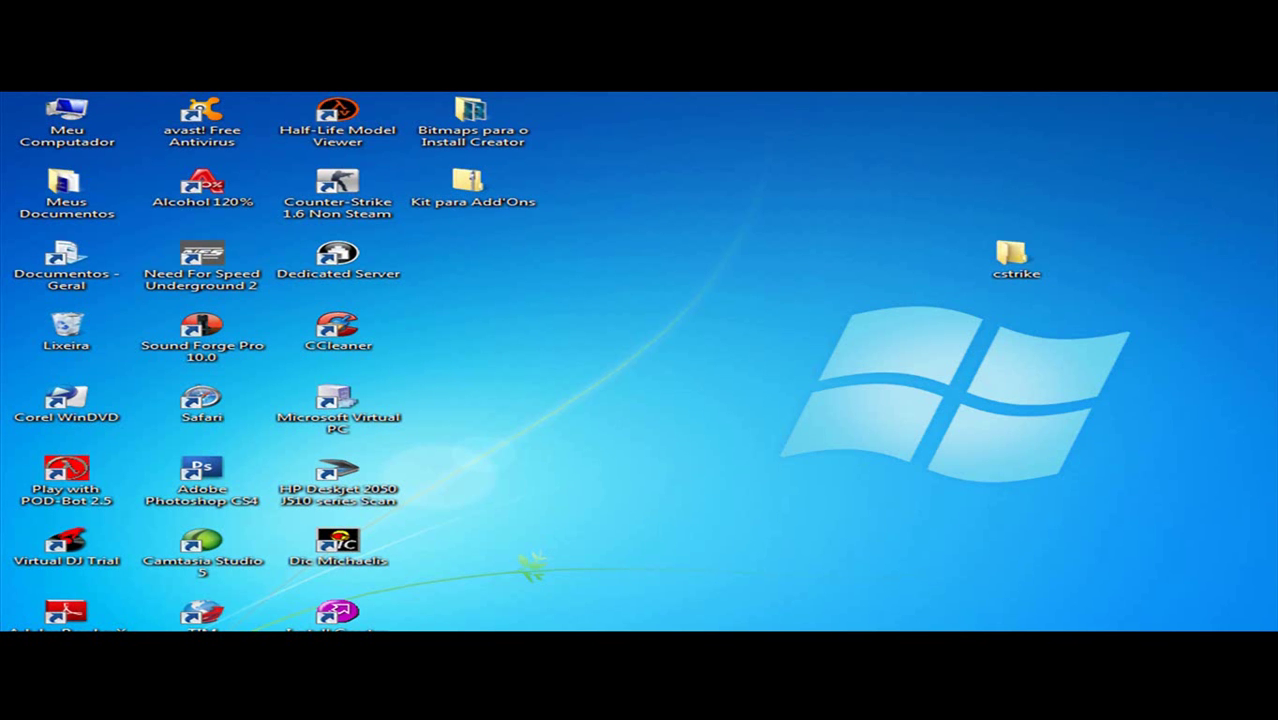
Step: Launch and quit Counter-Strike, then open its shortcut's target location, the Cs 16 folder
{"action": "double_click", "coordinate": [370, 207]}
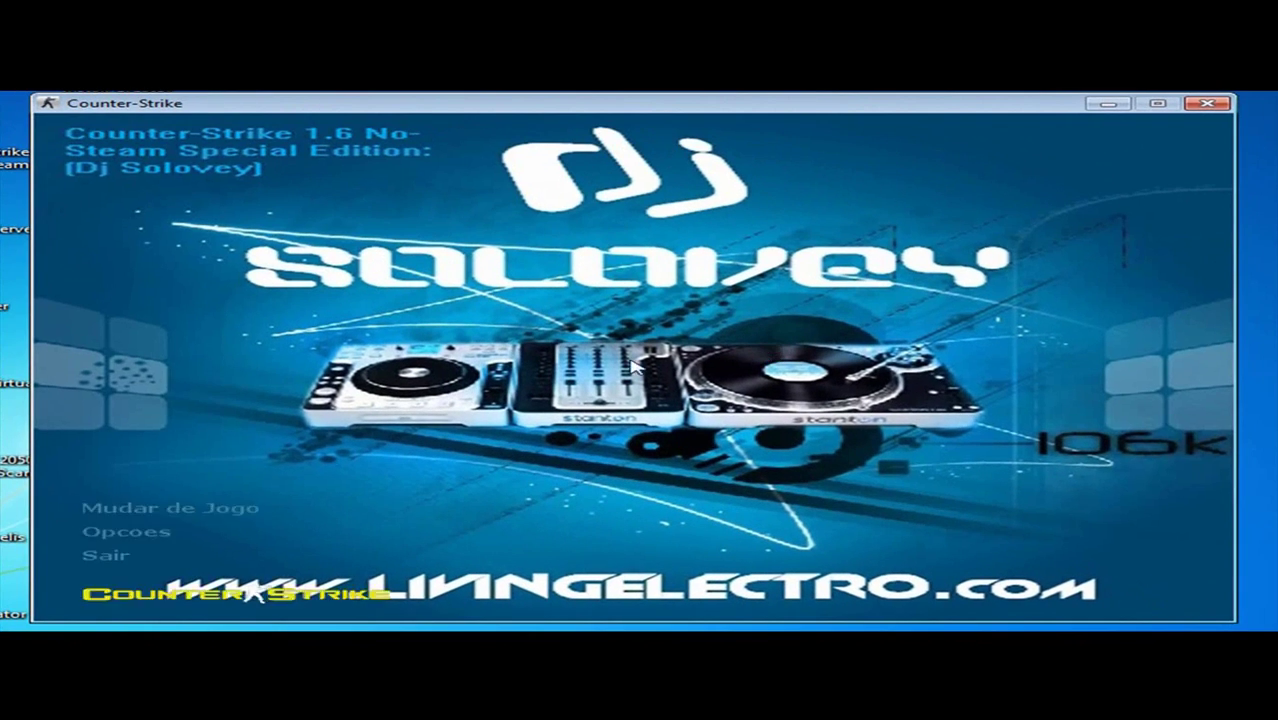
{"action": "left_click", "coordinate": [1205, 106]}
{"action": "right_click", "coordinate": [15, 145]}
{"action": "left_click", "coordinate": [125, 555]}
{"action": "left_click", "coordinate": [97, 457]}
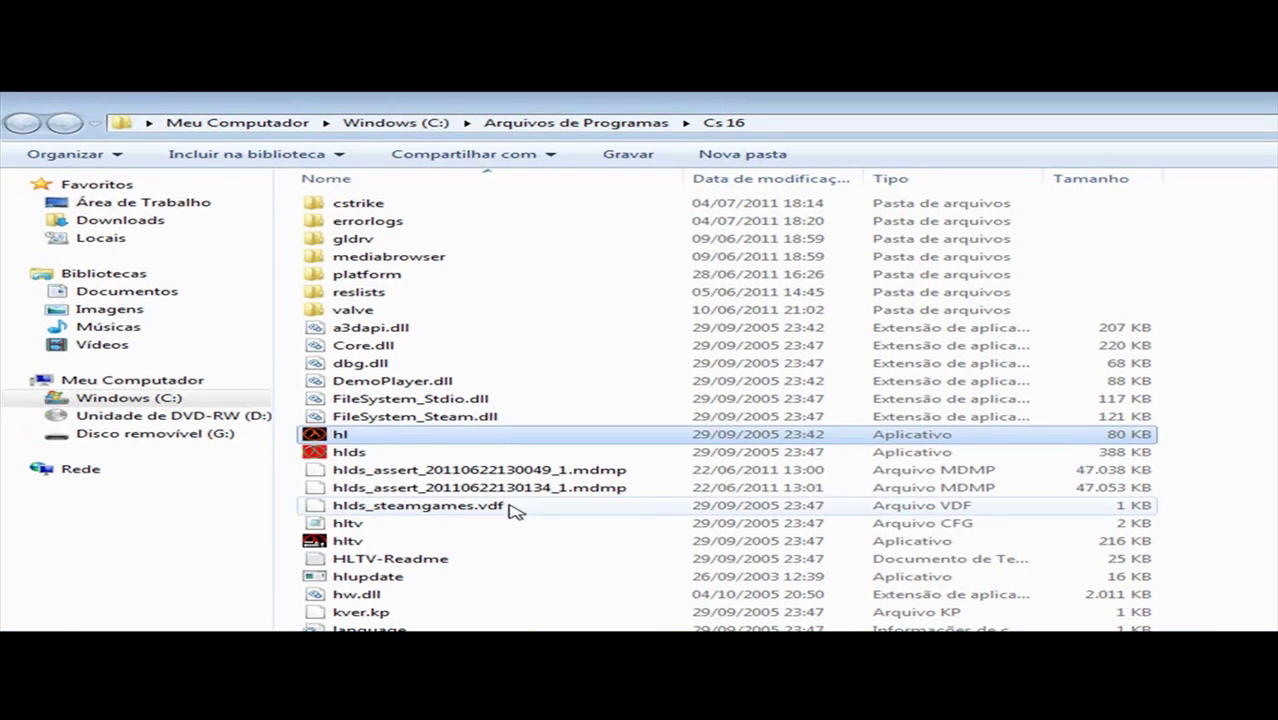
Step: Launch hlds, start the Blaze CS server, and run amx_plugins in its console
{"action": "double_click", "coordinate": [425, 450]}
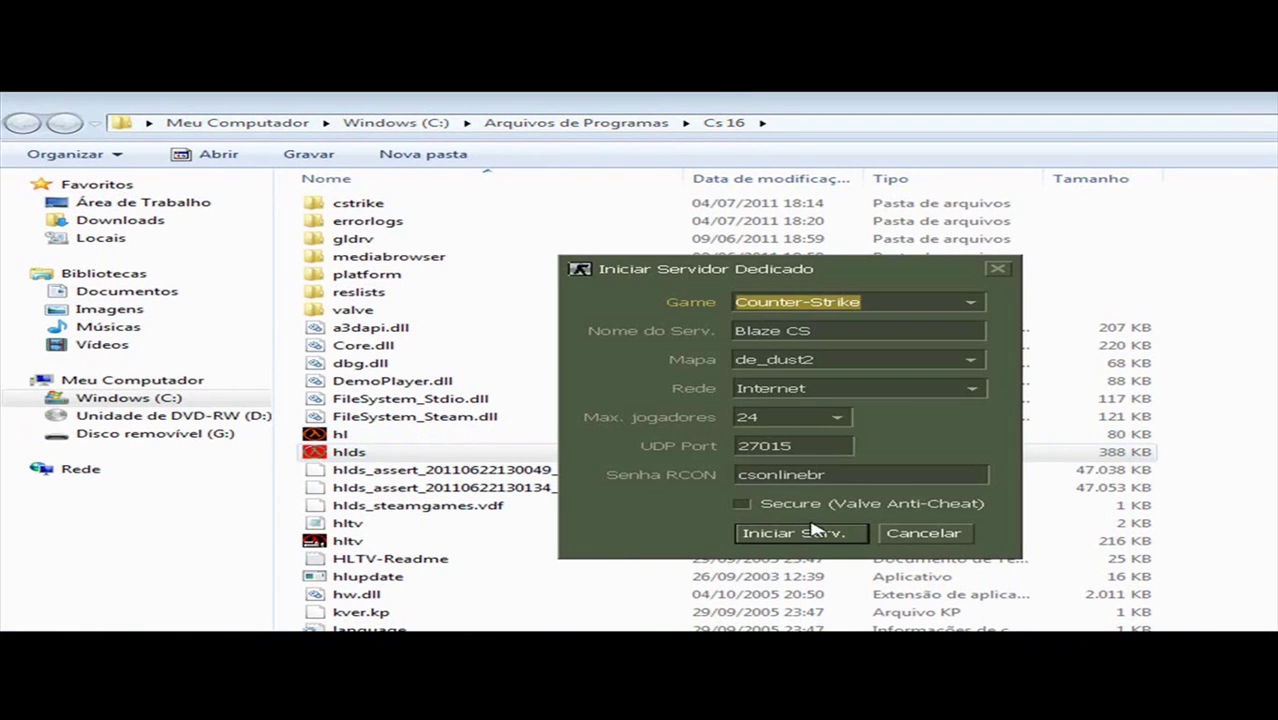
{"action": "left_click", "coordinate": [812, 535]}
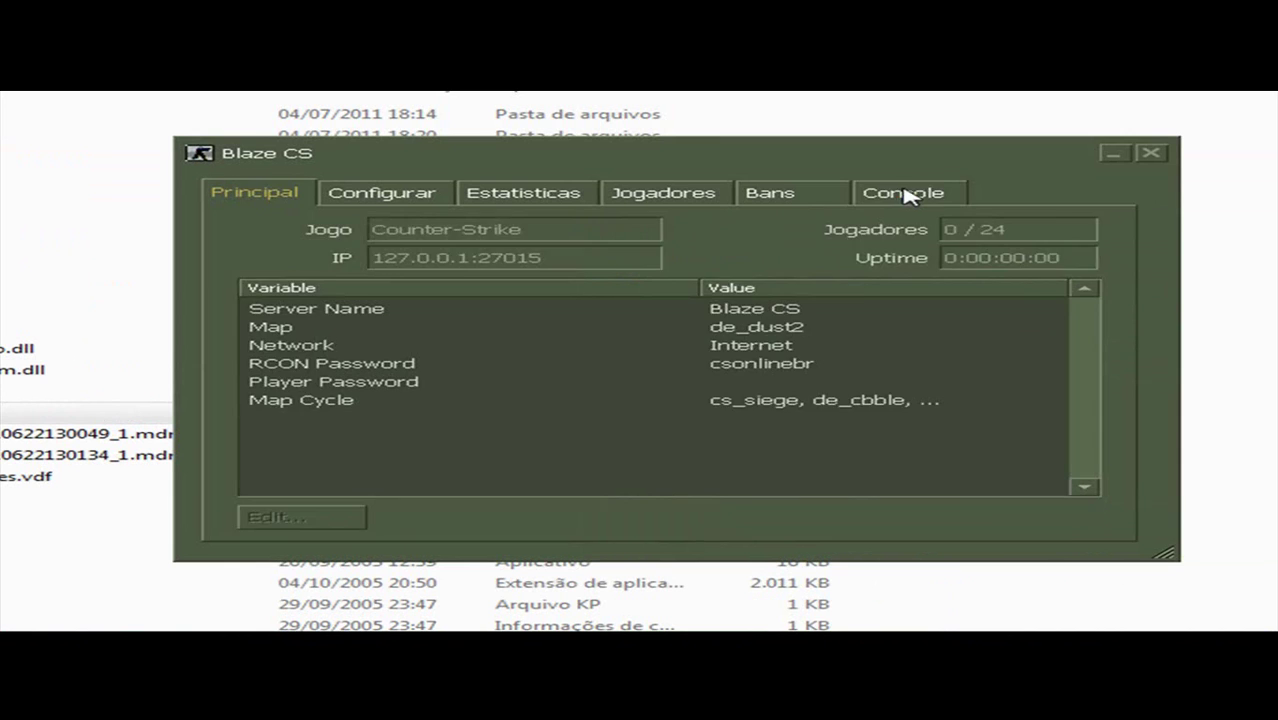
{"action": "left_click", "coordinate": [1216, 270]}
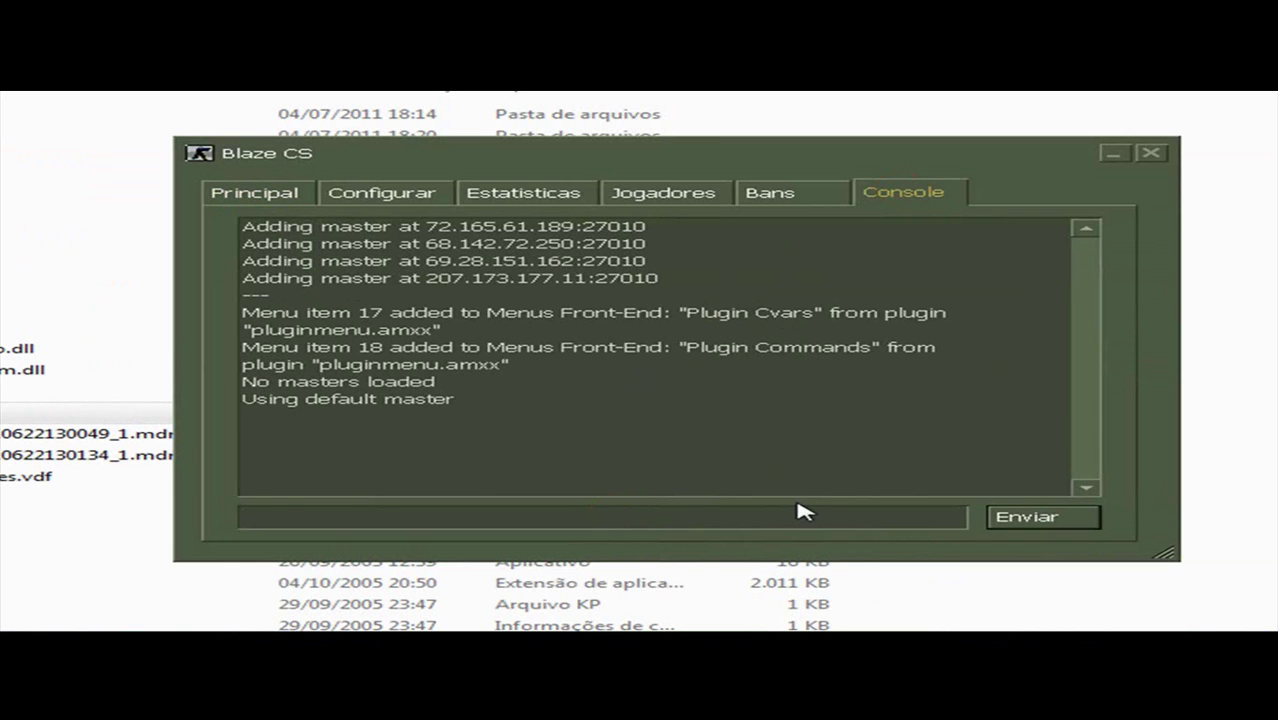
{"action": "type", "text": "amx_plugi"}
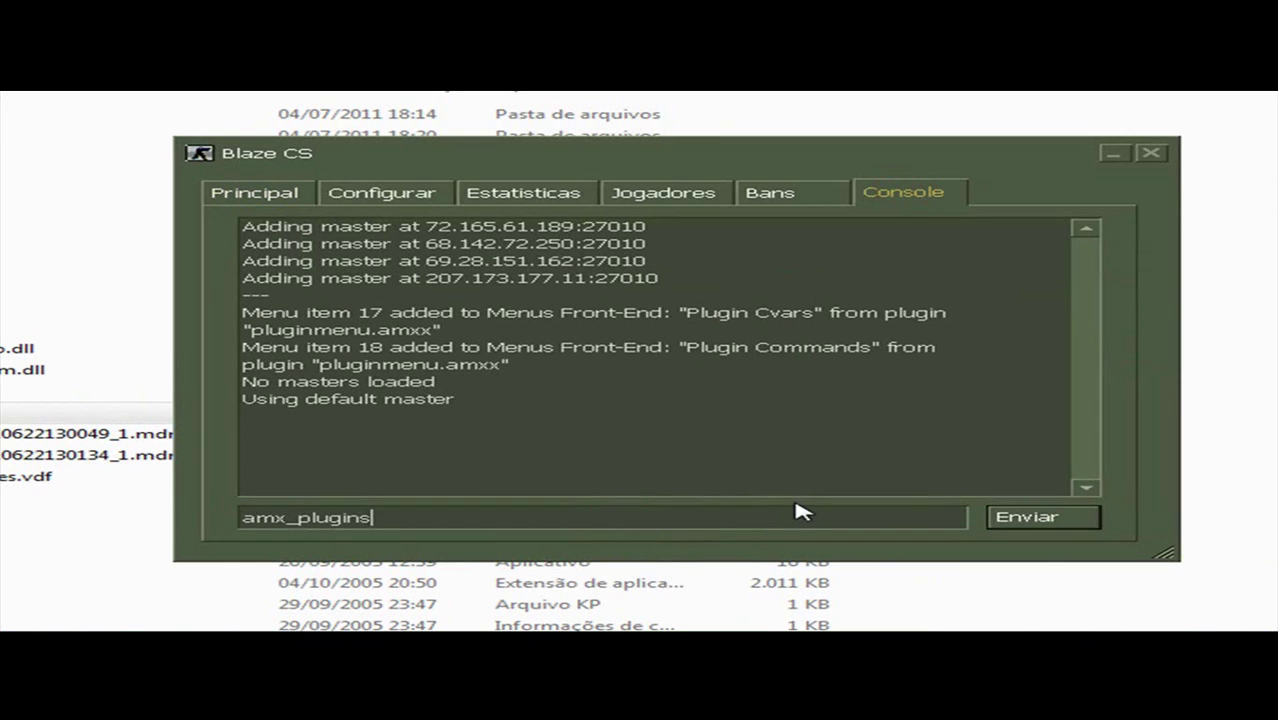
{"action": "type", "text": "ns"}
{"action": "key", "text": "Return"}
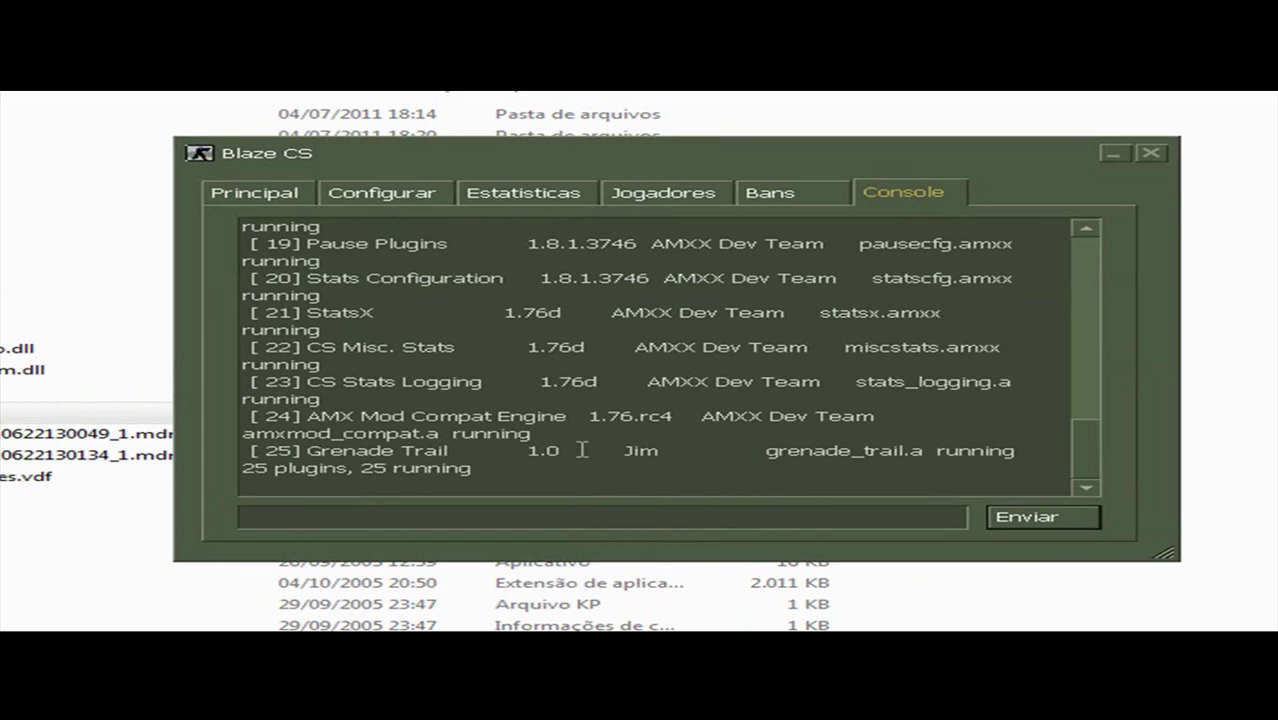